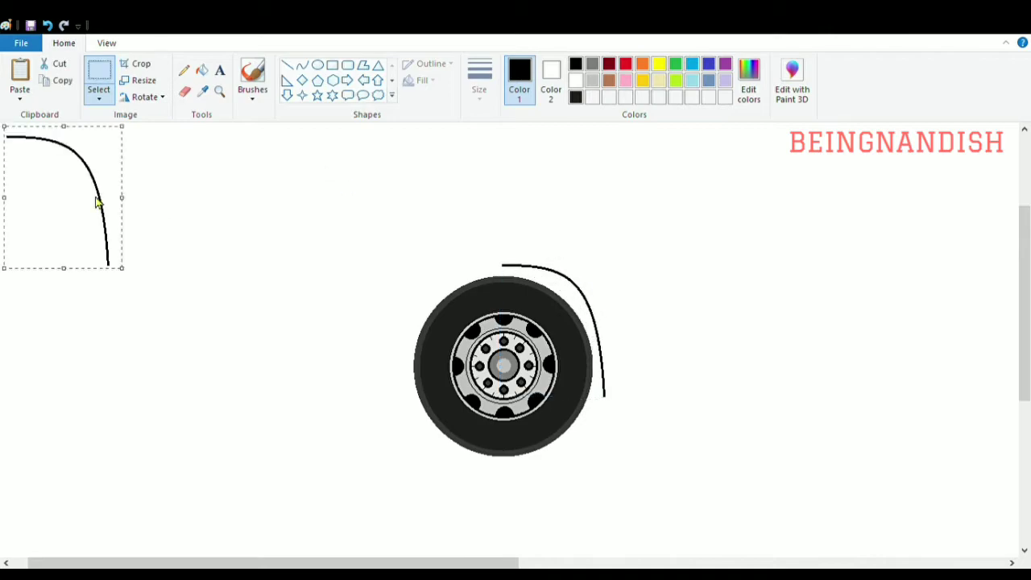
# Step: Join the mirrored fender curve to the existing one over the wheel and draw a short horizontal line from its base to the tyre
pyautogui.moveTo(56, 201); pyautogui.dragTo(449, 334)
pyautogui.click(340, 227)
pyautogui.click(287, 65)
pyautogui.moveTo(401, 391); pyautogui.dragTo(421, 396)
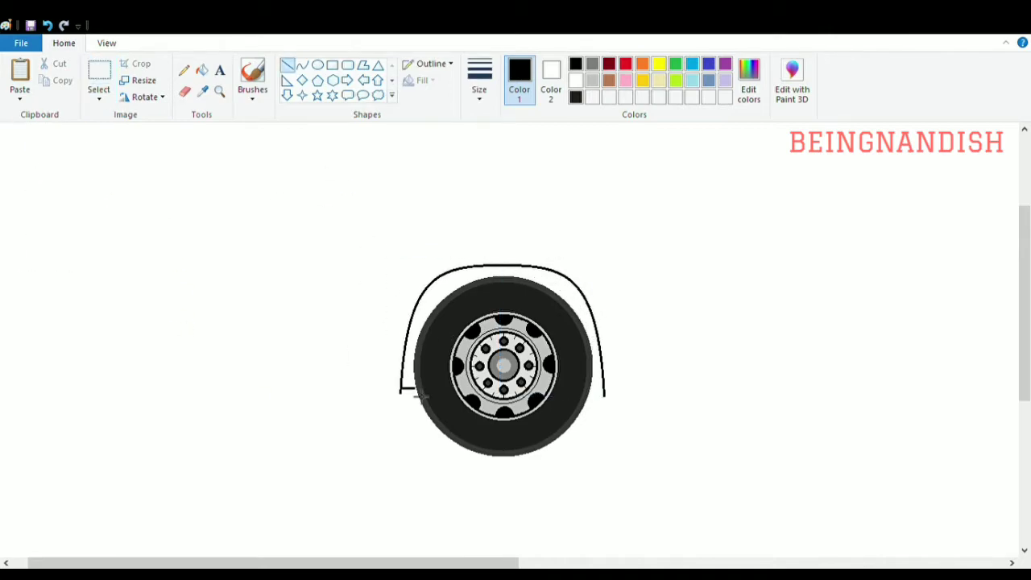
# Step: Move the wheel together with its arch down onto the ground line as the front wheel
pyautogui.click(106, 42)
pyautogui.click(51, 78)
pyautogui.click(64, 42)
pyautogui.click(99, 81)
pyautogui.moveTo(173, 239); pyautogui.dragTo(315, 370)
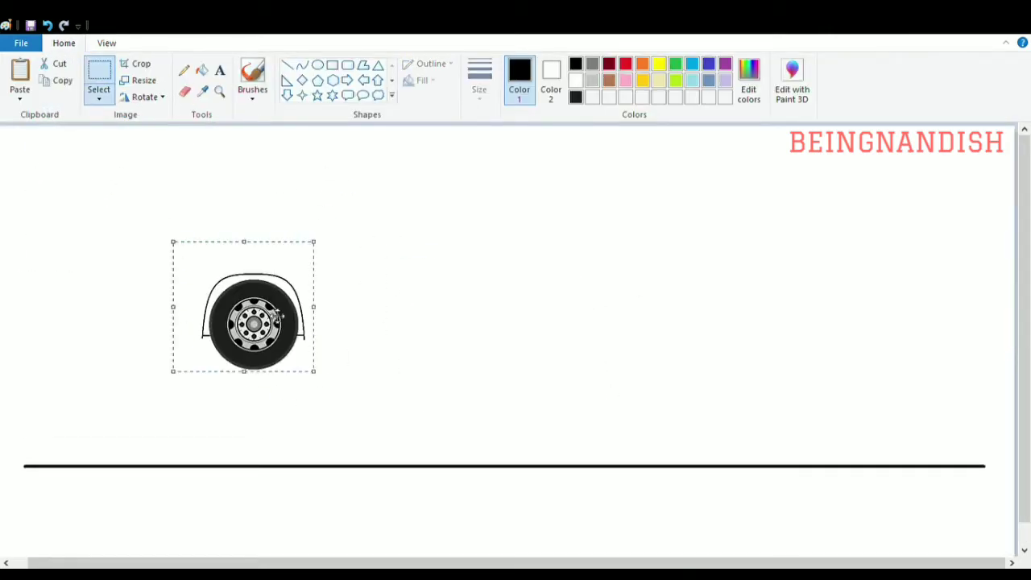
pyautogui.moveTo(276, 316); pyautogui.dragTo(270, 410)
# Step: Place a copy of the wheel and arch on the ground line toward the bus's rear
pyautogui.hotkey('ctrl', 'c')
pyautogui.hotkey('ctrl', 'v')
pyautogui.moveTo(83, 207); pyautogui.dragTo(690, 416)
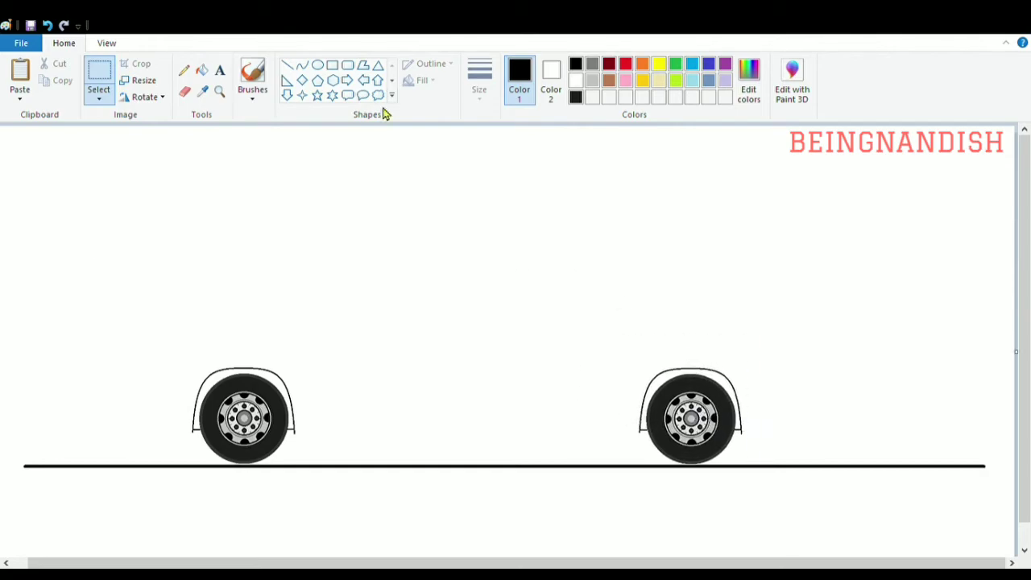
# Step: Draw the bus's lower body edge with straight lines between the wheel arches and sloping upward at the rear end
pyautogui.click(287, 64)
pyautogui.moveTo(294, 432); pyautogui.dragTo(640, 433)
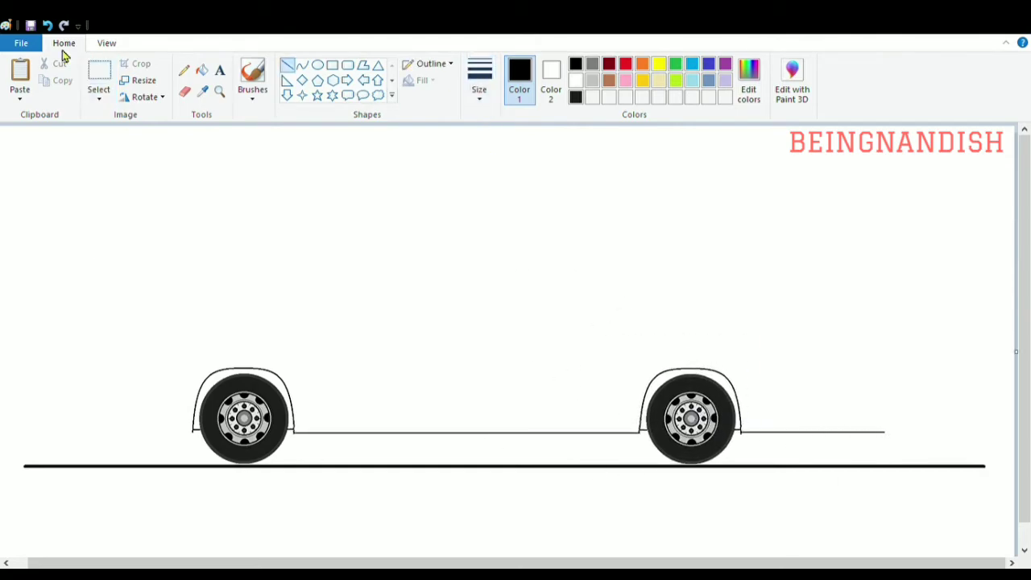
pyautogui.hotkey('ctrl', 'z')
pyautogui.scroll(-1, 750, 415)
pyautogui.moveTo(848, 419); pyautogui.dragTo(955, 422)
pyautogui.scroll(1, 800, 356)
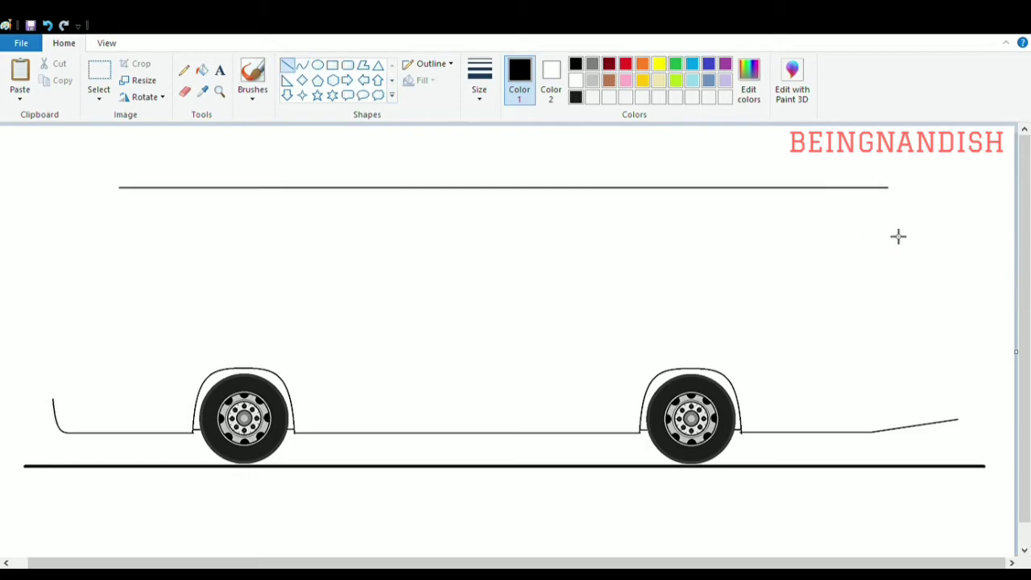
# Step: Position the roof line and draw the sloping bus front as curves from the roof down to the lower front corner
pyautogui.moveTo(588, 197); pyautogui.dragTo(581, 205)
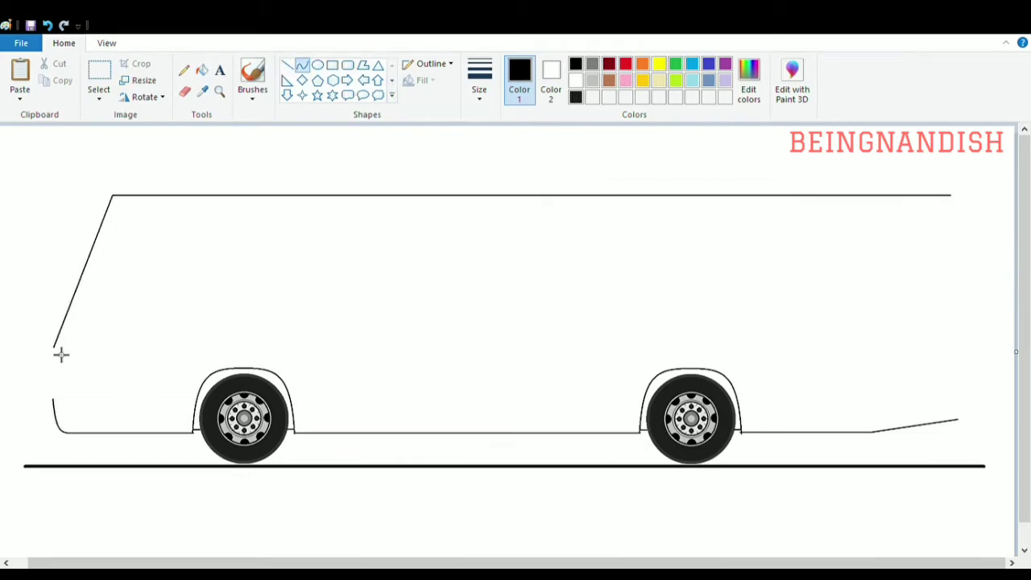
pyautogui.moveTo(61, 354); pyautogui.dragTo(87, 202)
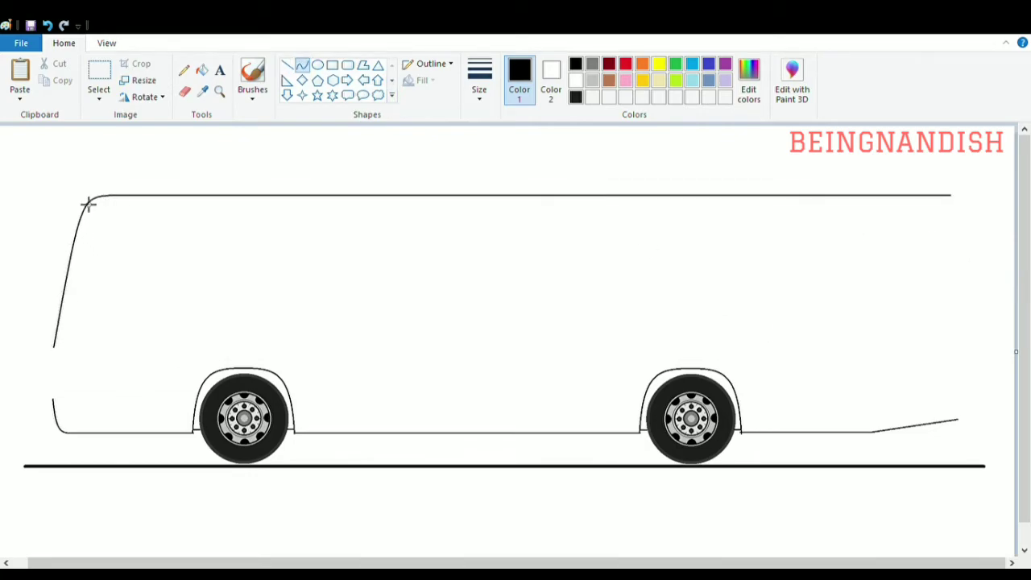
pyautogui.click(105, 294)
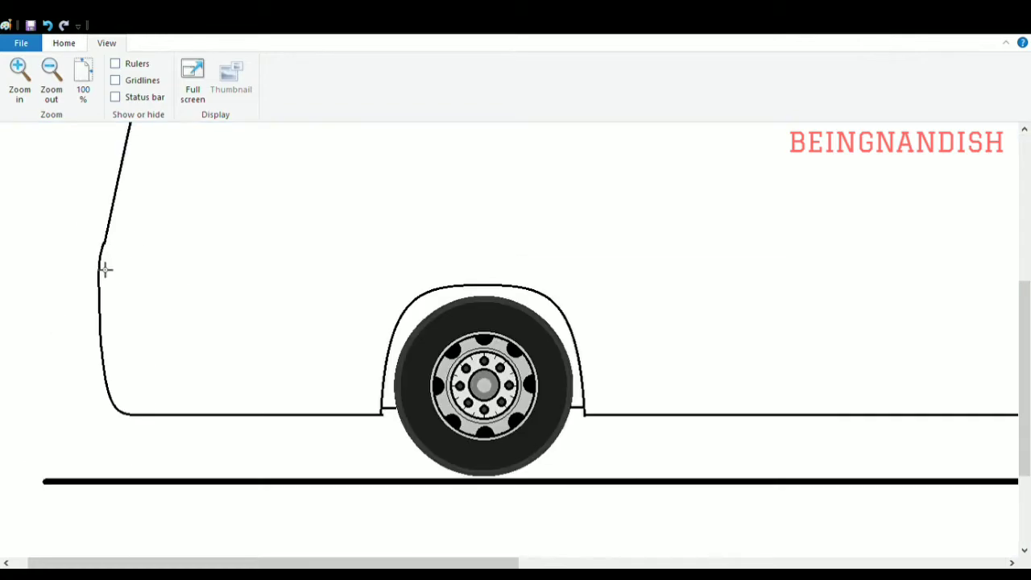
pyautogui.scroll(3, 258, 289)
pyautogui.scroll(-3, 281, 297)
pyautogui.click(82, 85)
pyautogui.click(64, 42)
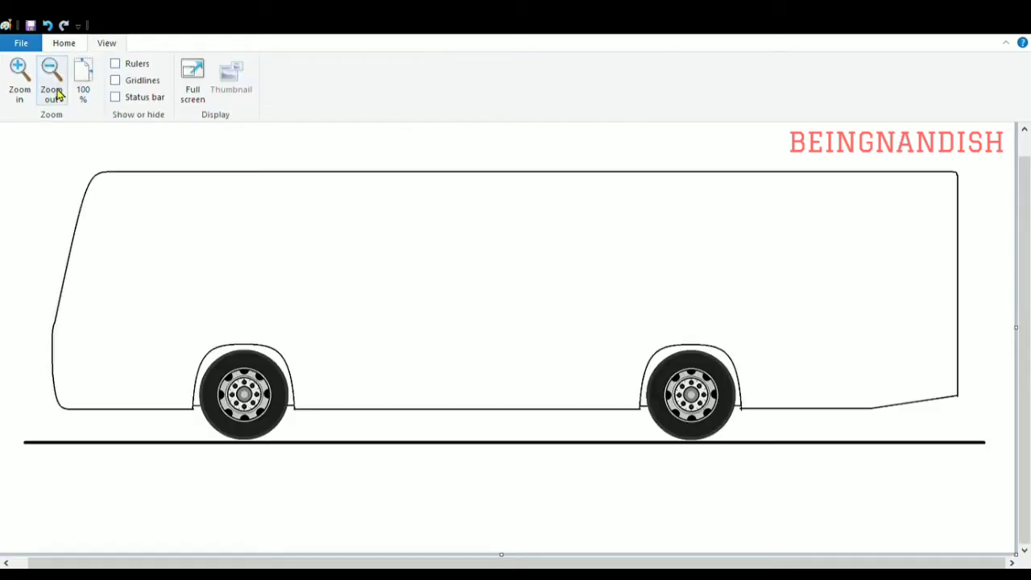
# Step: Delete the upper rear corner of the bus outline, including the upper part of the rear edge
pyautogui.click(80, 77)
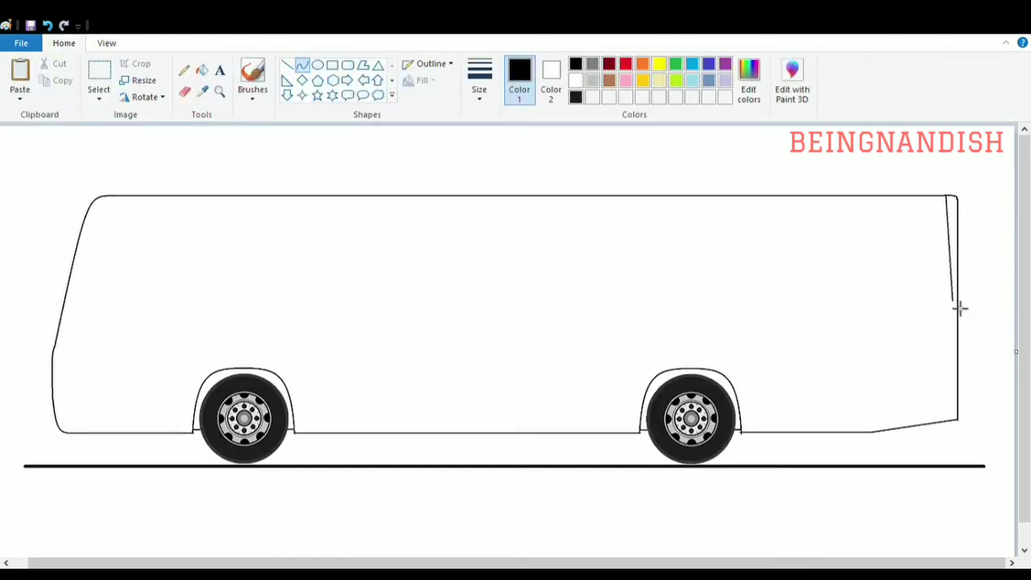
pyautogui.moveTo(959, 307); pyautogui.dragTo(958, 226)
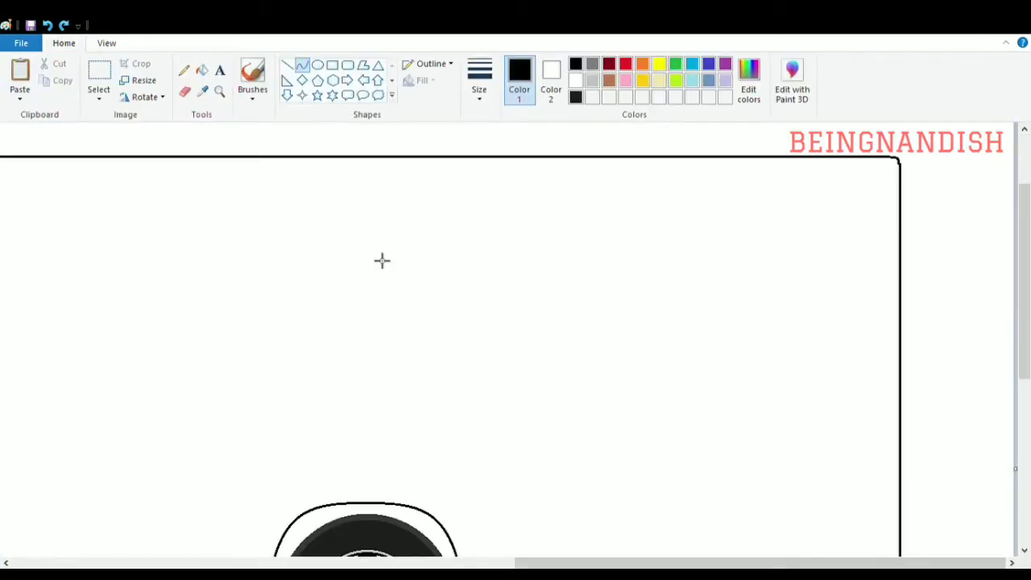
pyautogui.click(98, 80)
pyautogui.moveTo(881, 156); pyautogui.dragTo(902, 230)
pyautogui.press('Delete')
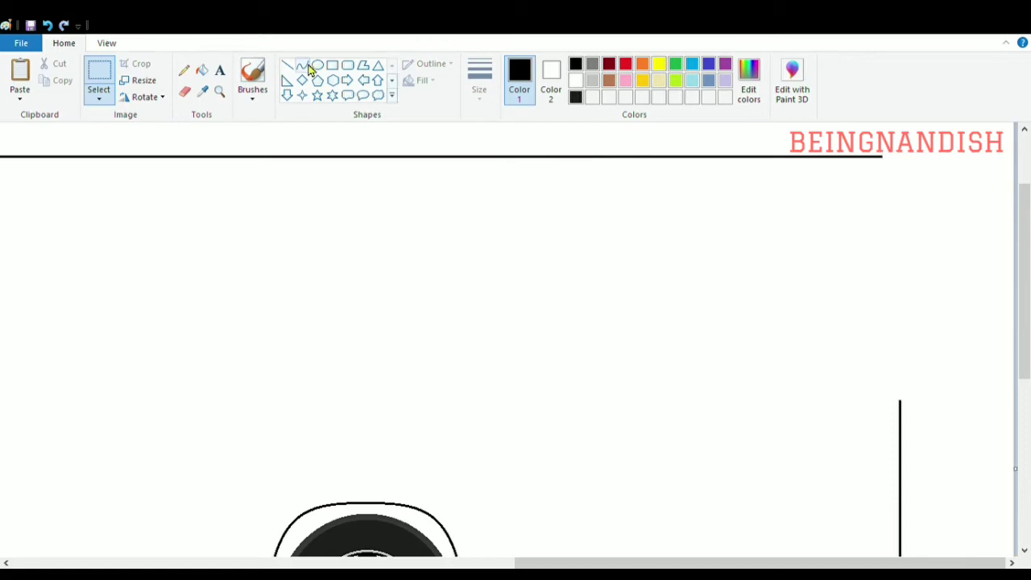
pyautogui.click(308, 67)
pyautogui.moveTo(880, 156); pyautogui.dragTo(899, 400)
pyautogui.moveTo(895, 209)
pyautogui.mouseDown()
pyautogui.moveTo(897, 165)
pyautogui.moveTo(910, 283)
pyautogui.mouseUp()
pyautogui.scroll(-2, 801, 298)
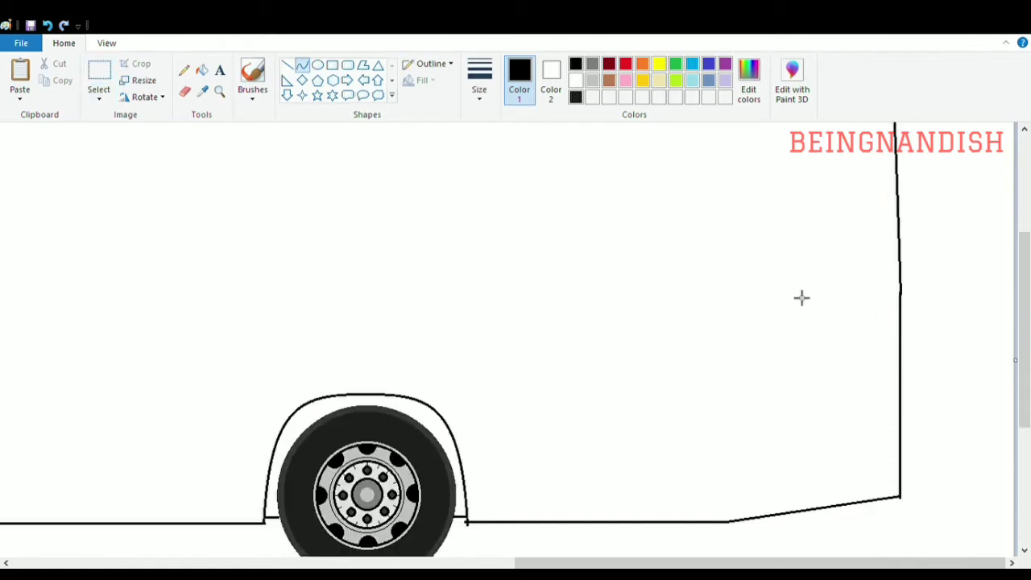
pyautogui.click(46, 25)
# Step: Draw curves that round the upper and lower rear corners of the bus outline
pyautogui.scroll(2, 886, 156)
pyautogui.moveTo(884, 156); pyautogui.dragTo(900, 403)
pyautogui.moveTo(894, 188); pyautogui.dragTo(894, 241)
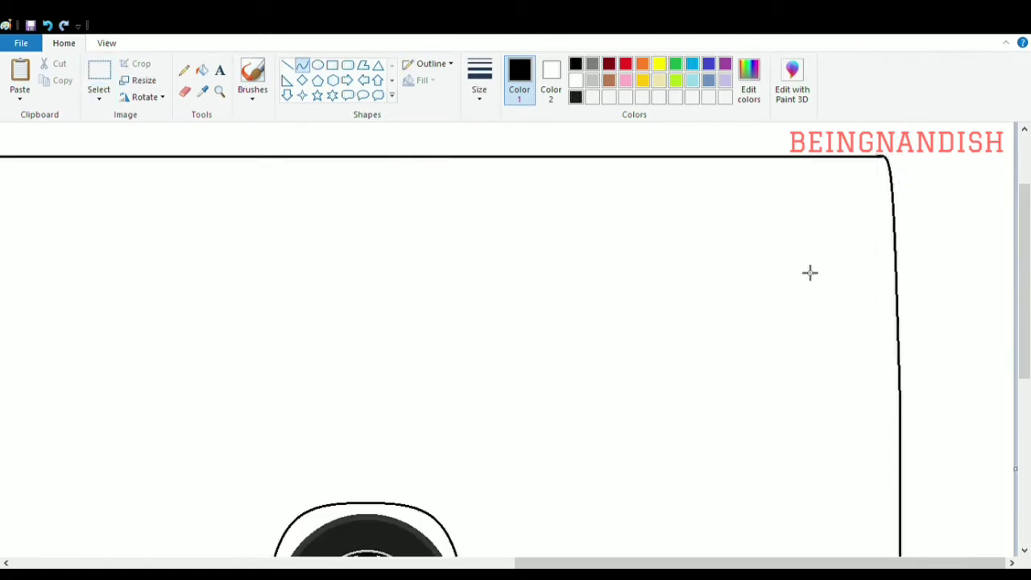
pyautogui.scroll(-2, 810, 272)
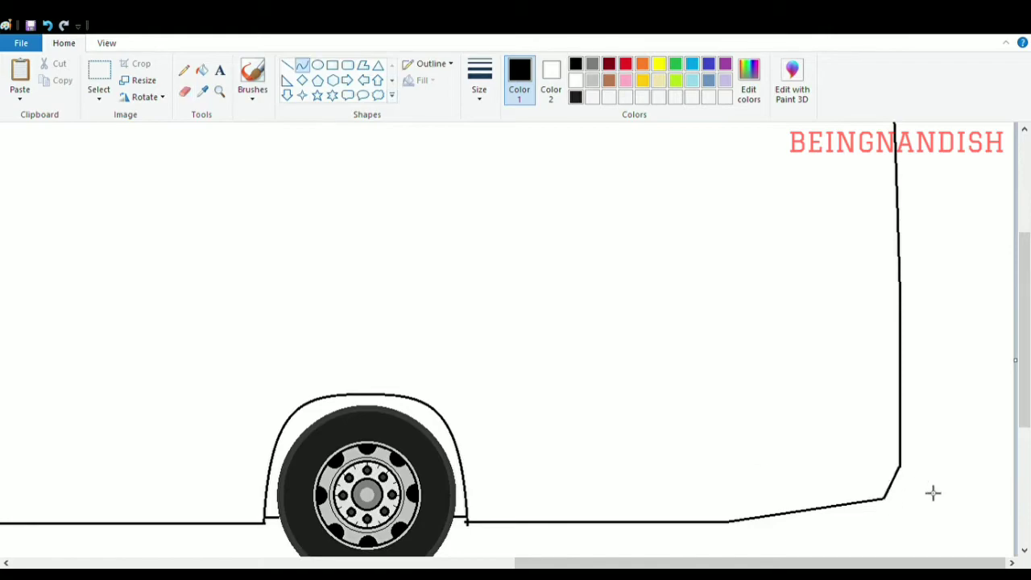
pyautogui.click(106, 42)
pyautogui.click(50, 74)
pyautogui.click(63, 42)
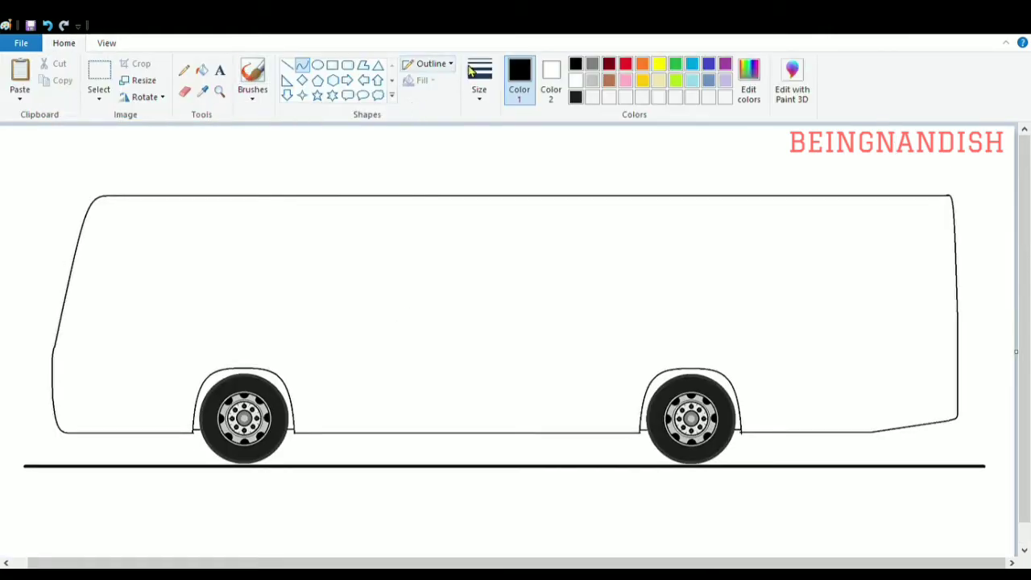
# Step: Fill the thick ground line below the wheels with white to remove it
pyautogui.click(201, 70)
pyautogui.click(575, 81)
pyautogui.click(288, 65)
pyautogui.moveTo(198, 198); pyautogui.dragTo(230, 260)
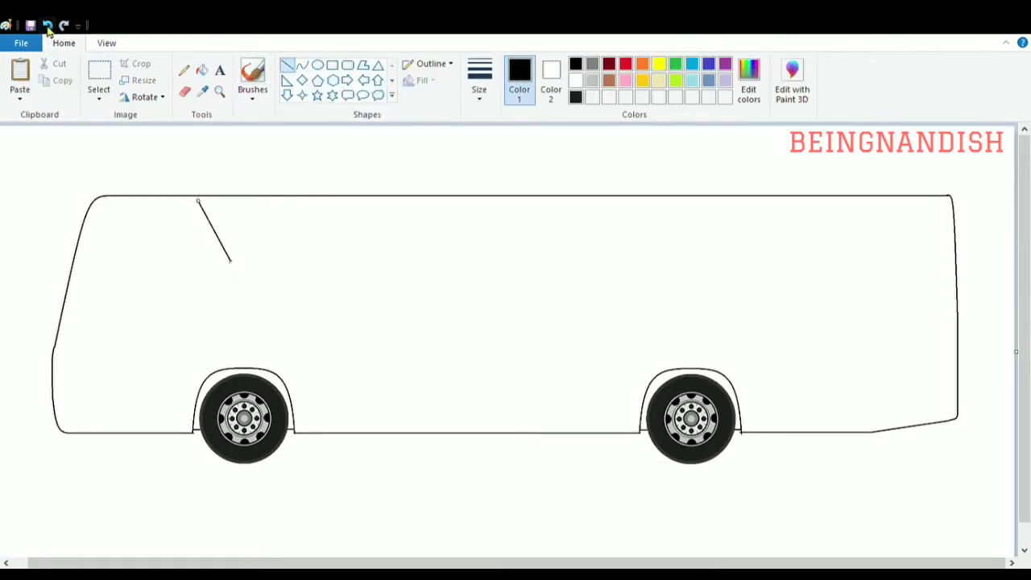
pyautogui.hotkey('ctrl', 'z')
# Step: Draw a long thin-outlined rectangle just below the roof as the window band, ending near the rear edge
pyautogui.click(332, 65)
pyautogui.moveTo(200, 200); pyautogui.dragTo(942, 302)
pyautogui.click(780, 347)
# Step: Draw a thicker-outlined window rectangle inside the front end of the band and move it to the band's rear end
pyautogui.moveTo(212, 216); pyautogui.dragTo(337, 298)
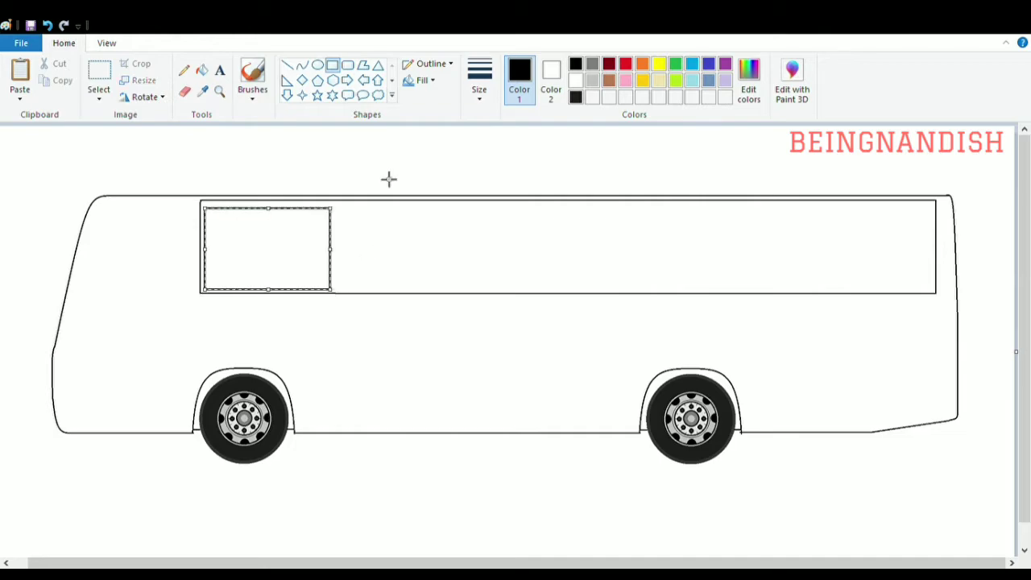
pyautogui.click(99, 81)
pyautogui.moveTo(202, 206); pyautogui.dragTo(332, 294)
pyautogui.moveTo(307, 256); pyautogui.dragTo(879, 256)
# Step: Place four copies of the rear window side by side along the band toward the front, leaving equal narrow gaps
pyautogui.click(106, 42)
pyautogui.click(20, 74)
pyautogui.moveTo(364, 566); pyautogui.dragTo(851, 566)
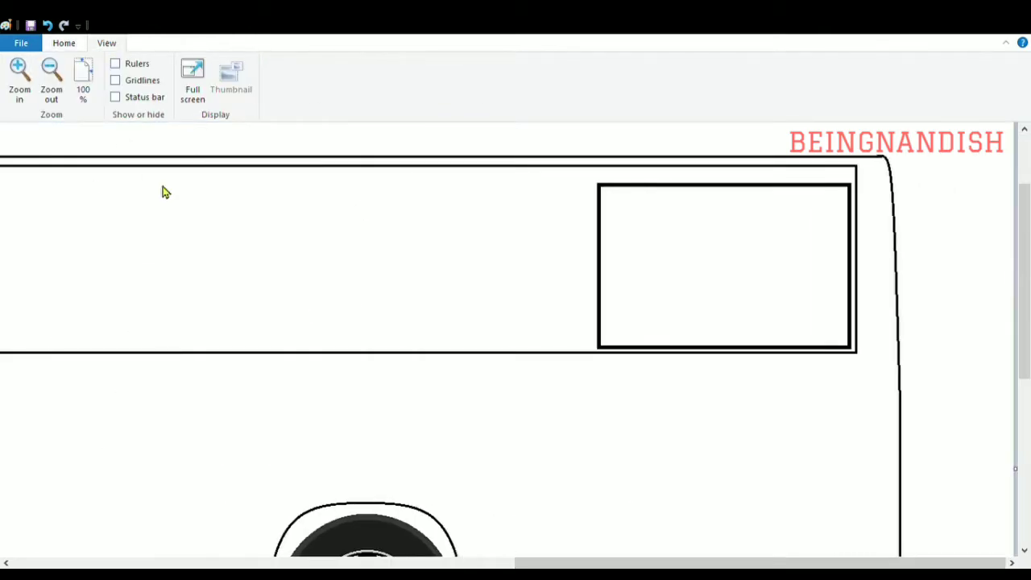
pyautogui.moveTo(747, 262); pyautogui.dragTo(483, 263)
pyautogui.moveTo(532, 565); pyautogui.dragTo(369, 566)
pyautogui.hotkey('ctrl', 'v')
pyautogui.moveTo(140, 191); pyautogui.dragTo(539, 240)
pyautogui.moveTo(387, 565); pyautogui.dragTo(256, 566)
pyautogui.hotkey('ctrl', 'v')
pyautogui.moveTo(213, 210); pyautogui.dragTo(588, 260)
pyautogui.moveTo(468, 565); pyautogui.dragTo(358, 565)
pyautogui.hotkey('ctrl', 'v')
pyautogui.moveTo(126, 228); pyautogui.dragTo(494, 281)
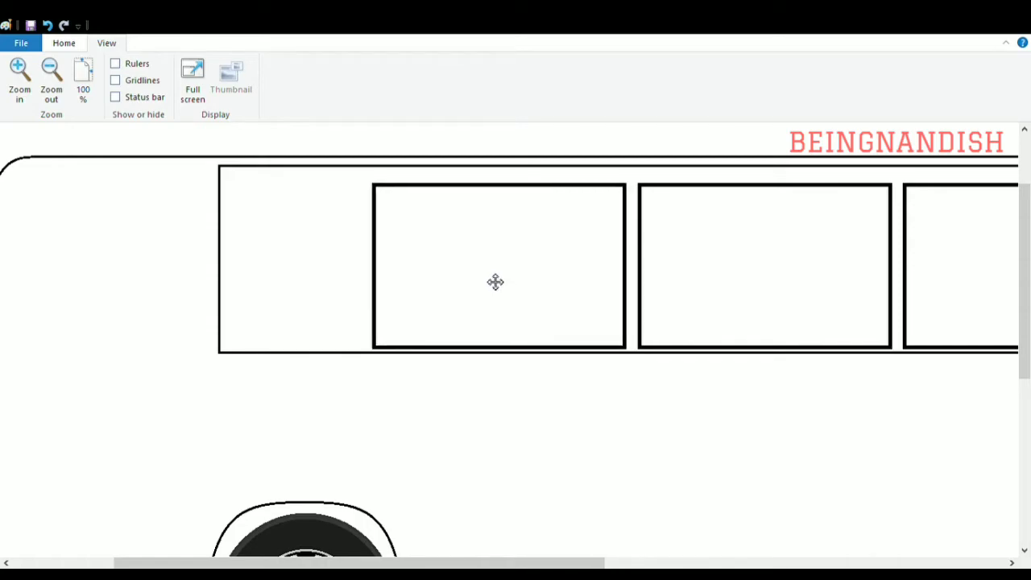
# Step: Draw a narrower window of matching height in the remaining gap at the front end of the band
pyautogui.moveTo(223, 182)
pyautogui.mouseDown()
pyautogui.moveTo(274, 260)
pyautogui.moveTo(233, 190)
pyautogui.moveTo(364, 346)
pyautogui.mouseUp()
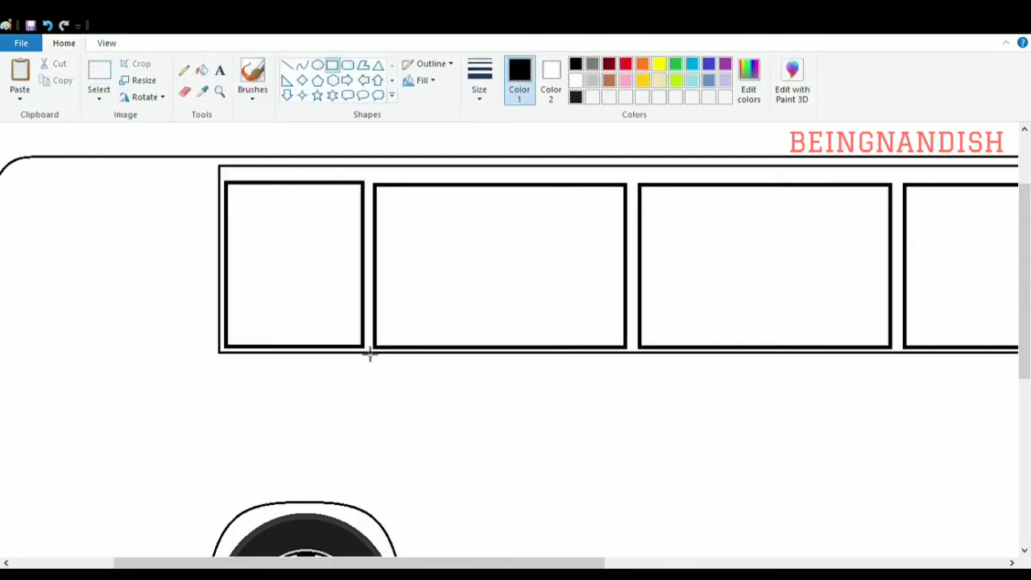
pyautogui.click(417, 315)
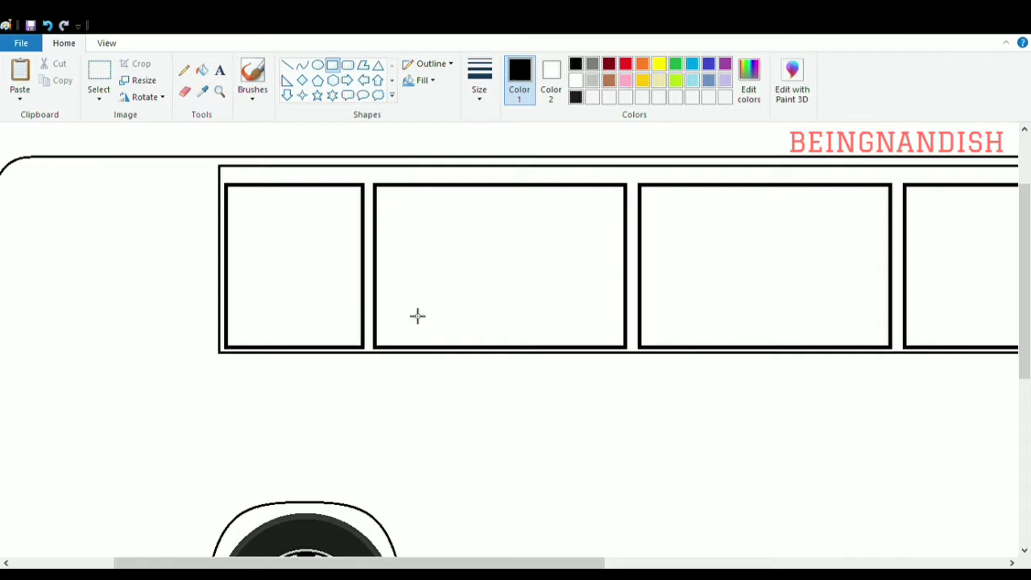
# Step: Draw a tall rectangular door between the sloping bus front and the front wheel arch
pyautogui.click(106, 42)
pyautogui.click(50, 69)
pyautogui.keyDown('ctrl'); pyautogui.scroll(1, 147, 198); pyautogui.keyUp('ctrl')
pyautogui.click(64, 42)
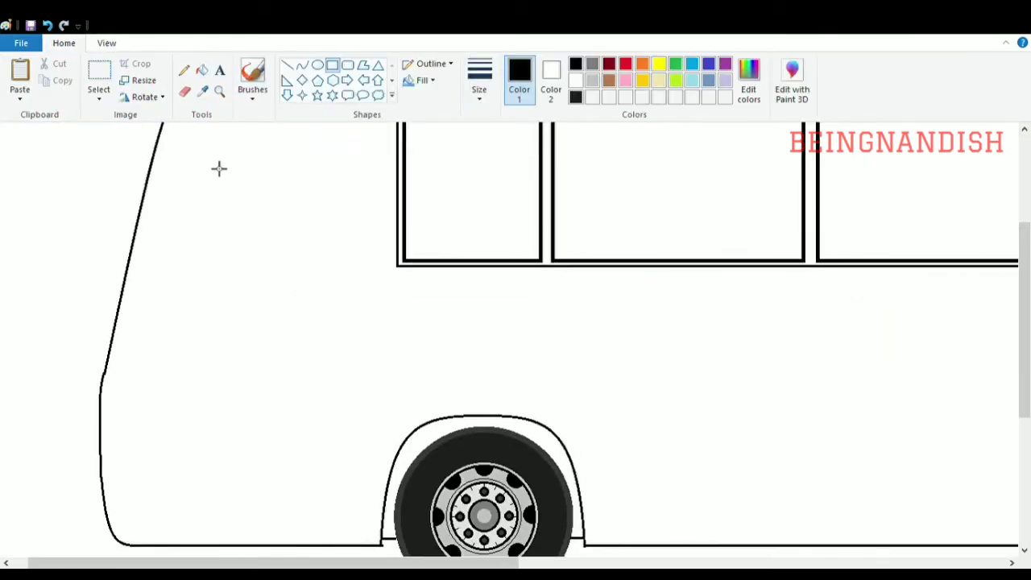
pyautogui.moveTo(211, 159); pyautogui.dragTo(372, 540)
# Step: Adjust the door rectangle's edges so it fits between the bus front and the wheel arch and reaches the lower body edge
pyautogui.moveTo(291, 160); pyautogui.dragTo(291, 135)
pyautogui.scroll(2, 295, 143)
pyautogui.moveTo(290, 216); pyautogui.dragTo(291, 234)
pyautogui.scroll(-2, 379, 382)
pyautogui.moveTo(211, 329); pyautogui.dragTo(205, 329)
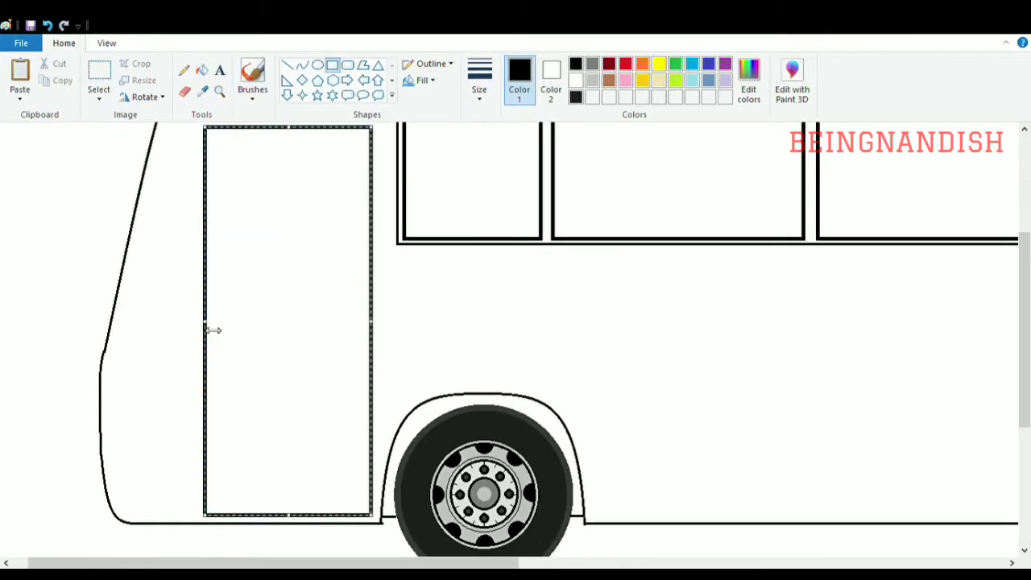
pyautogui.moveTo(288, 514); pyautogui.dragTo(292, 532)
pyautogui.click(237, 338)
pyautogui.click(106, 43)
pyautogui.click(51, 69)
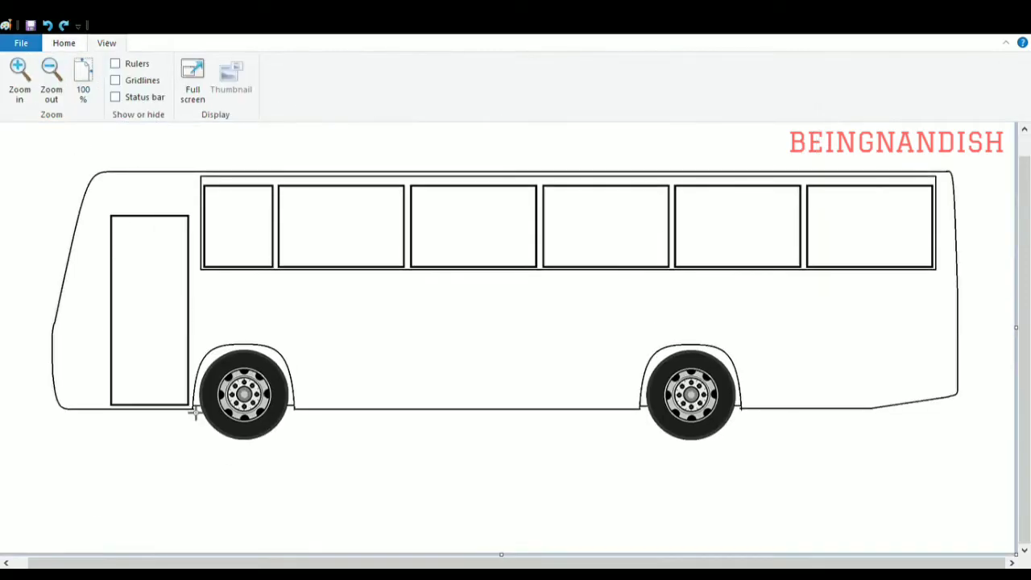
pyautogui.hotkey('ctrl', 'z')
pyautogui.click(231, 314)
pyautogui.scroll(1, 232, 314)
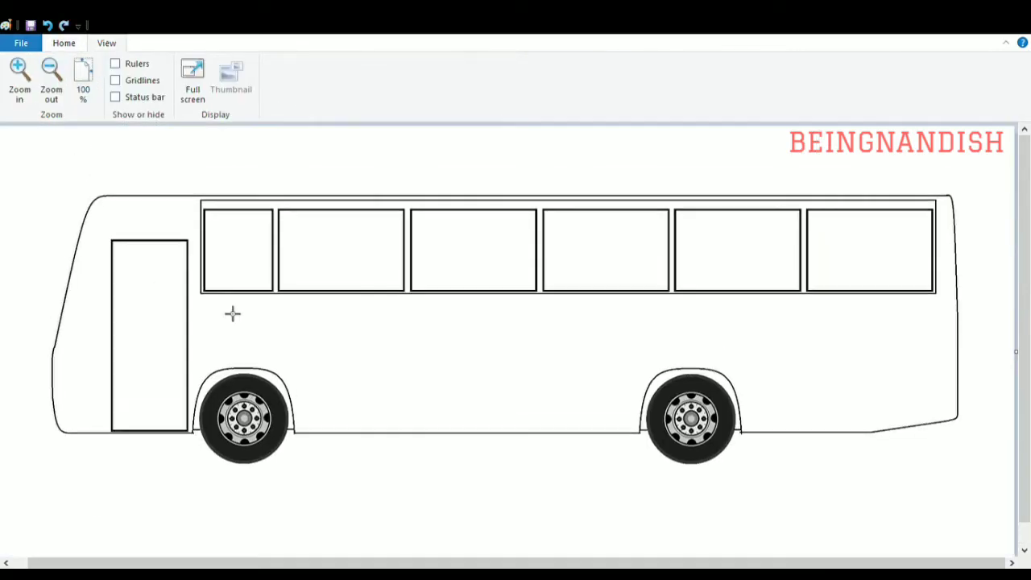
# Step: Draw the windscreen's inner edge as a thick line following the sloping front, curved to meet the outline at both ends
pyautogui.click(19, 72)
pyautogui.click(64, 43)
pyautogui.scroll(2, 153, 168)
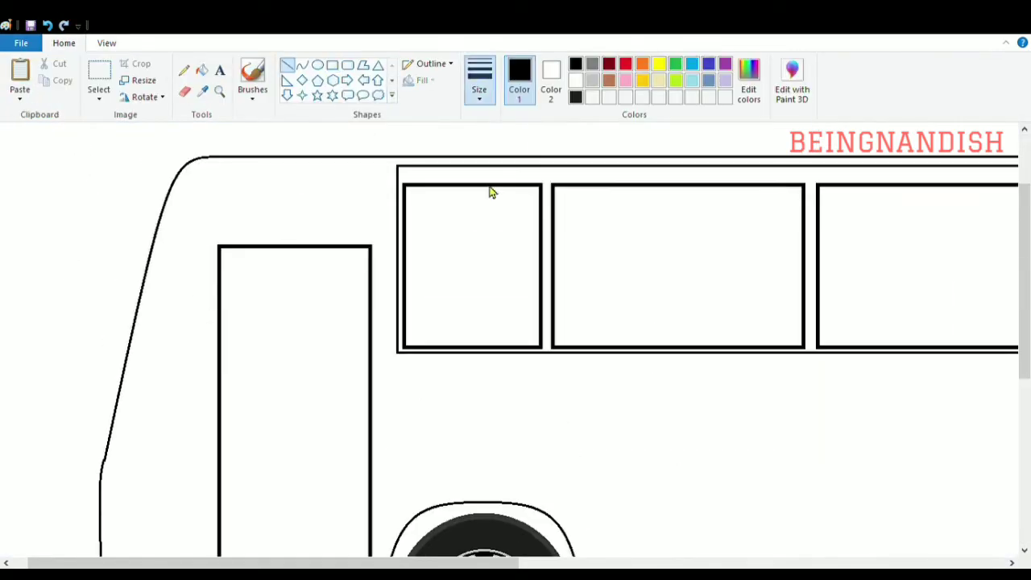
pyautogui.click(301, 64)
pyautogui.scroll(-3, 120, 421)
pyautogui.scroll(3, 120, 421)
pyautogui.moveTo(177, 195); pyautogui.dragTo(131, 447)
pyautogui.click(152, 337)
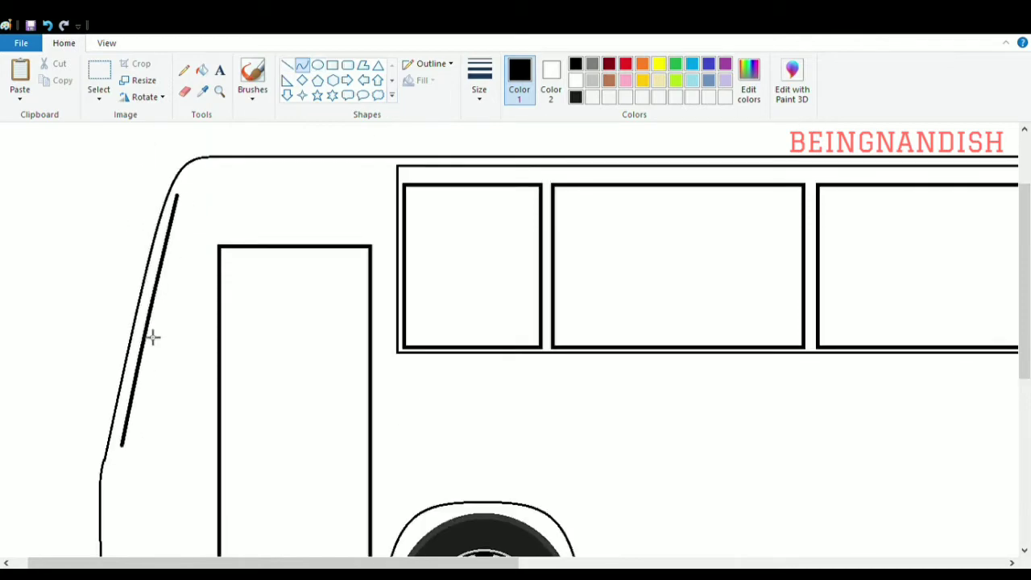
pyautogui.click(136, 447)
pyautogui.hotkey('ctrl', 'z')
pyautogui.moveTo(177, 195); pyautogui.dragTo(136, 437)
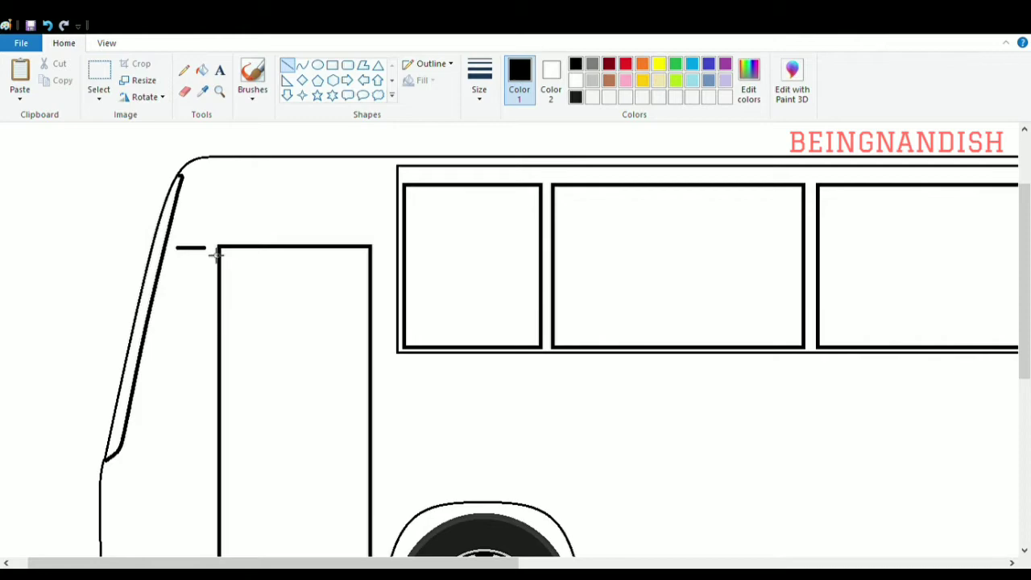
# Step: Draw a four-sided window with a sloping front edge between the windscreen and the door using straight lines
pyautogui.scroll(-2, 223, 368)
pyautogui.moveTo(207, 248); pyautogui.dragTo(206, 422)
pyautogui.scroll(2, 223, 368)
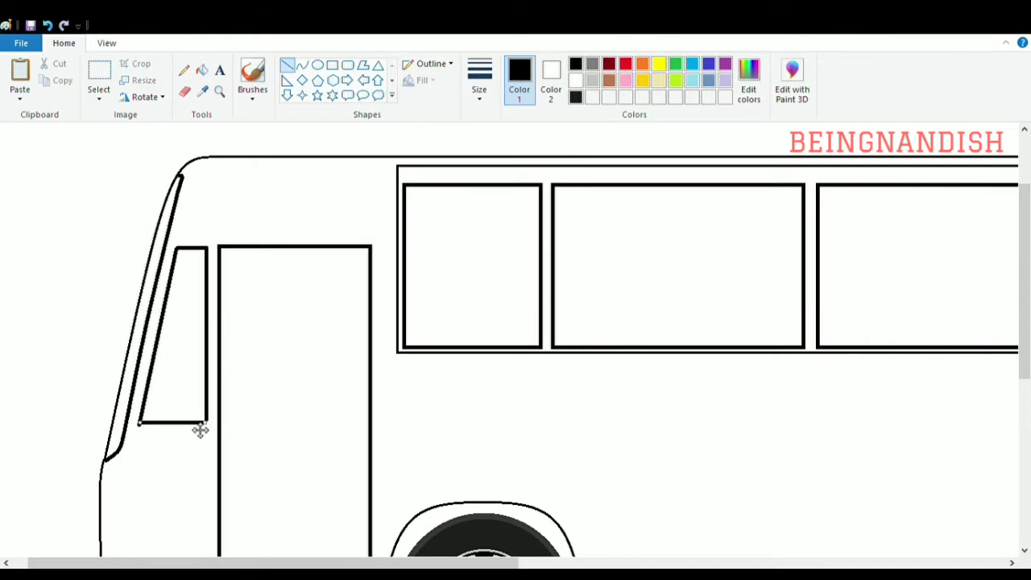
# Step: Draw a pointed headlight on the bus's front edge below the windscreen and erase the line end sticking out above it
pyautogui.scroll(-3, 241, 324)
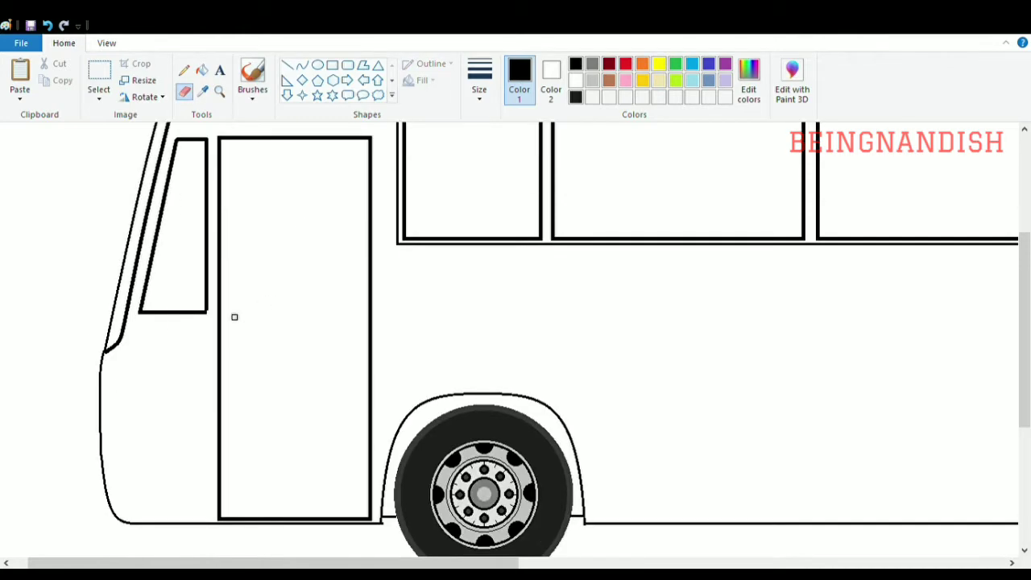
pyautogui.click(302, 64)
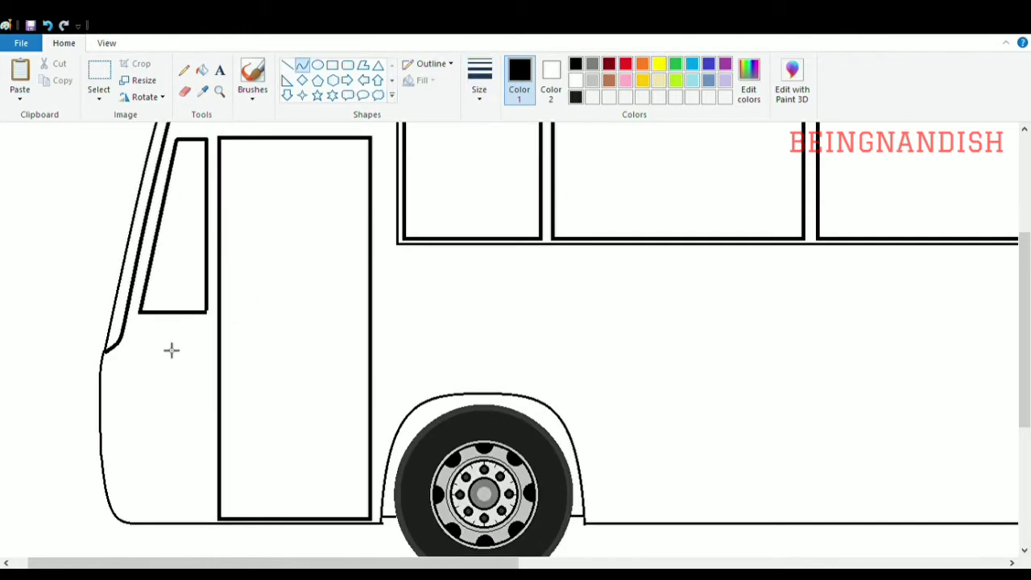
pyautogui.click(123, 451)
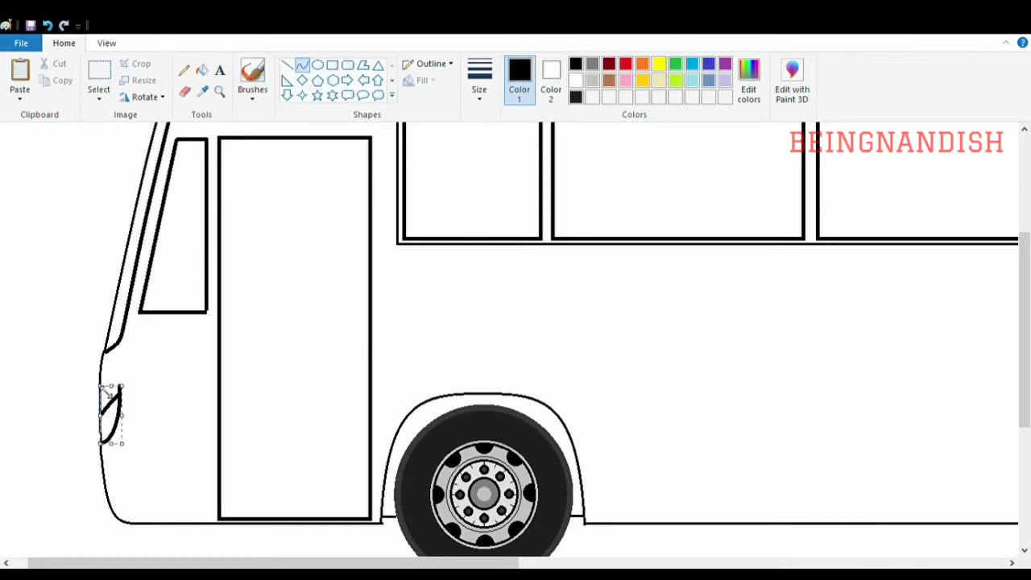
pyautogui.click(185, 92)
pyautogui.moveTo(119, 380); pyautogui.dragTo(122, 390)
pyautogui.scroll(3, 175, 343)
pyautogui.scroll(-3, 175, 343)
# Step: Draw a small upright oval lamp inside the headlight outline
pyautogui.click(106, 43)
pyautogui.click(21, 76)
pyautogui.click(64, 43)
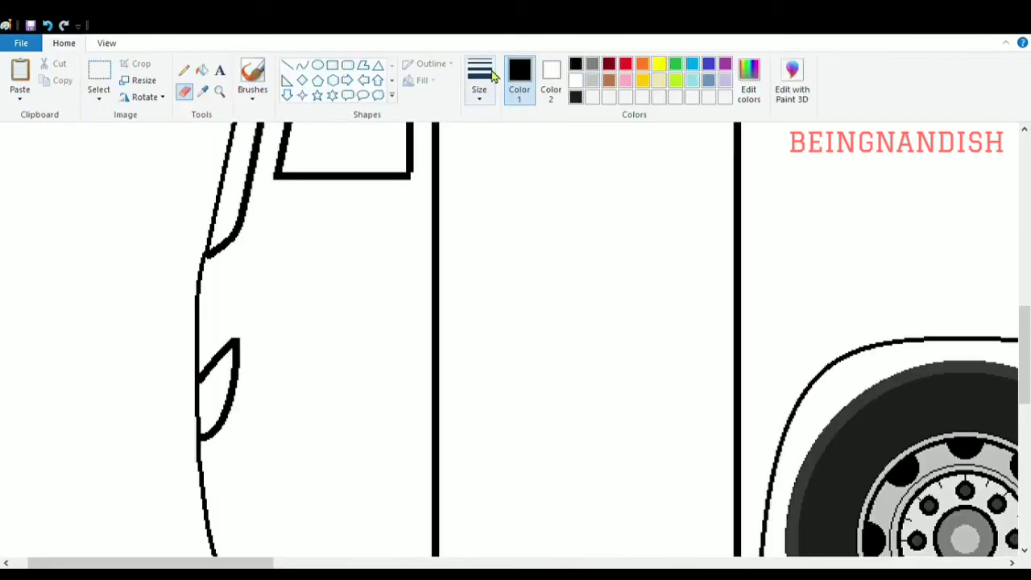
pyautogui.click(317, 65)
pyautogui.moveTo(201, 383); pyautogui.dragTo(214, 422)
pyautogui.scroll(5, 271, 288)
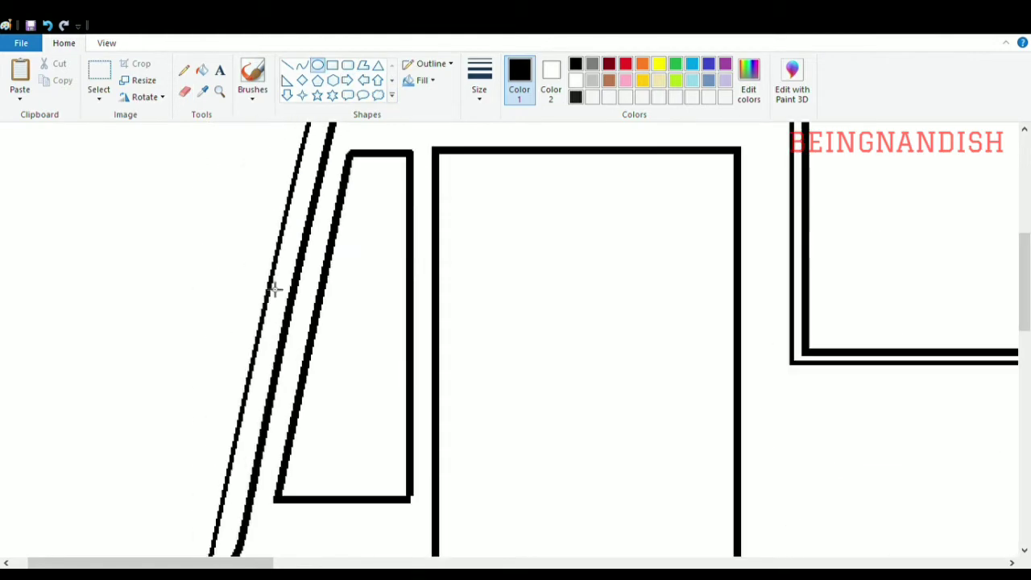
# Step: Draw a thick-outlined rectangular window inside the upper part of the door, nearly filling the door's width
pyautogui.moveTo(467, 192); pyautogui.dragTo(602, 378)
pyautogui.hotkey('ctrl', 'z')
pyautogui.click(331, 64)
pyautogui.moveTo(466, 212)
pyautogui.mouseDown()
pyautogui.moveTo(702, 451)
pyautogui.moveTo(713, 491)
pyautogui.moveTo(469, 224)
pyautogui.mouseUp()
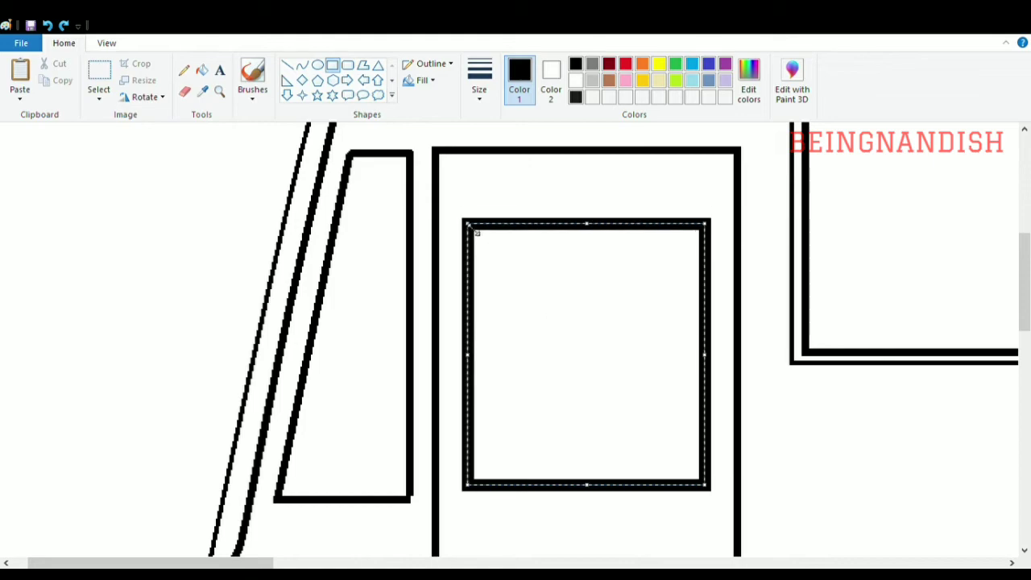
pyautogui.moveTo(608, 376); pyautogui.dragTo(606, 351)
pyautogui.moveTo(703, 329); pyautogui.dragTo(709, 328)
pyautogui.moveTo(466, 328); pyautogui.dragTo(460, 329)
pyautogui.moveTo(585, 459); pyautogui.dragTo(585, 497)
pyautogui.click(901, 432)
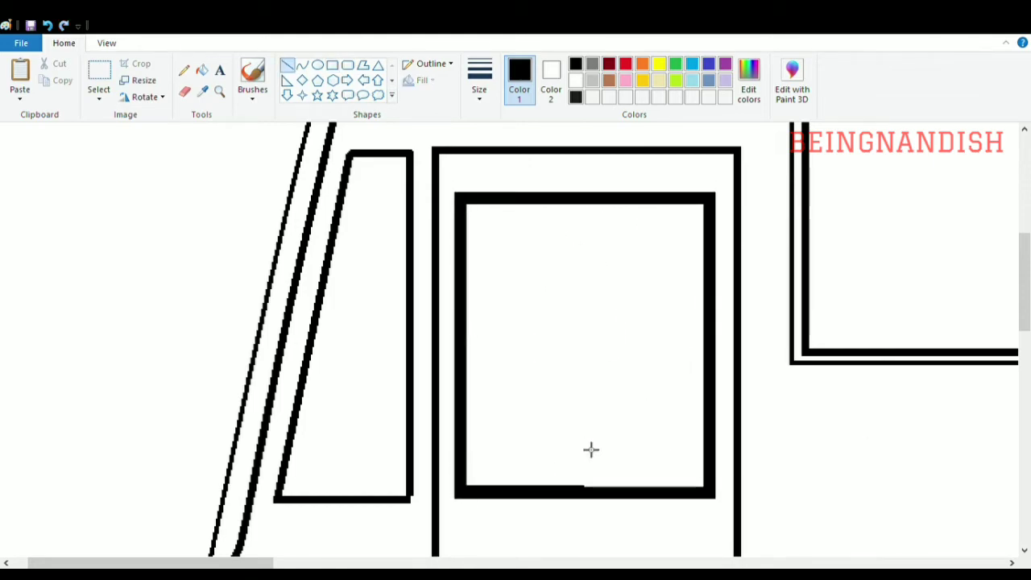
# Step: Cut the door window's lower edge off along a diagonal rising towards the rear and draw a vertical divider down its middle
pyautogui.moveTo(467, 486); pyautogui.dragTo(714, 393)
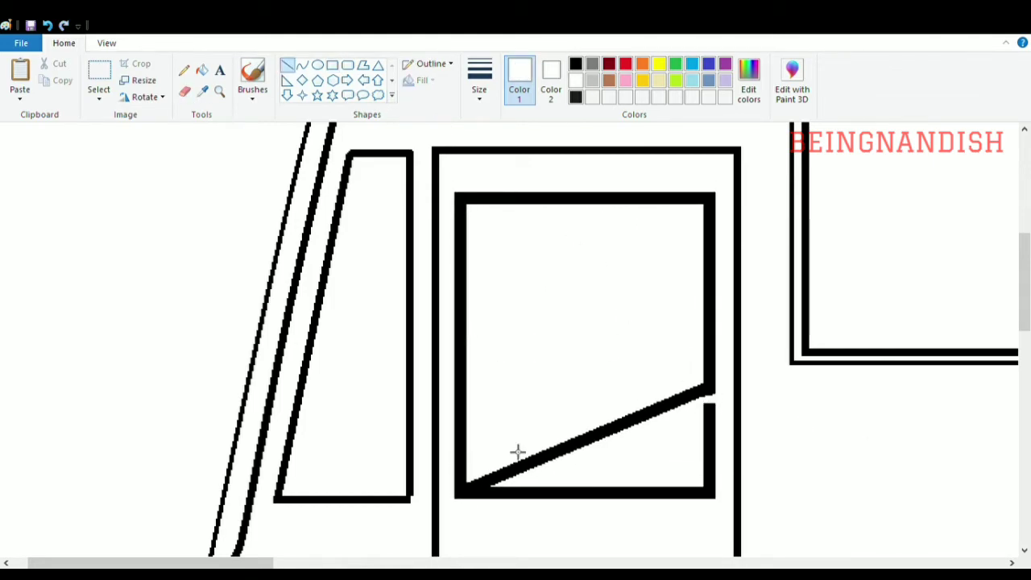
pyautogui.moveTo(529, 485); pyautogui.dragTo(600, 483)
pyautogui.click(575, 64)
pyautogui.moveTo(584, 203); pyautogui.dragTo(585, 432)
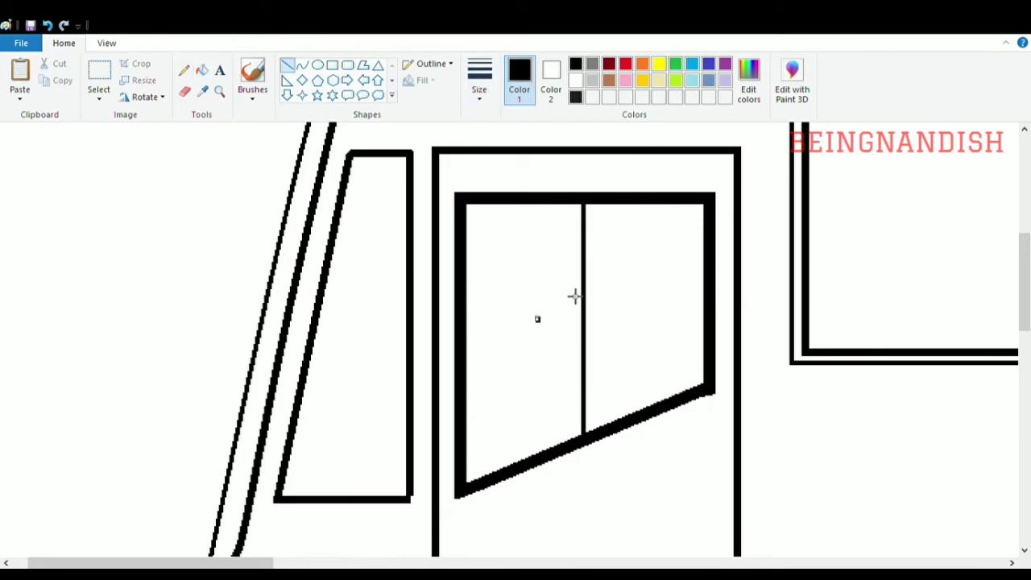
# Step: Draw a rounded mirror mount across the windscreen's top and a curved arm reaching forward and down from it
pyautogui.click(107, 43)
pyautogui.click(51, 77)
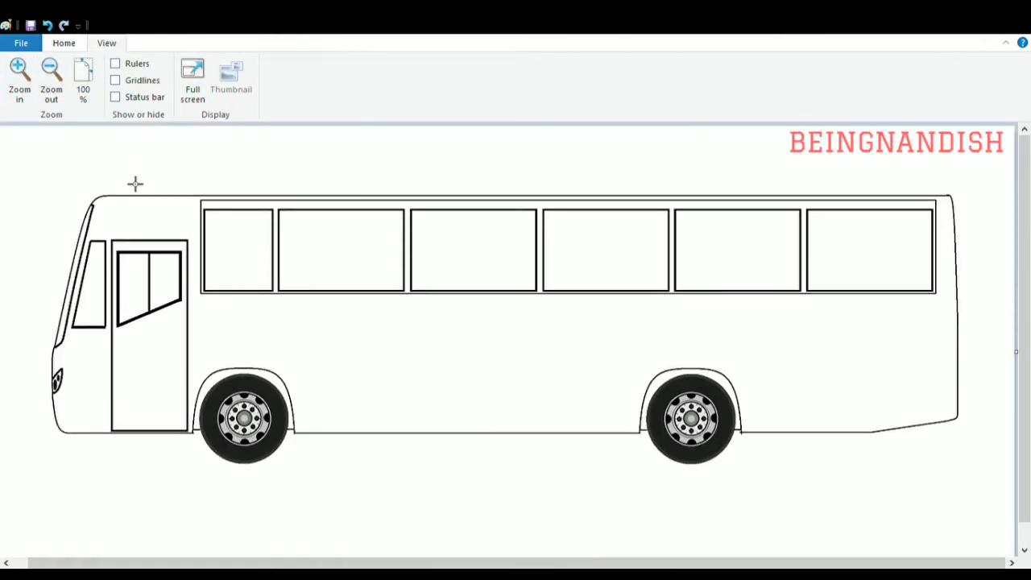
pyautogui.scroll(2, 134, 182)
pyautogui.hscroll(-1, 101, 165)
pyautogui.hotkey('alt', 'h')
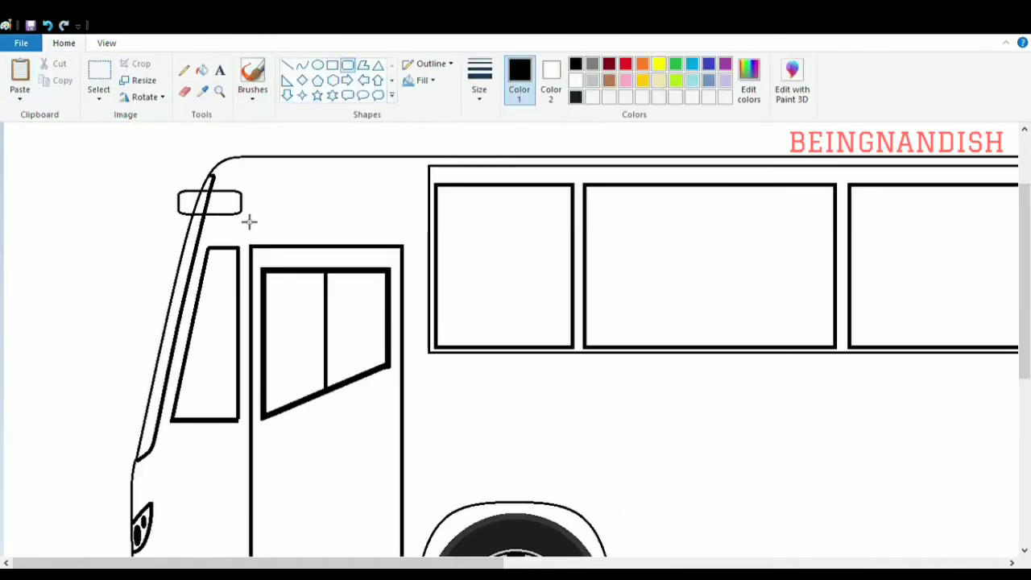
pyautogui.moveTo(177, 203); pyautogui.dragTo(159, 203)
pyautogui.moveTo(114, 243); pyautogui.dragTo(109, 183)
pyautogui.moveTo(158, 211); pyautogui.dragTo(128, 256)
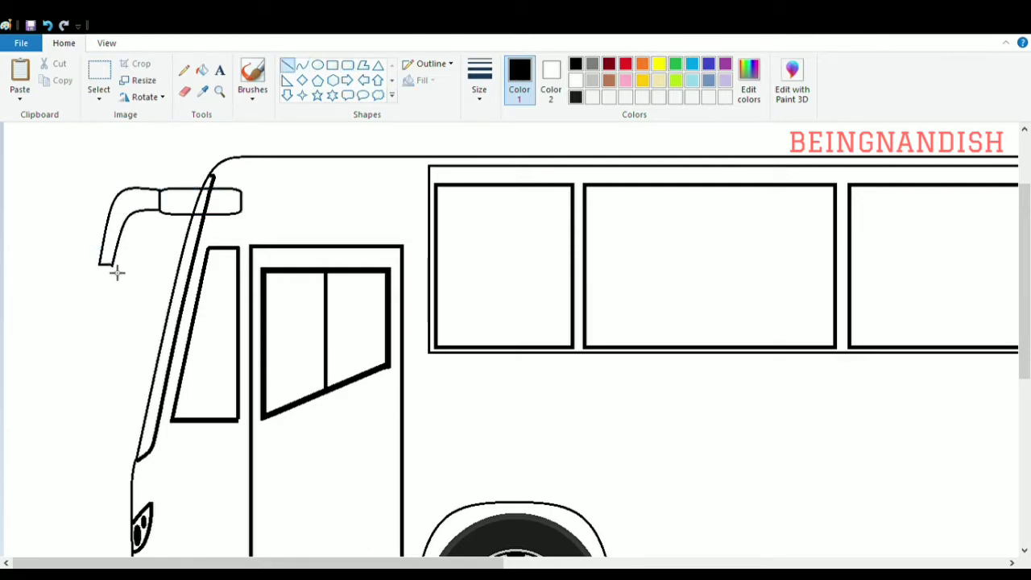
# Step: Draw a tapered mirror with rounded corners hanging from the end of the curved arm
pyautogui.hotkey('alt', 'v')
pyautogui.press('i')
pyautogui.hotkey('alt', 'h')
pyautogui.moveTo(194, 295)
pyautogui.mouseDown()
pyautogui.moveTo(168, 400)
pyautogui.moveTo(151, 426)
pyautogui.moveTo(185, 439)
pyautogui.mouseUp()
pyautogui.scroll(-3, 180, 324)
pyautogui.scroll(3, 156, 336)
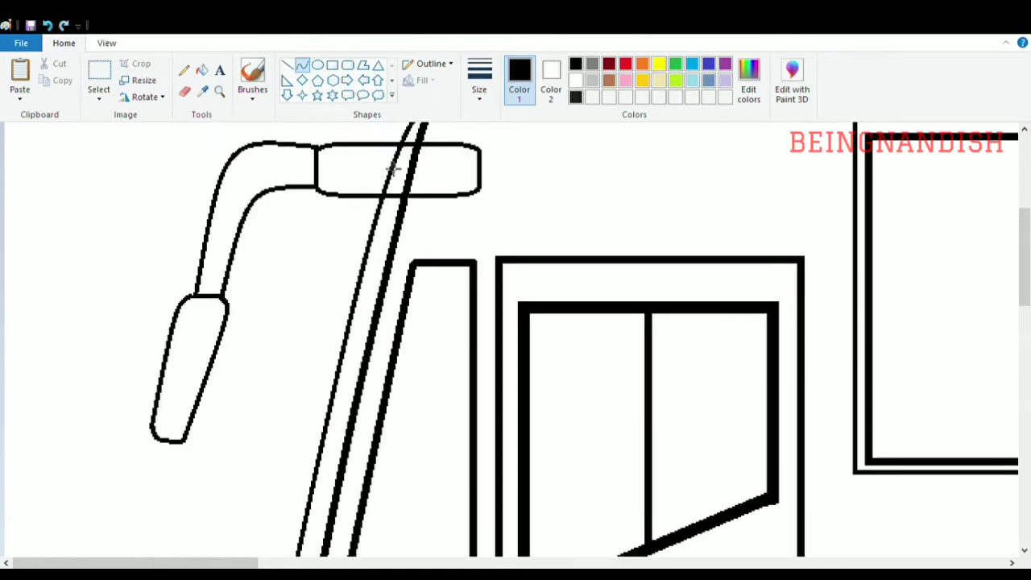
# Step: Clear the windscreen lines inside the mirror mount and draw a row of short vertical ribs across it
pyautogui.click(99, 76)
pyautogui.moveTo(318, 146); pyautogui.dragTo(447, 193)
pyautogui.press('Delete')
pyautogui.click(287, 64)
pyautogui.moveTo(370, 145); pyautogui.dragTo(370, 195)
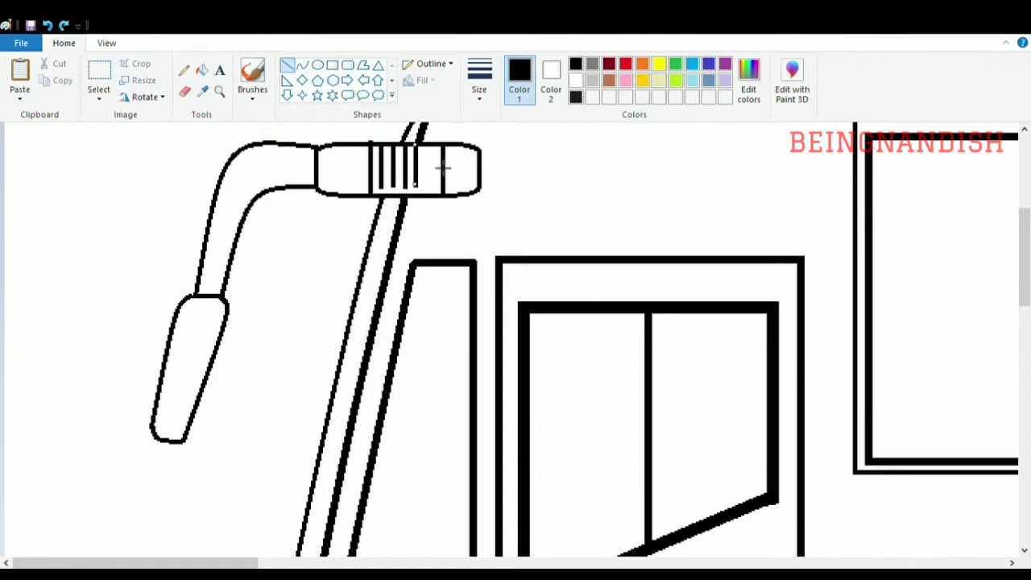
# Step: Draw a long, flat rounded hatch on the roof line above the second side window
pyautogui.hotkey('alt', 'v')
pyautogui.press('o')
pyautogui.press('i')
pyautogui.hotkey('alt', 'h')
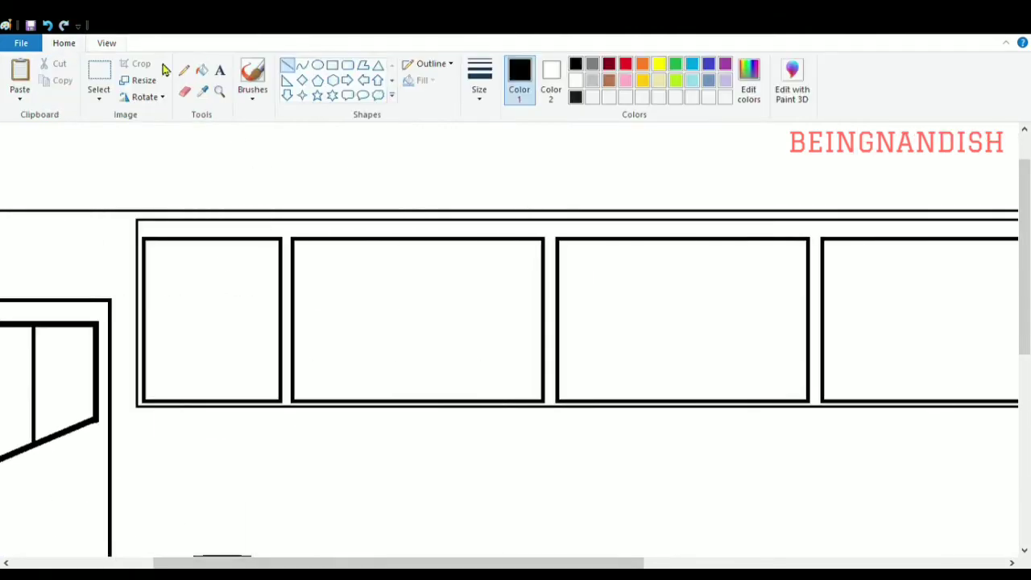
pyautogui.click(347, 65)
pyautogui.moveTo(376, 206); pyautogui.dragTo(520, 217)
pyautogui.moveTo(448, 211); pyautogui.dragTo(453, 205)
pyautogui.click(300, 67)
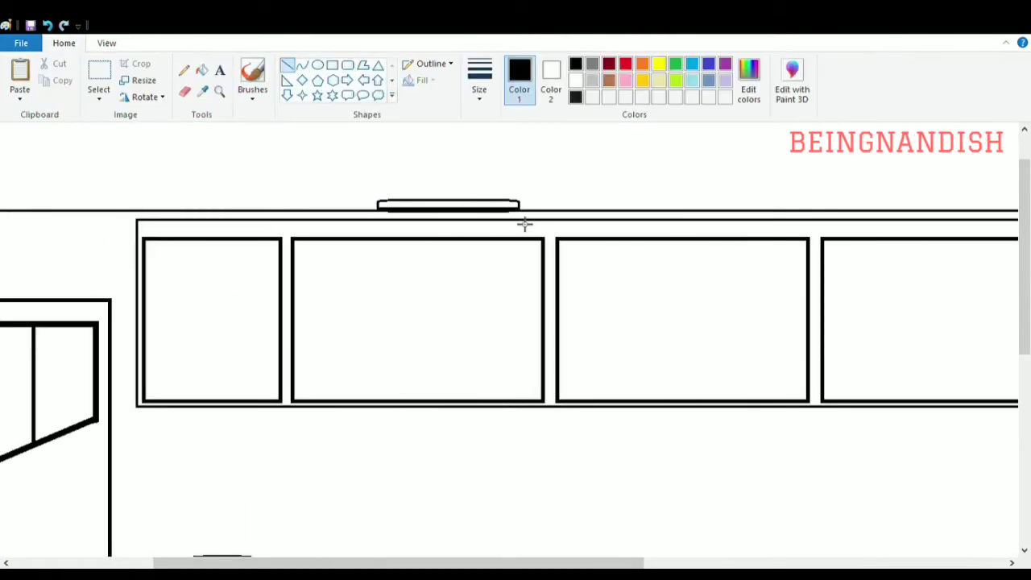
# Step: Draw a long raised roof housing with a sloping front and rounded rear, and a narrow rounded vent slot inside it
pyautogui.hscroll(5, 345, 534)
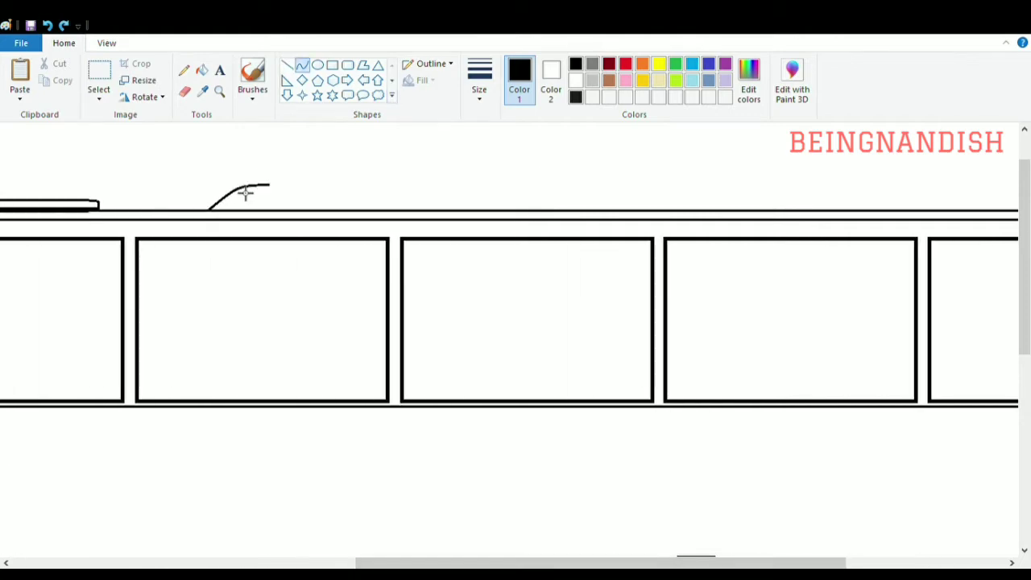
pyautogui.moveTo(246, 191); pyautogui.dragTo(718, 192)
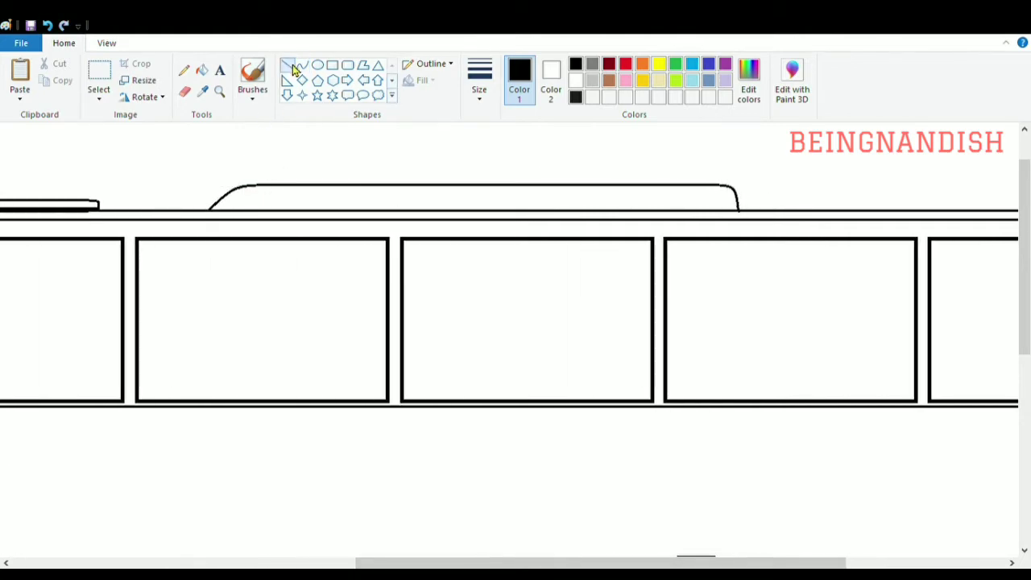
pyautogui.click(347, 64)
pyautogui.moveTo(354, 192); pyautogui.dragTo(438, 205)
# Step: Duplicate the vent slot along the roof housing to make an evenly spaced row of four
pyautogui.click(99, 81)
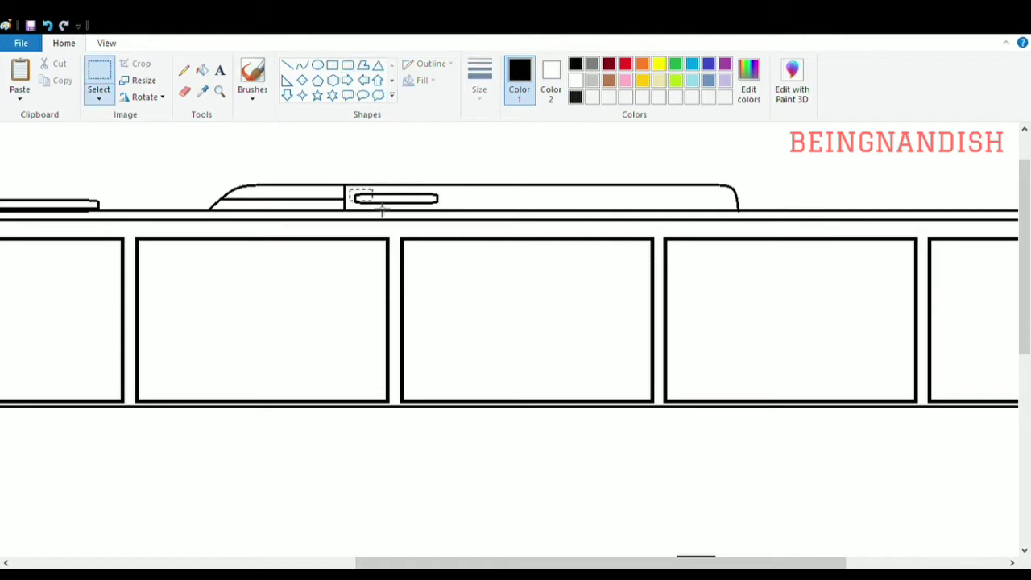
pyautogui.hotkey('ctrl', 'v')
pyautogui.moveTo(84, 135); pyautogui.dragTo(622, 200)
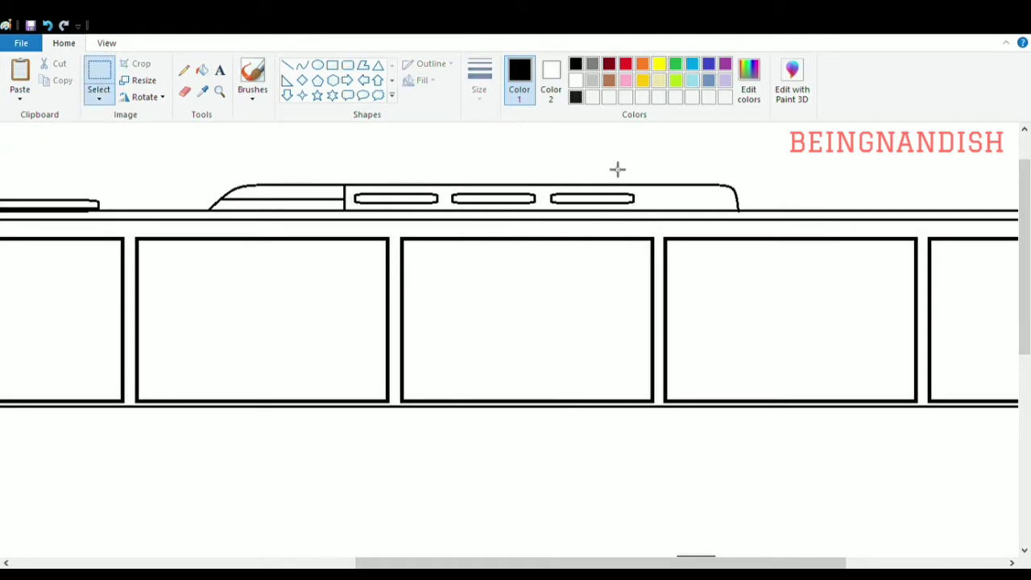
pyautogui.hotkey('ctrl', 'v')
pyautogui.moveTo(84, 136); pyautogui.dragTo(722, 201)
# Step: Draw a long, thin rectangular trim strip along the bus's side from the door's rear edge to the back
pyautogui.click(106, 42)
pyautogui.click(51, 70)
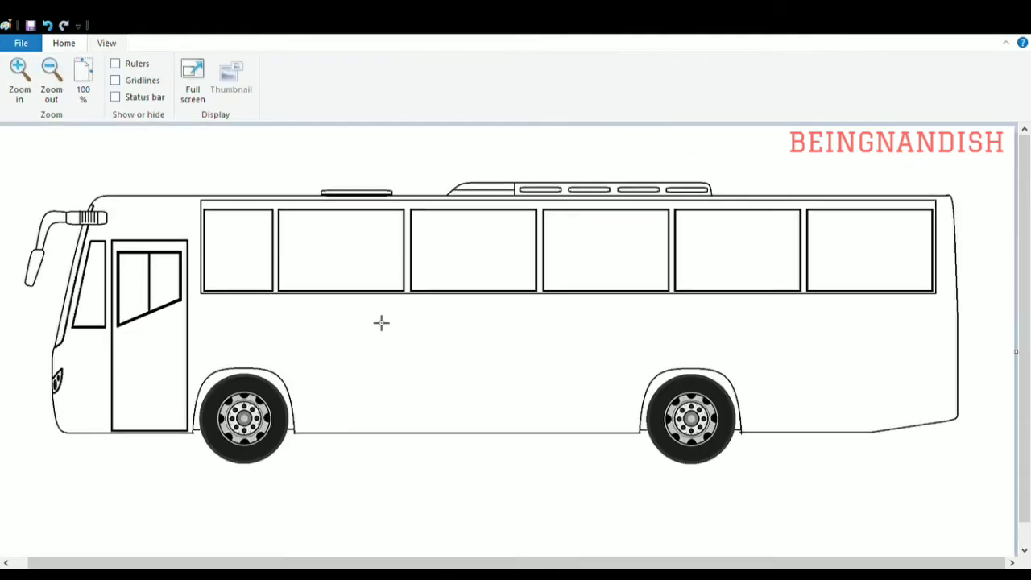
pyautogui.click(63, 43)
pyautogui.click(331, 64)
pyautogui.moveTo(188, 346); pyautogui.dragTo(940, 352)
# Step: Copy a short piece of the trim strip and place it ahead of the door in line with the original
pyautogui.click(106, 42)
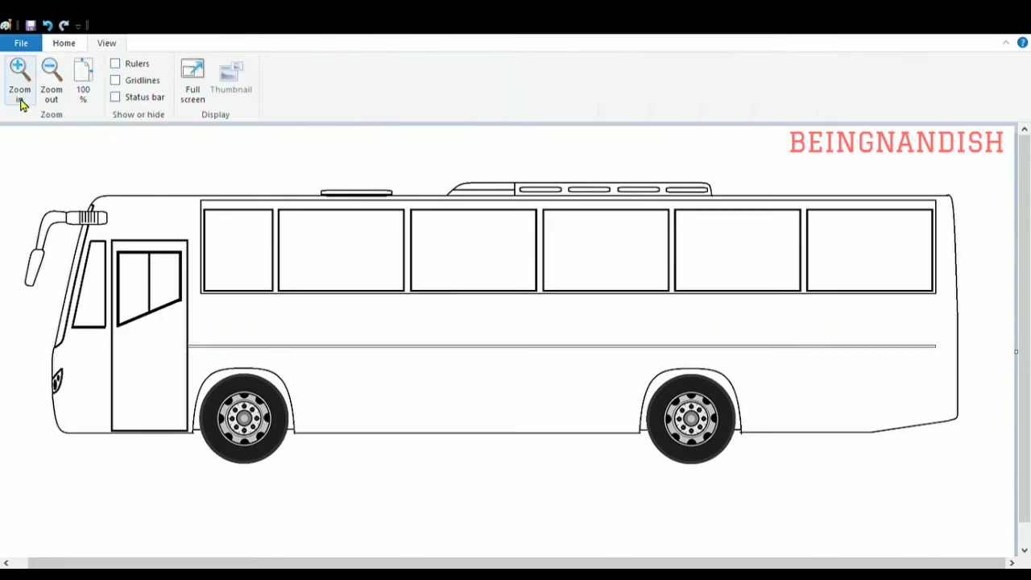
pyautogui.click(21, 87)
pyautogui.click(63, 43)
pyautogui.click(98, 77)
pyautogui.moveTo(446, 327); pyautogui.dragTo(607, 386)
pyautogui.hotkey('ctrl', 'c')
pyautogui.hotkey('ctrl', 'v')
pyautogui.moveTo(108, 167); pyautogui.dragTo(240, 372)
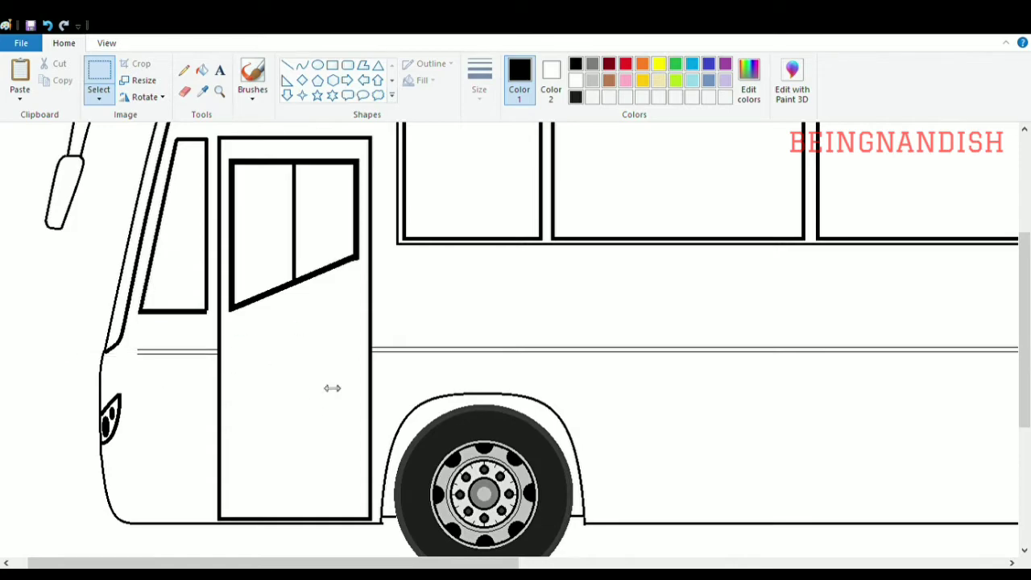
# Step: Add a short angled line at the front trim piece's end and draw a small upright oval lamp below the headlight
pyautogui.click(287, 65)
pyautogui.click(317, 65)
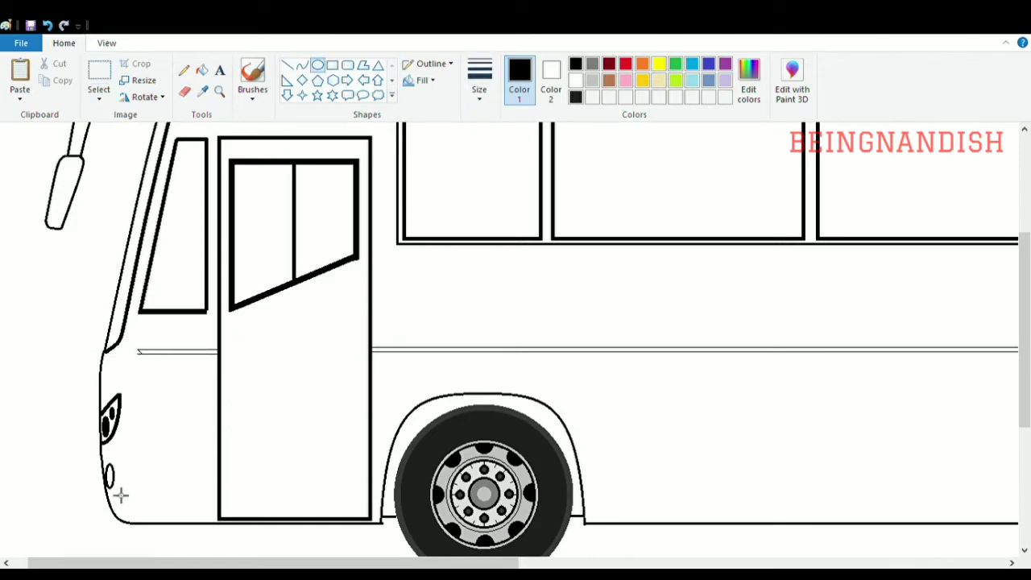
# Step: Draw two short cross lines in the windscreen strip, one near its top and one near its bottom
pyautogui.hotkey('alt', 'v')
pyautogui.press('i')
pyautogui.scroll(5, 239, 322)
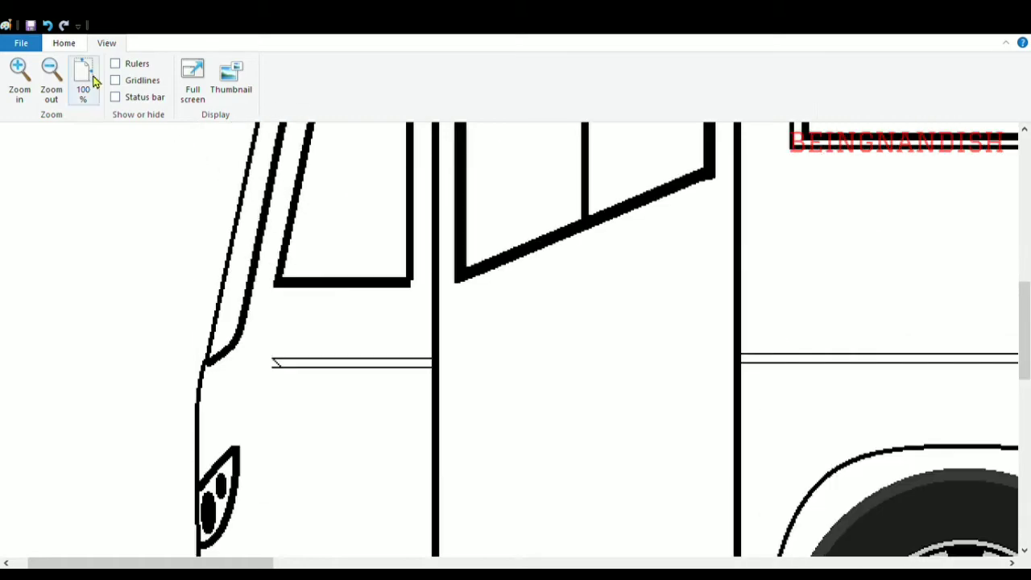
pyautogui.hotkey('alt', 'h')
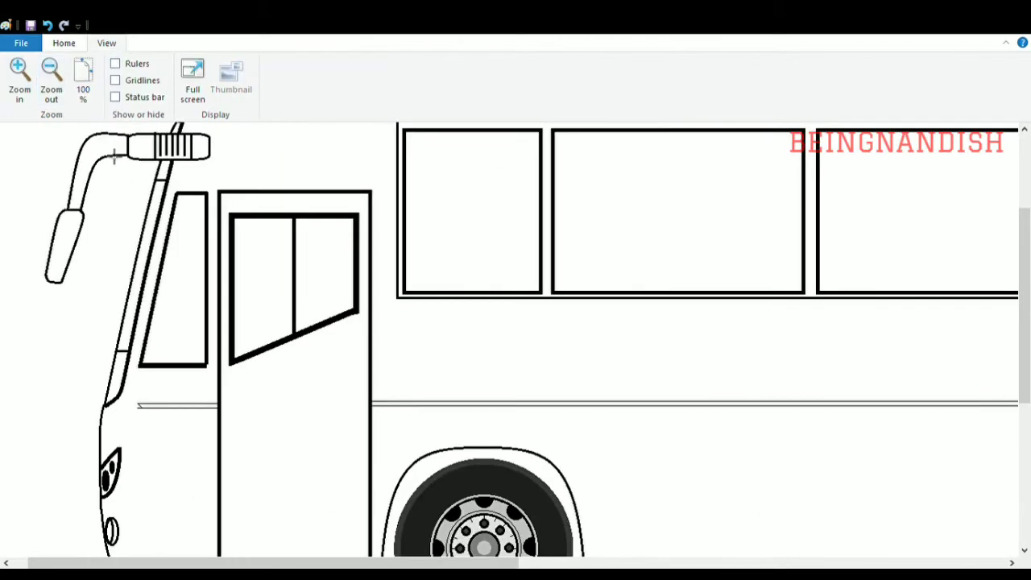
pyautogui.hotkey('ctrl', 'pagedown')
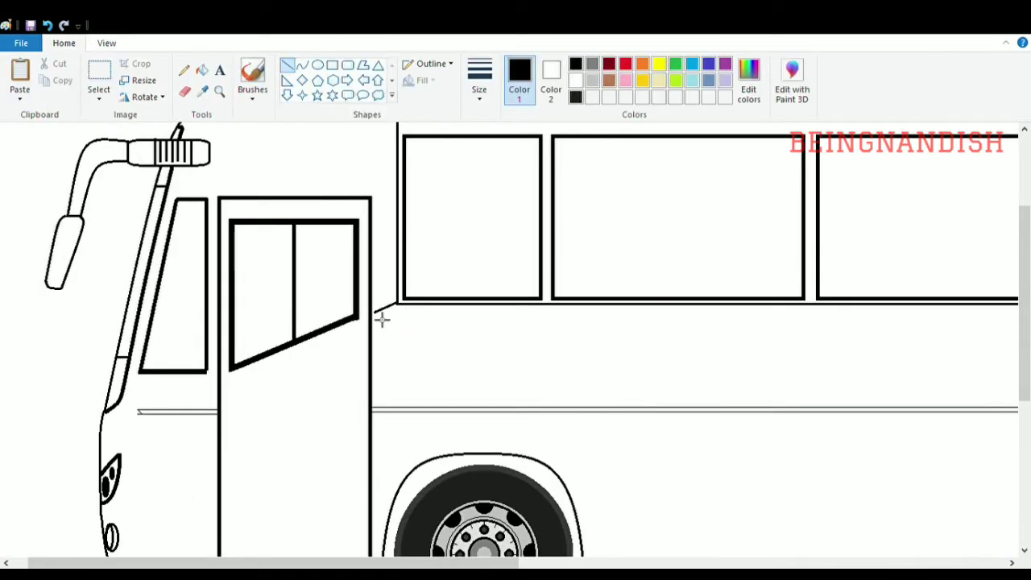
pyautogui.moveTo(381, 319); pyautogui.dragTo(226, 387)
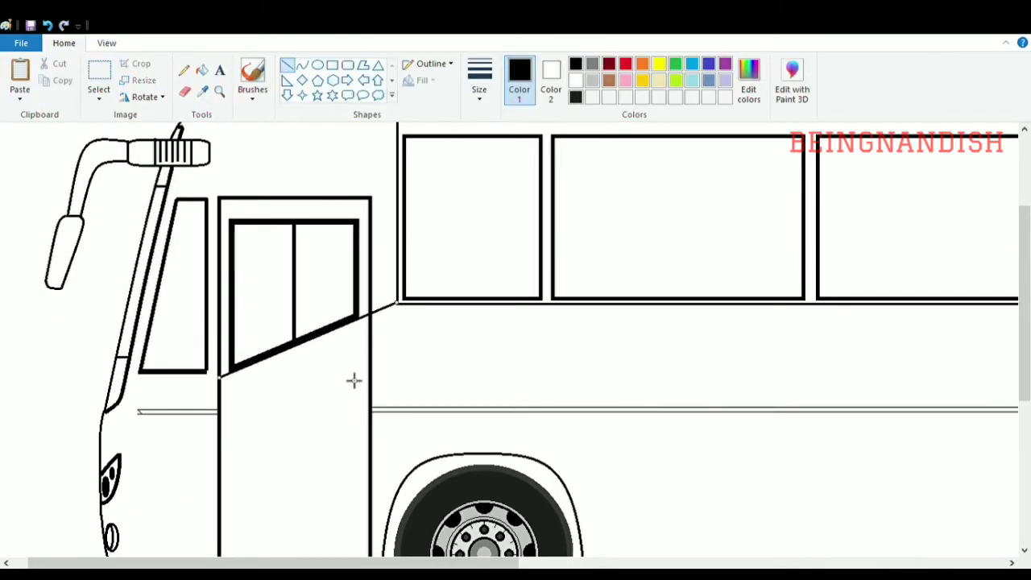
pyautogui.hscroll(-1, 353, 380)
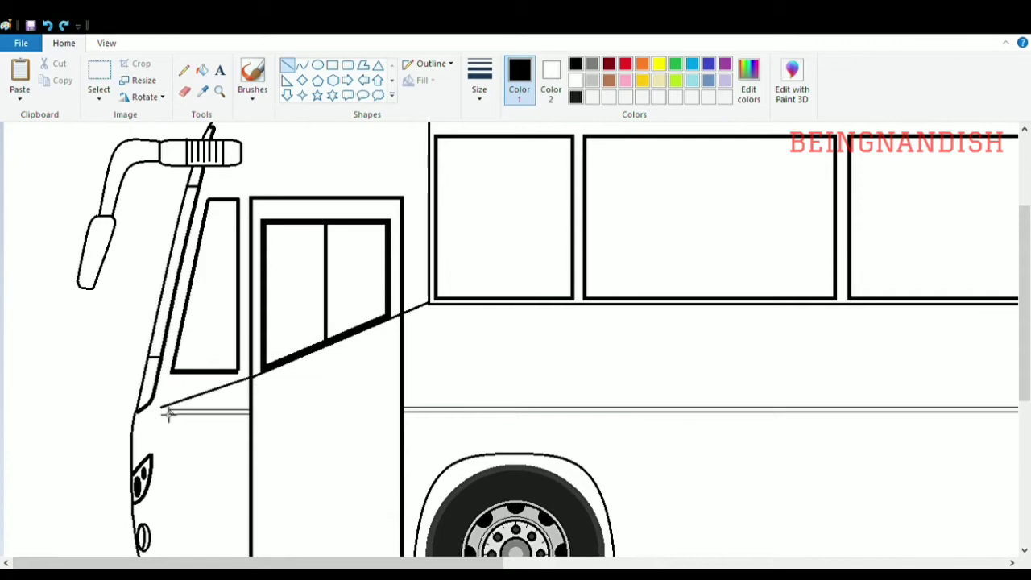
pyautogui.hotkey('ctrl', 'z')
# Step: Draw a diagonal from the window band's lower corner across the door to the windscreen base, and continue the outline up the front and along the roof
pyautogui.moveTo(435, 310); pyautogui.dragTo(167, 417)
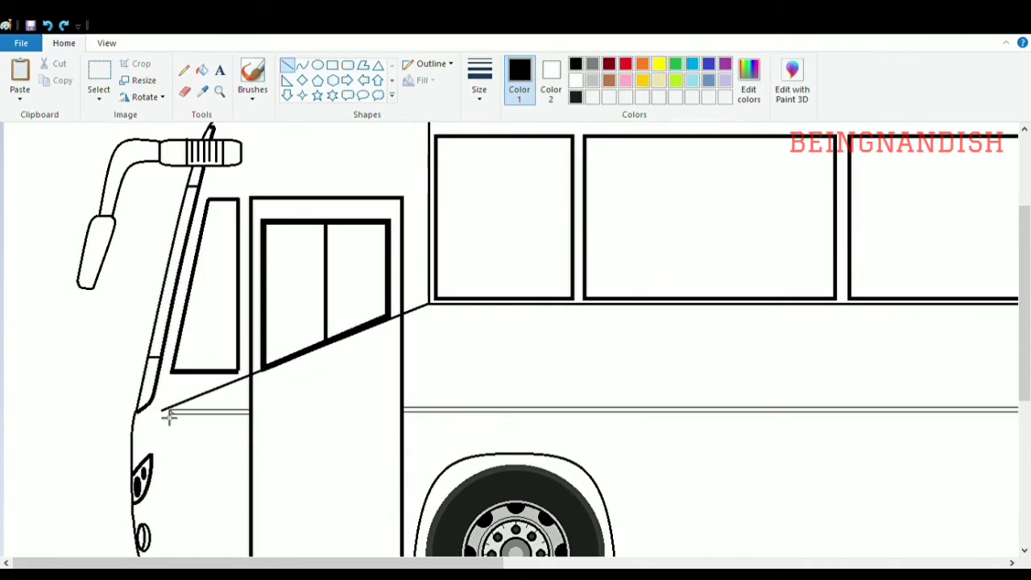
pyautogui.scroll(-3, 190, 364)
pyautogui.scroll(6, 196, 333)
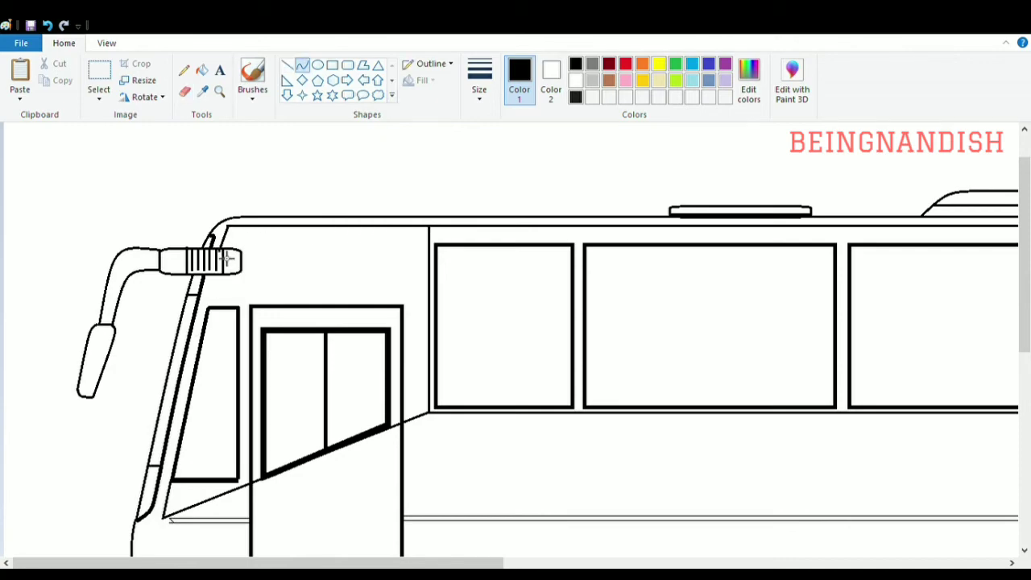
pyautogui.click(287, 64)
pyautogui.scroll(-3, 223, 169)
# Step: Draw a tall narrow rectangle in the door's lower front half with two connected lines inside, slanting from its upper rear corner to its base
pyautogui.click(106, 43)
pyautogui.click(50, 71)
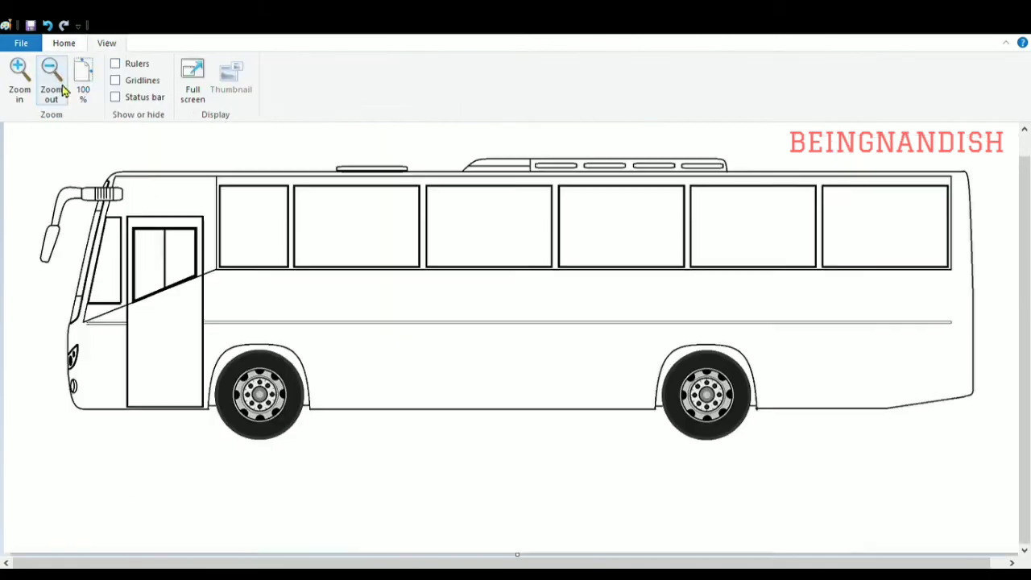
pyautogui.click(80, 75)
pyautogui.click(332, 64)
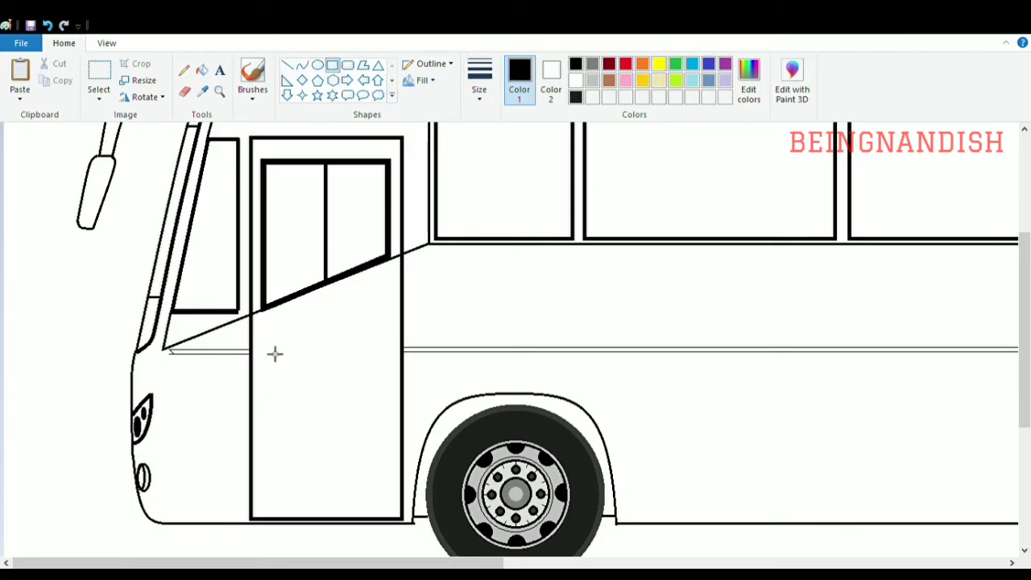
pyautogui.moveTo(264, 322); pyautogui.dragTo(330, 500)
pyautogui.click(287, 64)
pyautogui.moveTo(329, 330); pyautogui.dragTo(297, 429)
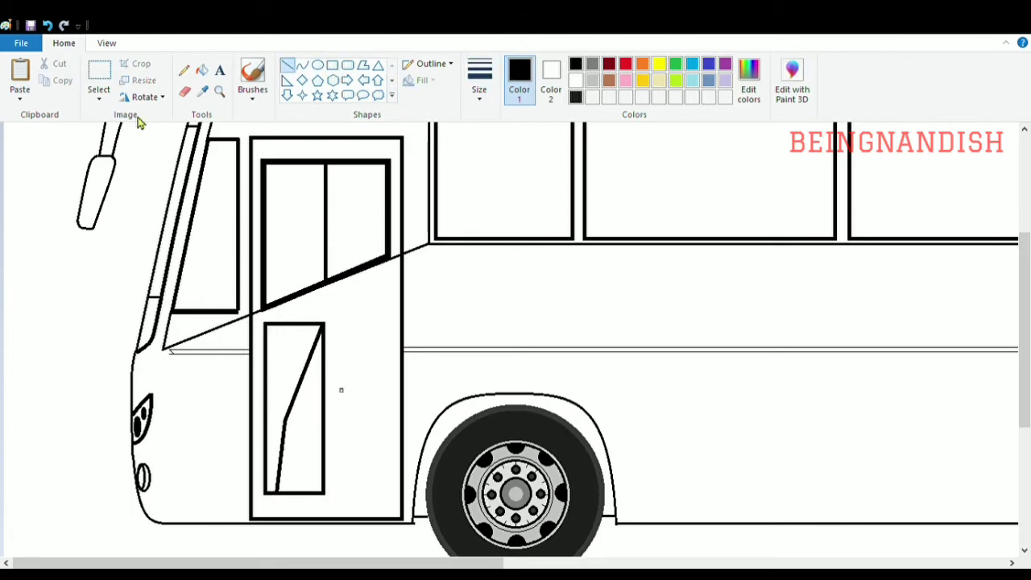
# Step: Paint out the door panel's unwanted rectangle edges beside the slanted lines in white
pyautogui.click(107, 43)
pyautogui.click(19, 77)
pyautogui.click(63, 43)
pyautogui.click(575, 80)
pyautogui.moveTo(241, 556); pyautogui.dragTo(339, 556)
pyautogui.moveTo(248, 241); pyautogui.dragTo(266, 194)
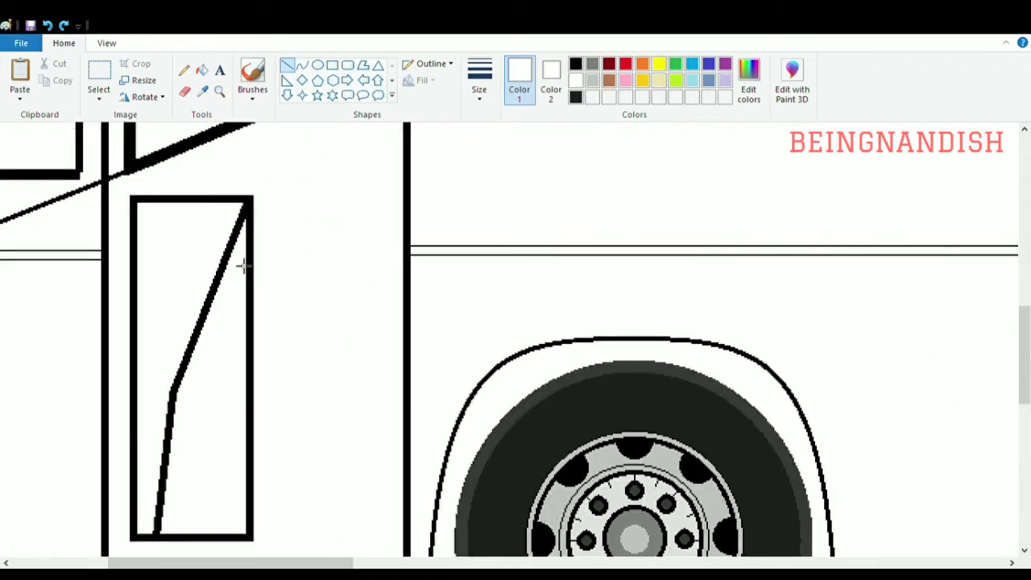
pyautogui.scroll(-3, 304, 282)
pyautogui.click(202, 91)
pyautogui.scroll(3, 172, 302)
pyautogui.click(152, 302)
pyautogui.moveTo(137, 205)
pyautogui.mouseDown()
pyautogui.moveTo(247, 207)
pyautogui.moveTo(150, 540)
pyautogui.mouseUp()
# Step: Draw a tall, narrow tail lamp on the bus's rear edge with a slanted top and a curved bottom
pyautogui.click(106, 42)
pyautogui.click(52, 76)
pyautogui.click(52, 76)
pyautogui.click(64, 43)
pyautogui.click(107, 43)
pyautogui.click(19, 77)
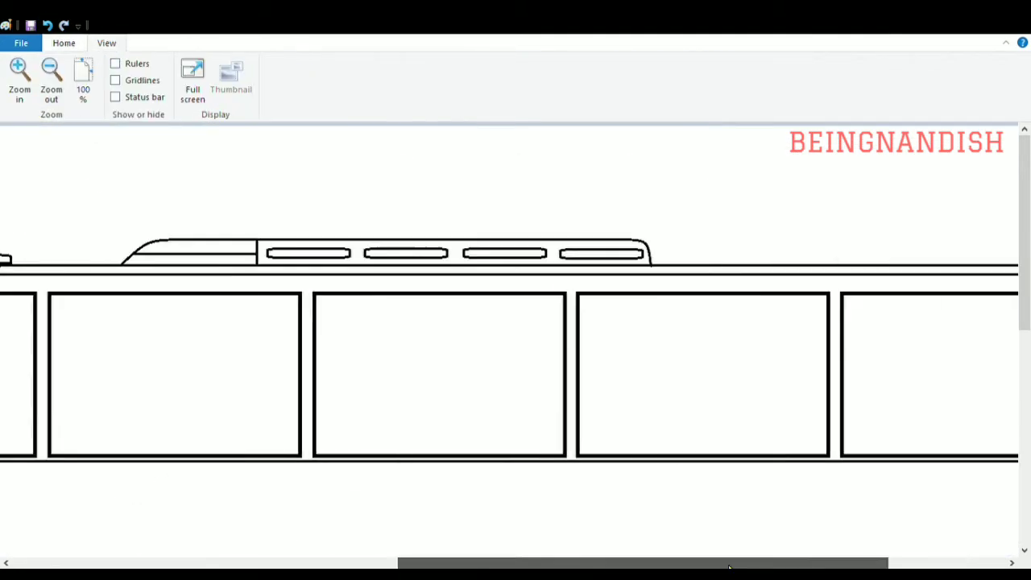
pyautogui.scroll(-3, 475, 229)
pyautogui.hotkey('alt', 'h')
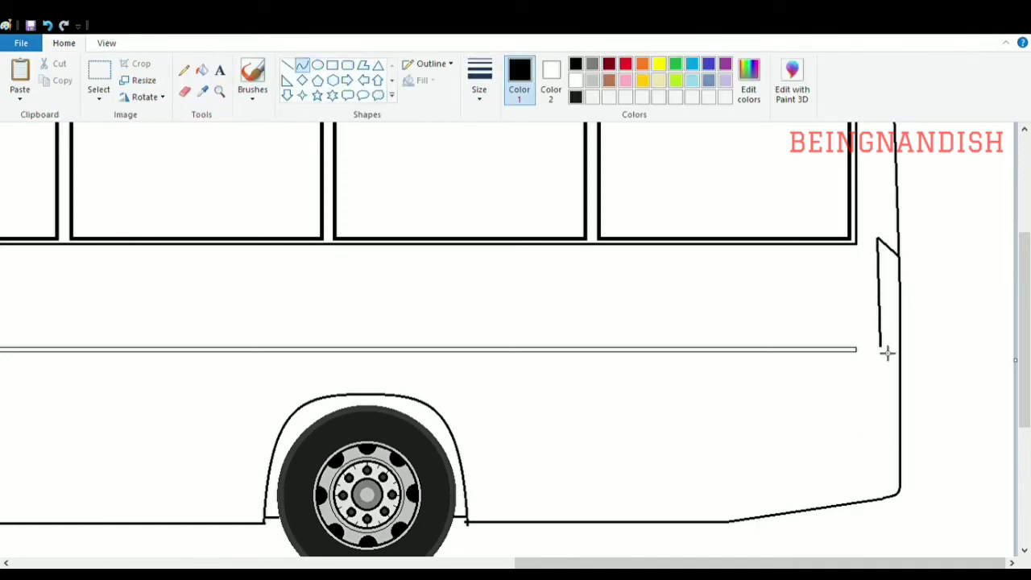
pyautogui.moveTo(887, 352); pyautogui.dragTo(883, 370)
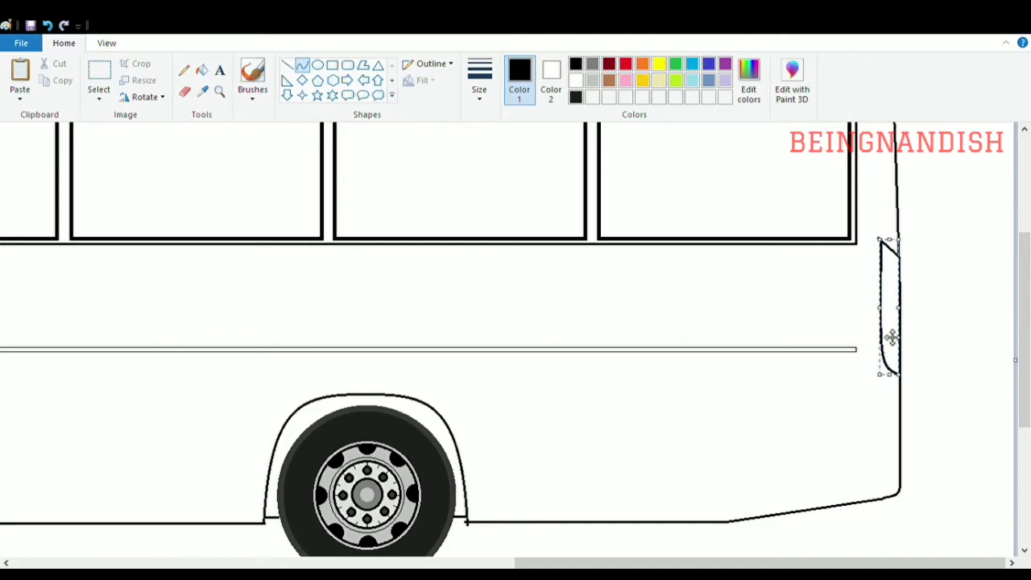
pyautogui.click(184, 91)
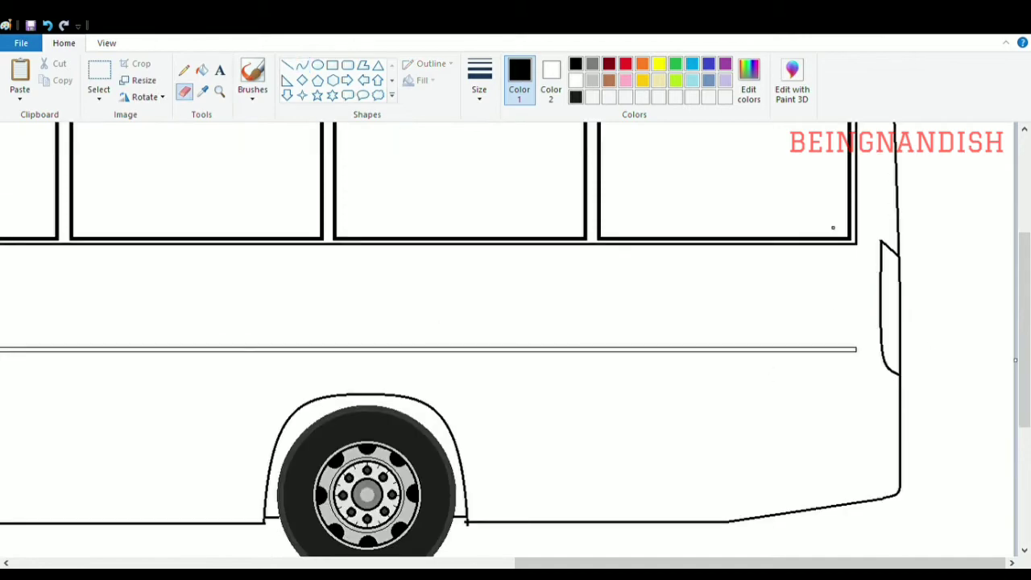
# Step: Draw a small upright oval in the upper part of the tail lamp, against the bus's rear edge
pyautogui.click(106, 43)
pyautogui.click(21, 78)
pyautogui.moveTo(538, 564); pyautogui.dragTo(793, 564)
pyautogui.click(64, 43)
pyautogui.click(318, 66)
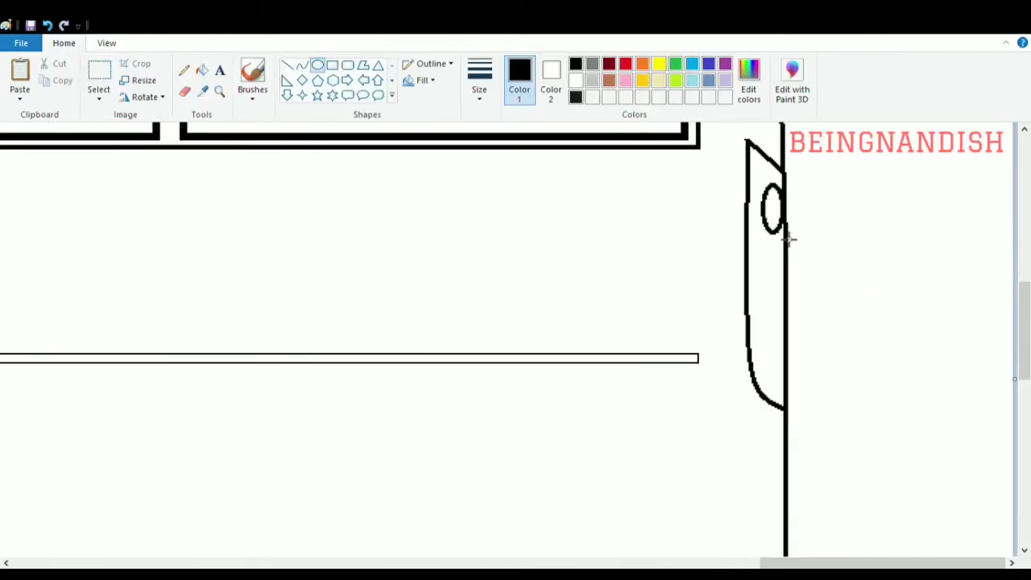
# Step: Copy the tail lamp's oval and place three copies in a column beneath it inside the lamp
pyautogui.click(110, 75)
pyautogui.moveTo(760, 174); pyautogui.dragTo(795, 237)
pyautogui.hotkey('ctrl', 'c')
pyautogui.hotkey('ctrl', 'v')
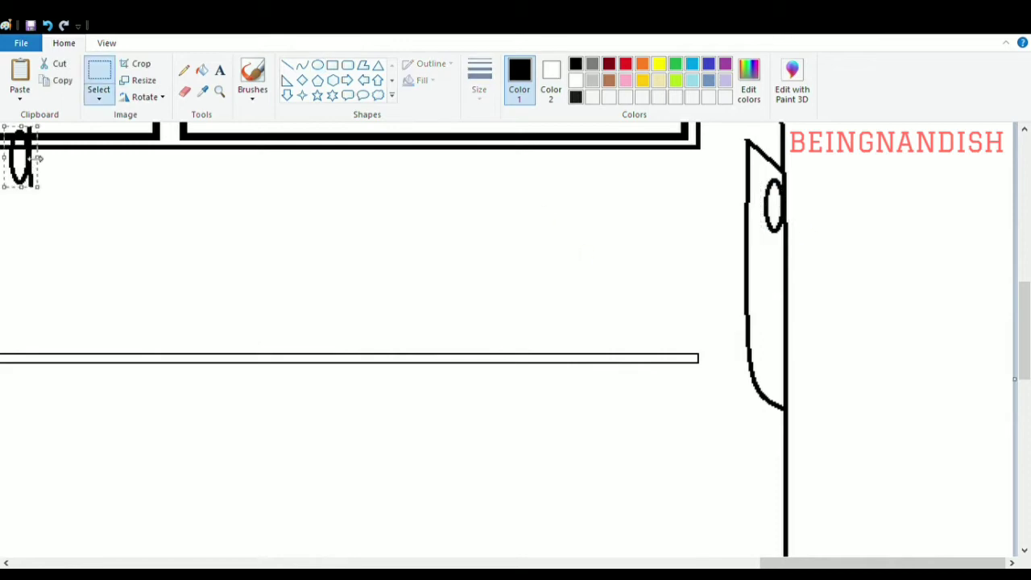
pyautogui.moveTo(27, 169); pyautogui.dragTo(784, 266)
pyautogui.hotkey('ctrl', 'v')
pyautogui.moveTo(32, 169); pyautogui.dragTo(787, 327)
pyautogui.hotkey('ctrl', 'v')
pyautogui.moveTo(38, 183); pyautogui.dragTo(788, 391)
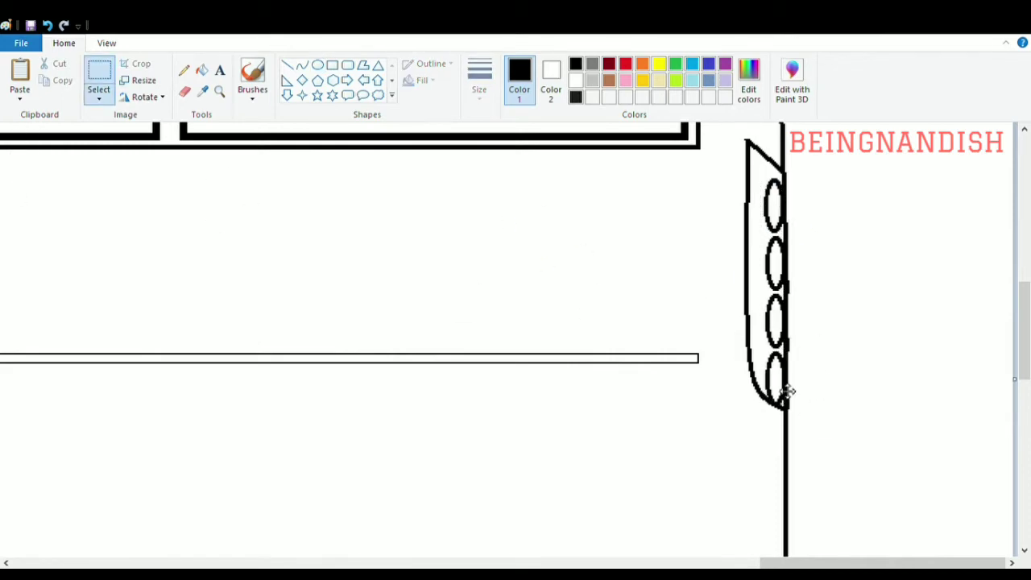
# Step: Clean up the stray marks around the tail lamp's ovals and rear edge, and erase the lamp's curved bottom
pyautogui.click(106, 42)
pyautogui.click(21, 74)
pyautogui.click(64, 43)
pyautogui.click(575, 81)
pyautogui.click(286, 65)
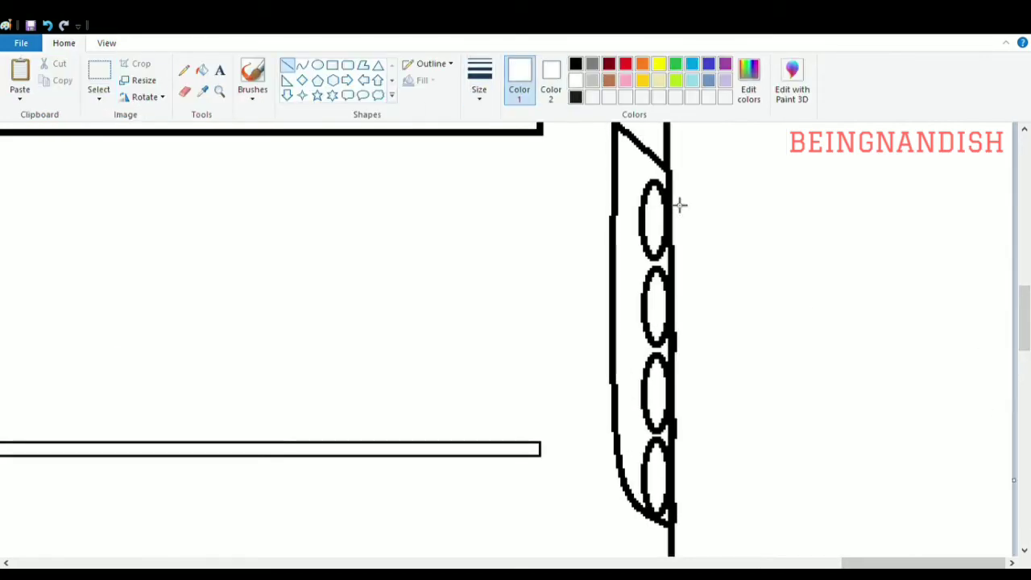
pyautogui.scroll(-3, 684, 211)
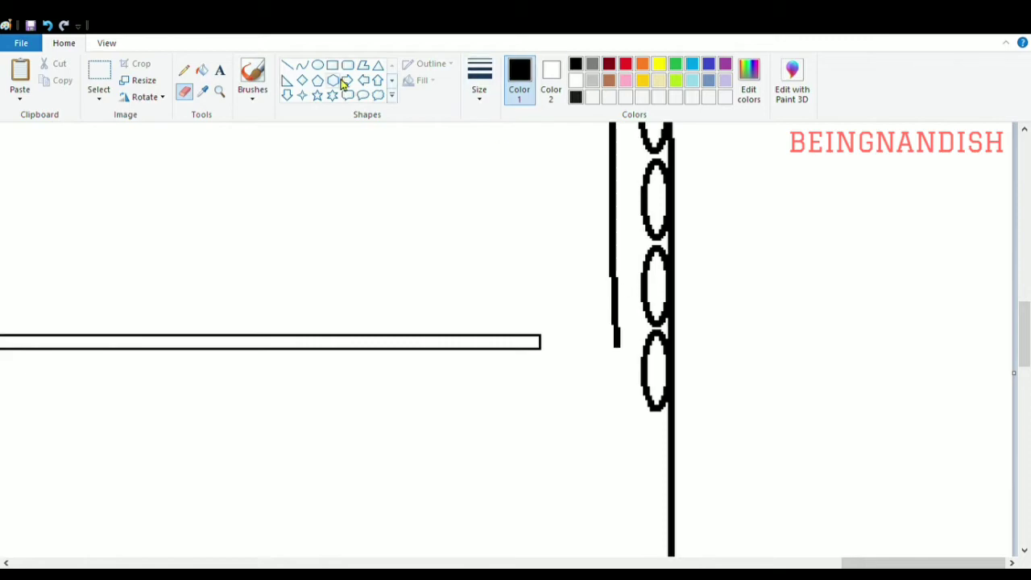
# Step: Close the tail lamp's base with a straight slanted black line from its front edge to the bus's rear edge
pyautogui.moveTo(615, 344); pyautogui.dragTo(673, 472)
pyautogui.scroll(3, 478, 242)
pyautogui.click(106, 43)
pyautogui.click(83, 88)
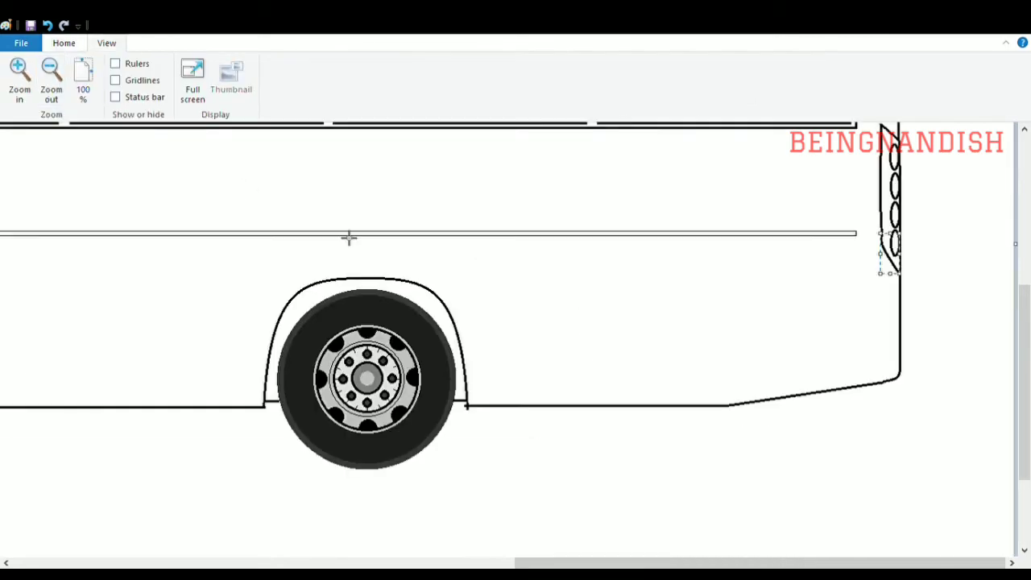
# Step: Fill the window band, the area above the door and the door's window surround with near-black
pyautogui.click(64, 43)
pyautogui.click(575, 96)
pyautogui.click(202, 70)
pyautogui.click(803, 248)
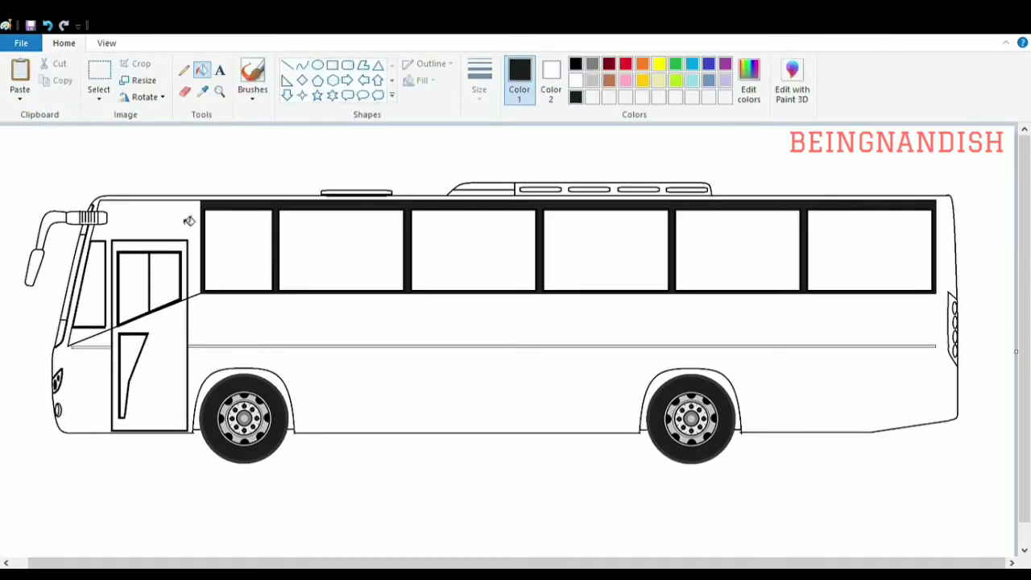
pyautogui.click(188, 221)
pyautogui.click(177, 248)
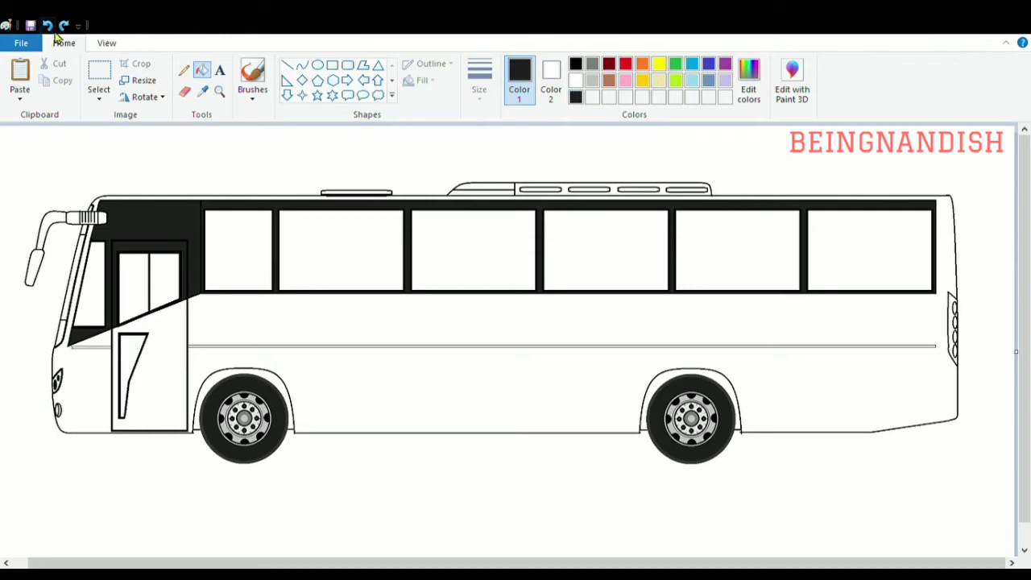
# Step: Fill the side windows, door glass, front quarter window and lower door panel with dark grey
pyautogui.click(823, 251)
pyautogui.click(129, 362)
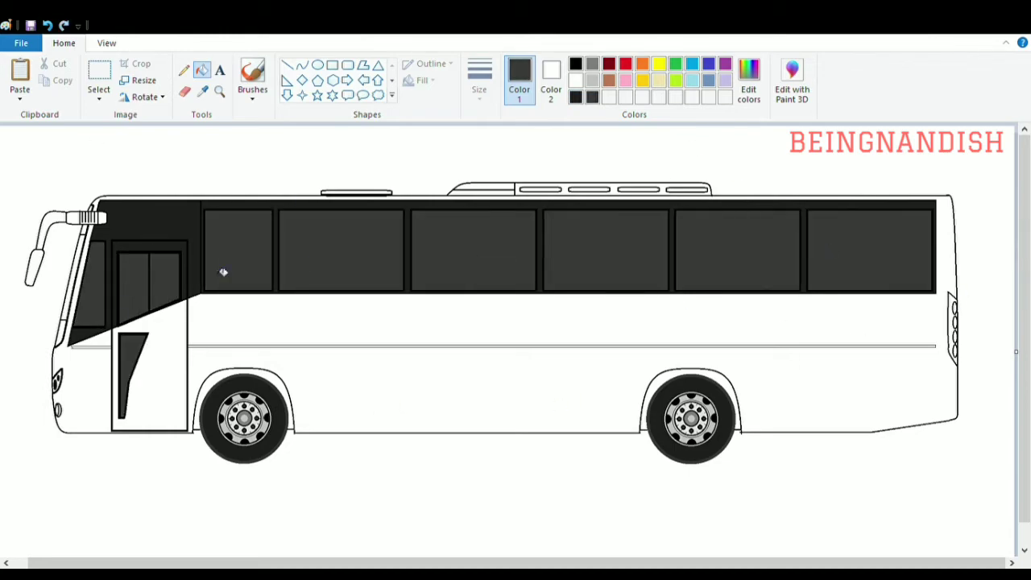
pyautogui.click(701, 266)
pyautogui.click(870, 250)
pyautogui.click(604, 257)
pyautogui.click(476, 258)
pyautogui.click(133, 282)
pyautogui.click(164, 278)
pyautogui.click(90, 282)
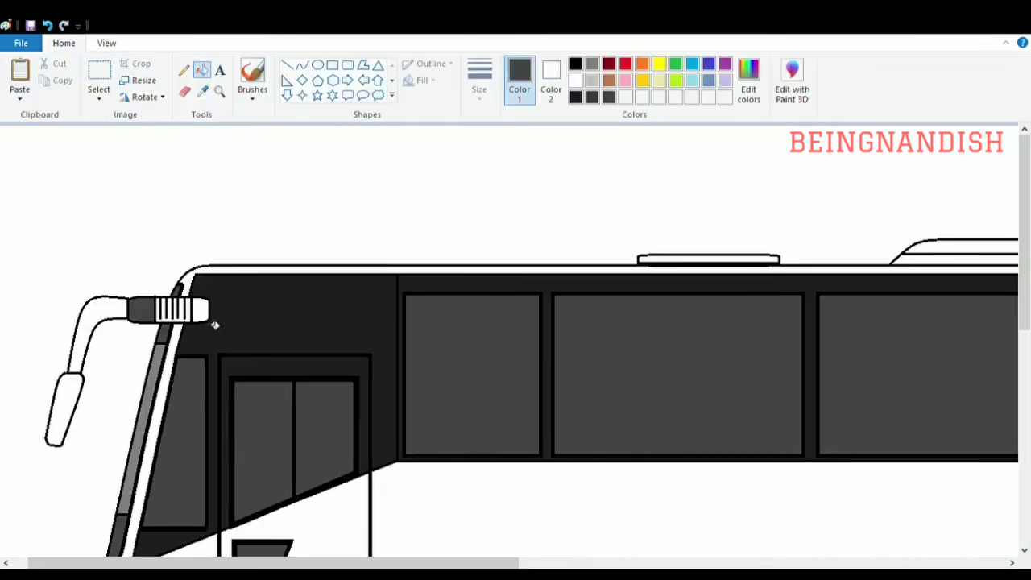
# Step: Fill the mirror's ribbed mount with dark grey and the hanging mirror head with near-black
pyautogui.click(121, 310)
pyautogui.hotkey('ctrl', 'z')
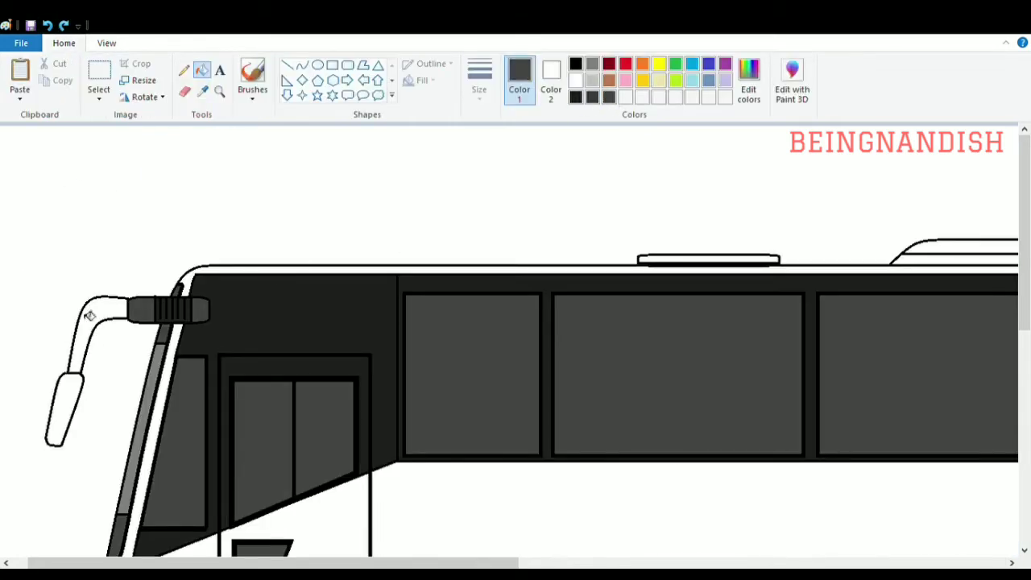
pyautogui.click(64, 410)
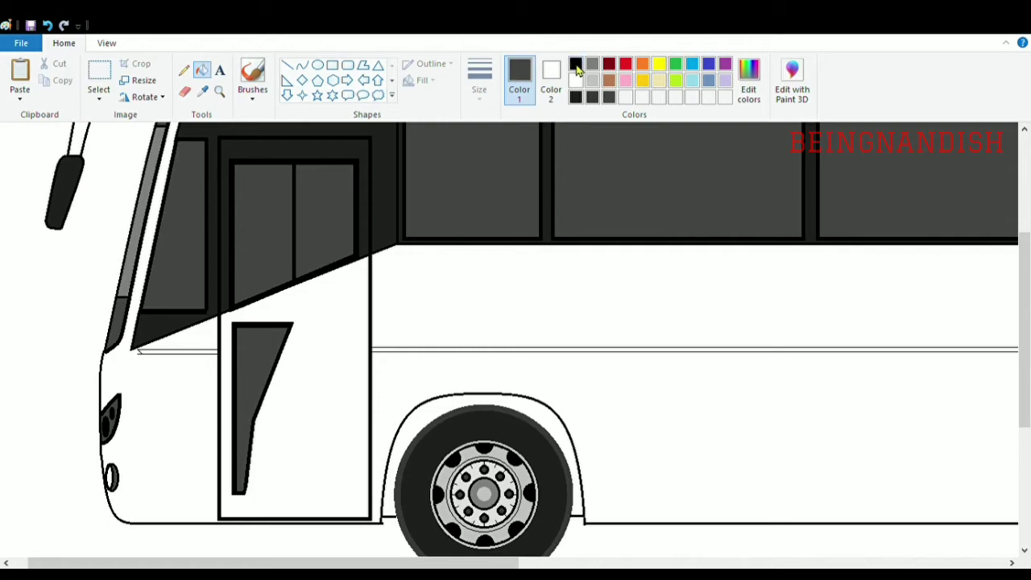
# Step: Fill the gaps between the tyres and wheel arches with black
pyautogui.click(576, 68)
pyautogui.hscroll(2, 472, 425)
pyautogui.click(475, 427)
# Step: Fill the tail lamp housing with grey and its ovals, from top to bottom, with red, orange, red and light grey
pyautogui.click(609, 97)
pyautogui.click(920, 322)
pyautogui.click(625, 65)
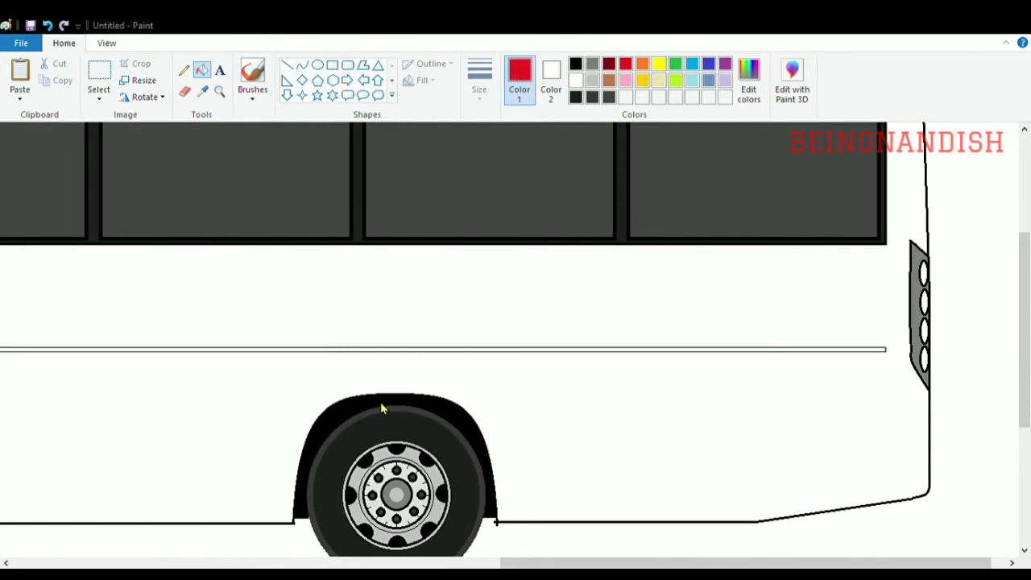
pyautogui.click(923, 273)
pyautogui.click(923, 330)
pyautogui.click(642, 64)
pyautogui.click(923, 302)
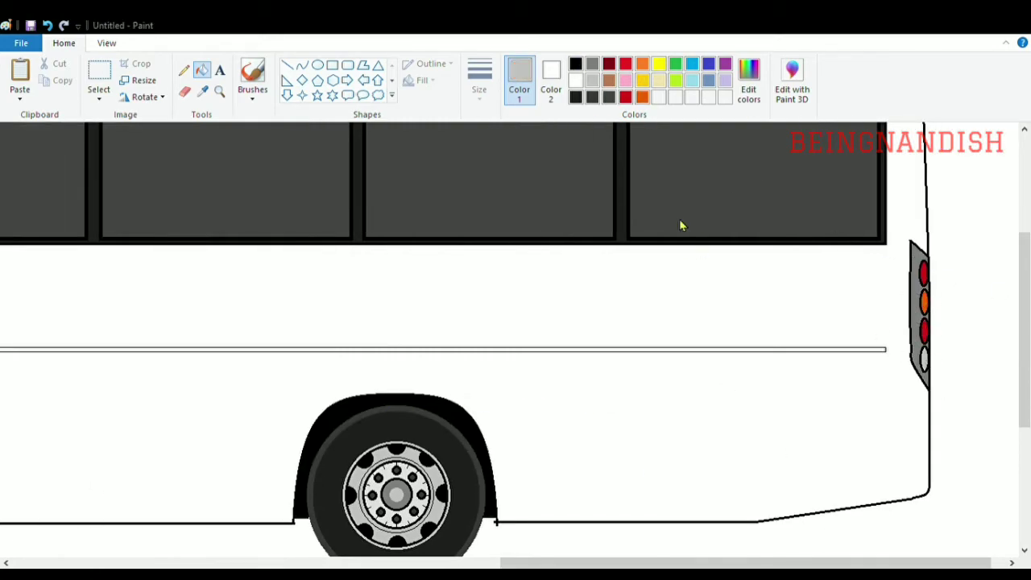
# Step: Draw thin vertical body lines from the window band's rear corner and the windscreen base down to the bus's lower edge
pyautogui.click(885, 347)
pyautogui.click(287, 65)
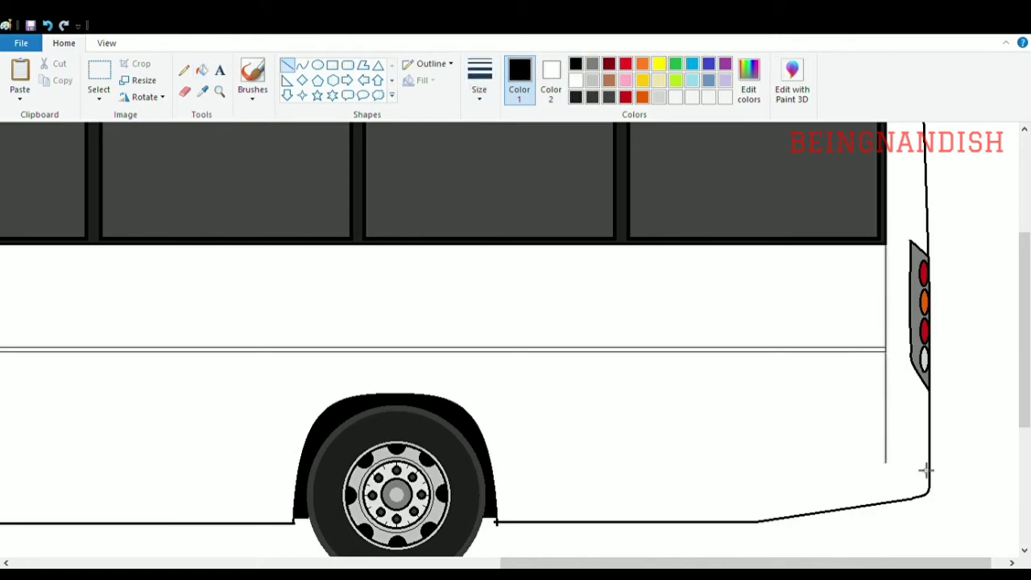
pyautogui.hscroll(-15, 170, 375)
# Step: Fill the headlight's large oval with light grey and its small oval with orange
pyautogui.click(107, 43)
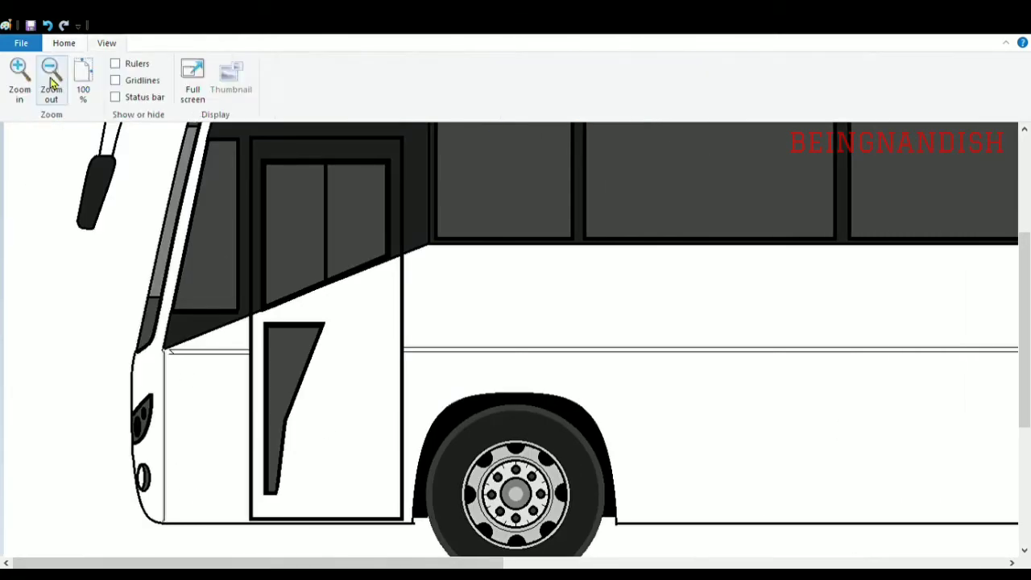
pyautogui.click(19, 77)
pyautogui.click(64, 43)
pyautogui.click(184, 91)
pyautogui.click(202, 70)
pyautogui.click(271, 403)
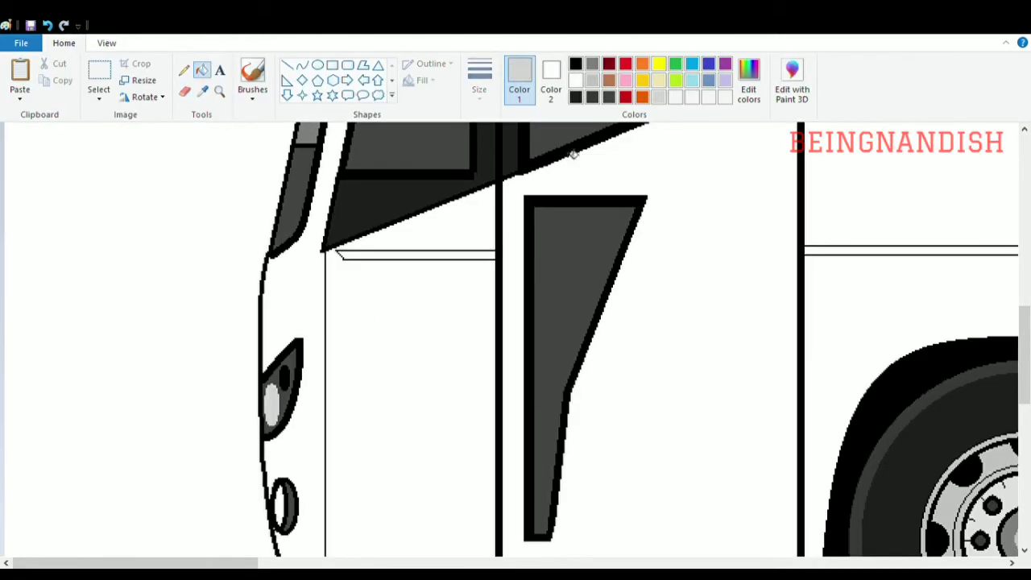
pyautogui.click(642, 64)
pyautogui.click(283, 378)
pyautogui.scroll(-3, 391, 295)
pyautogui.scroll(3, 332, 307)
pyautogui.click(106, 43)
pyautogui.click(80, 77)
# Step: Draw thin rectangular luggage panels below the trim line, four between the wheels and one behind the rear wheel
pyautogui.click(64, 43)
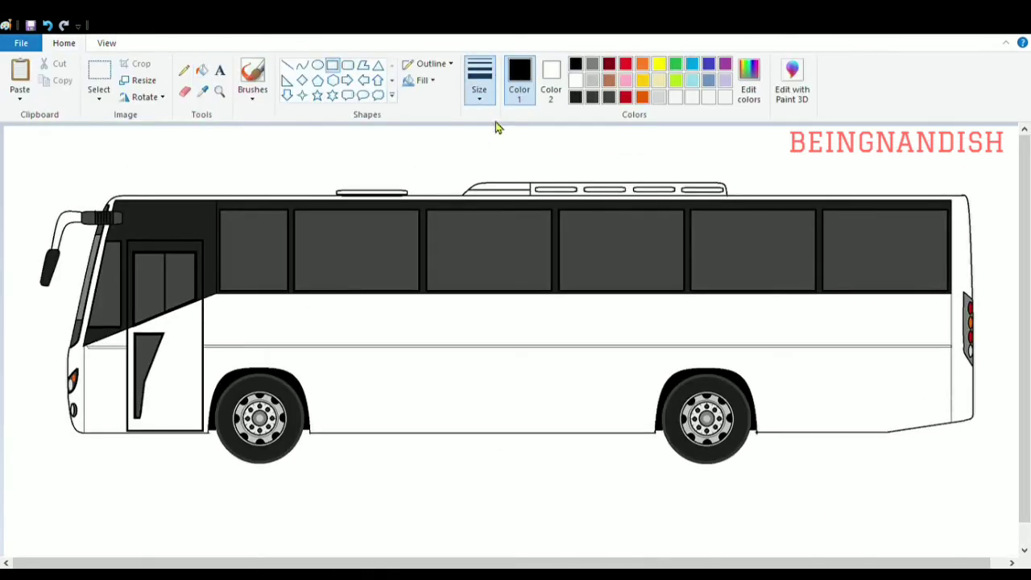
pyautogui.click(106, 43)
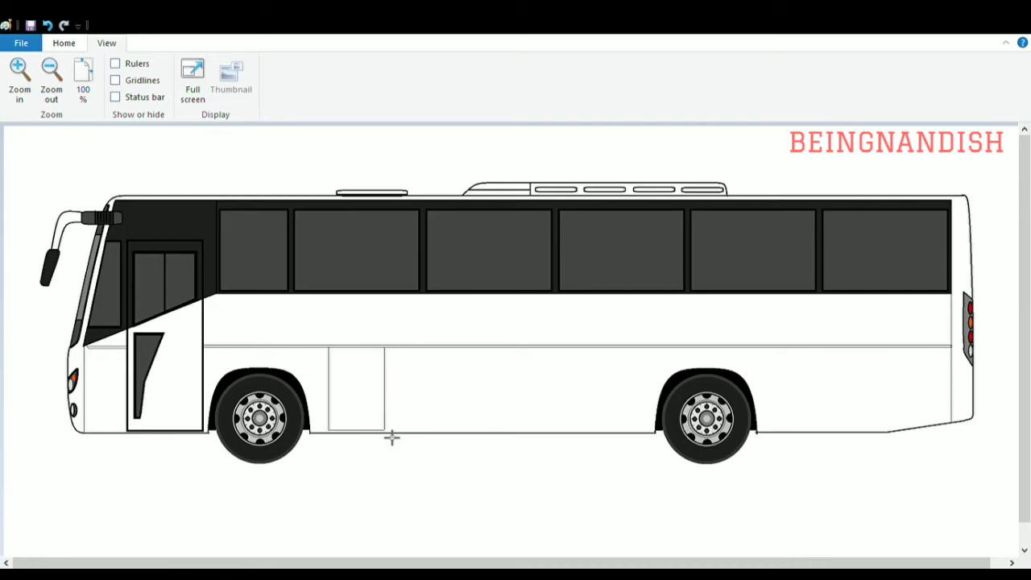
pyautogui.moveTo(392, 438); pyautogui.dragTo(392, 438)
pyautogui.click(20, 74)
pyautogui.hscroll(5, 278, 257)
pyautogui.moveTo(262, 250)
pyautogui.mouseDown()
pyautogui.moveTo(434, 422)
pyautogui.moveTo(451, 421)
pyautogui.mouseUp()
pyautogui.moveTo(461, 250)
pyautogui.mouseDown()
pyautogui.moveTo(485, 333)
pyautogui.moveTo(607, 421)
pyautogui.moveTo(652, 421)
pyautogui.mouseUp()
pyautogui.moveTo(662, 251)
pyautogui.mouseDown()
pyautogui.moveTo(757, 421)
pyautogui.moveTo(766, 420)
pyautogui.mouseUp()
pyautogui.hscroll(5, 711, 497)
pyautogui.moveTo(545, 250)
pyautogui.mouseDown()
pyautogui.moveTo(575, 301)
pyautogui.moveTo(709, 419)
pyautogui.moveTo(733, 420)
pyautogui.mouseUp()
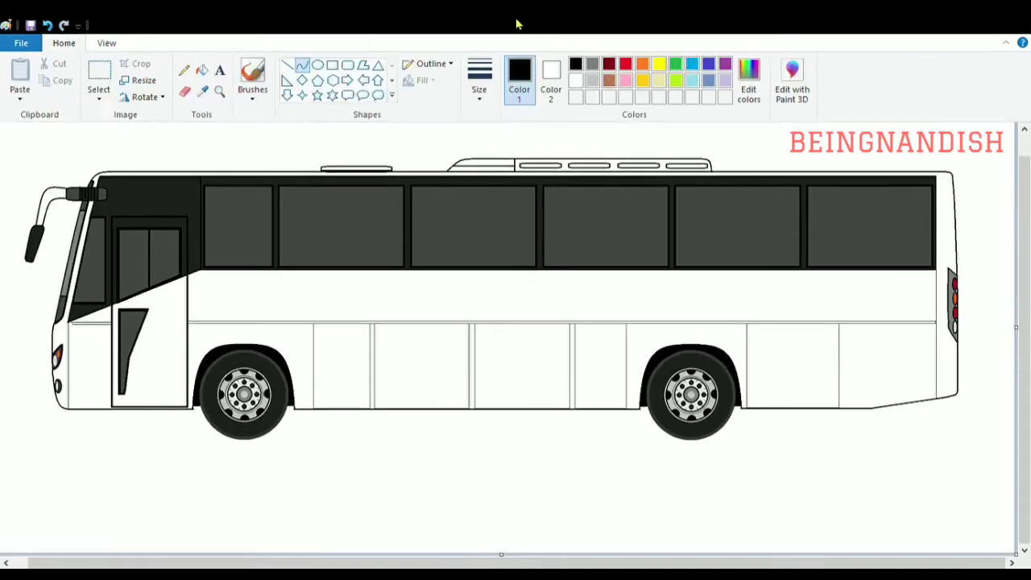
# Step: Draw a thin horizontal line from the tail lamp's upper front edge forward beneath the rear windows
pyautogui.click(107, 43)
pyautogui.click(19, 79)
pyautogui.click(64, 42)
pyautogui.scroll(-2, 902, 385)
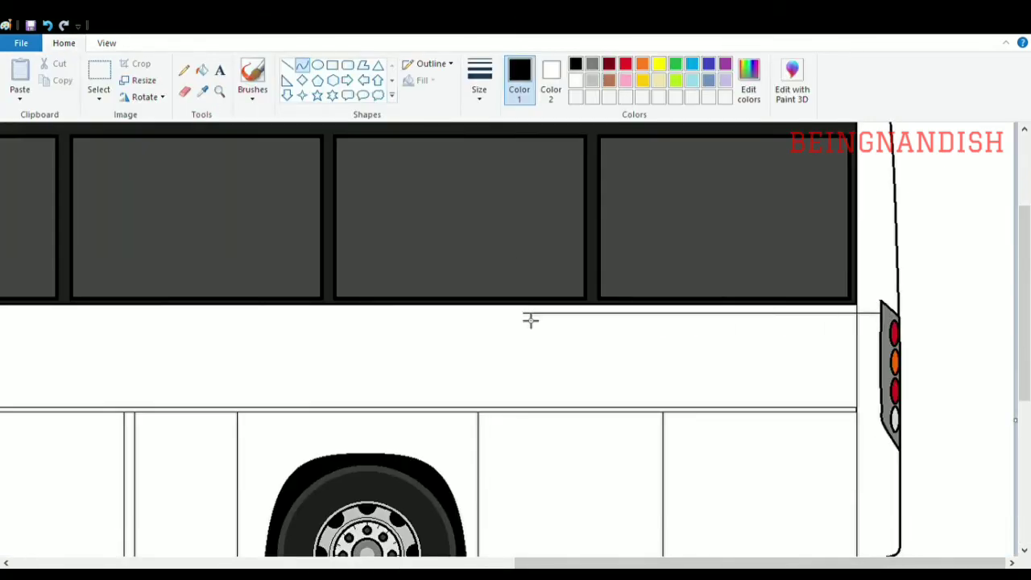
pyautogui.moveTo(531, 321); pyautogui.dragTo(888, 361)
pyautogui.click(687, 331)
pyautogui.click(831, 343)
pyautogui.click(822, 383)
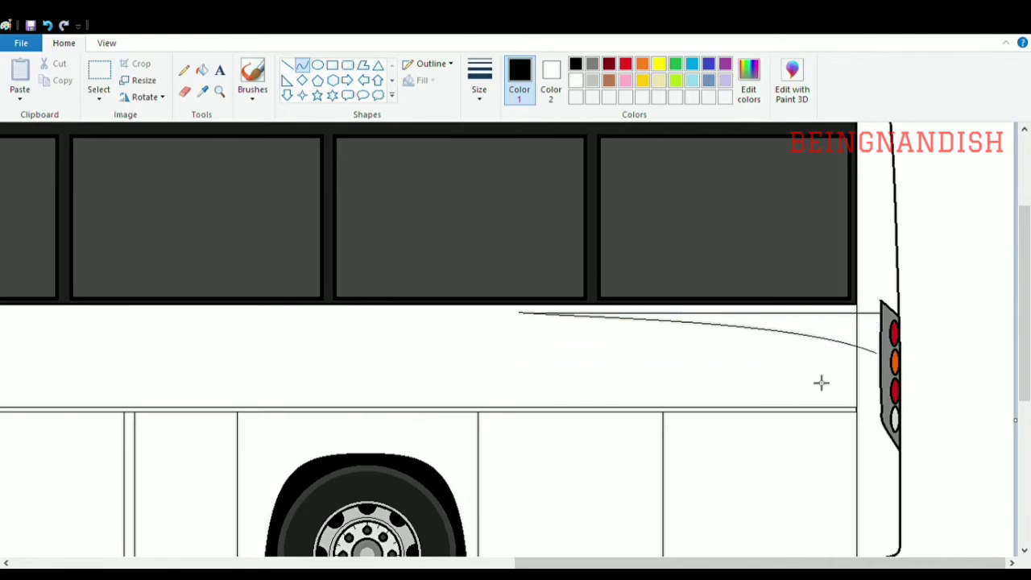
pyautogui.scroll(1, 193, 169)
pyautogui.scroll(-1, 193, 168)
pyautogui.hotkey('ctrl', 'z')
# Step: Draw a thin curve from the horizontal line's front end down to the tail lamp, and trim the overhanging tip
pyautogui.moveTo(524, 315)
pyautogui.mouseDown()
pyautogui.moveTo(641, 345)
pyautogui.moveTo(880, 366)
pyautogui.mouseUp()
pyautogui.moveTo(825, 346); pyautogui.dragTo(825, 336)
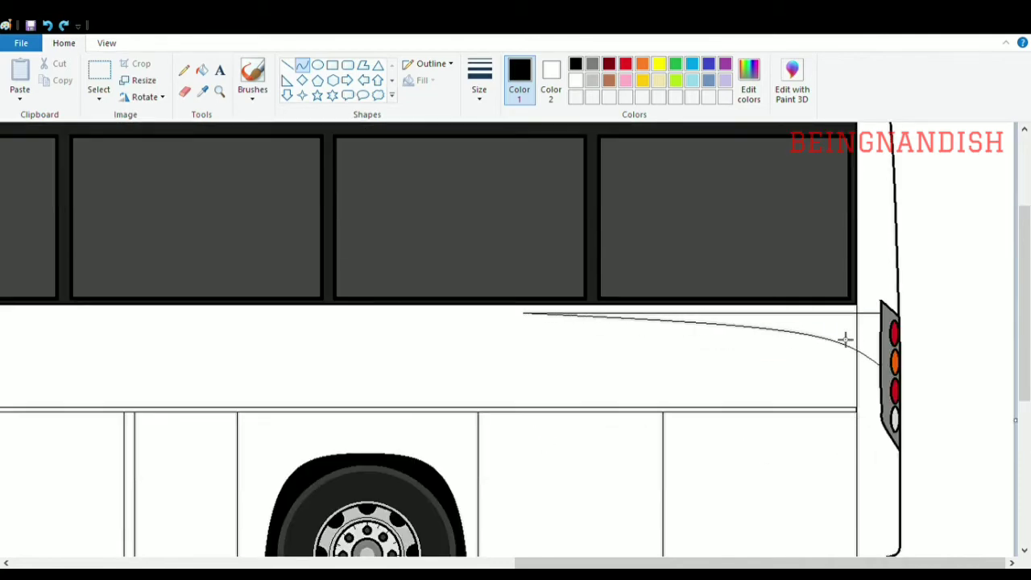
pyautogui.click(520, 315)
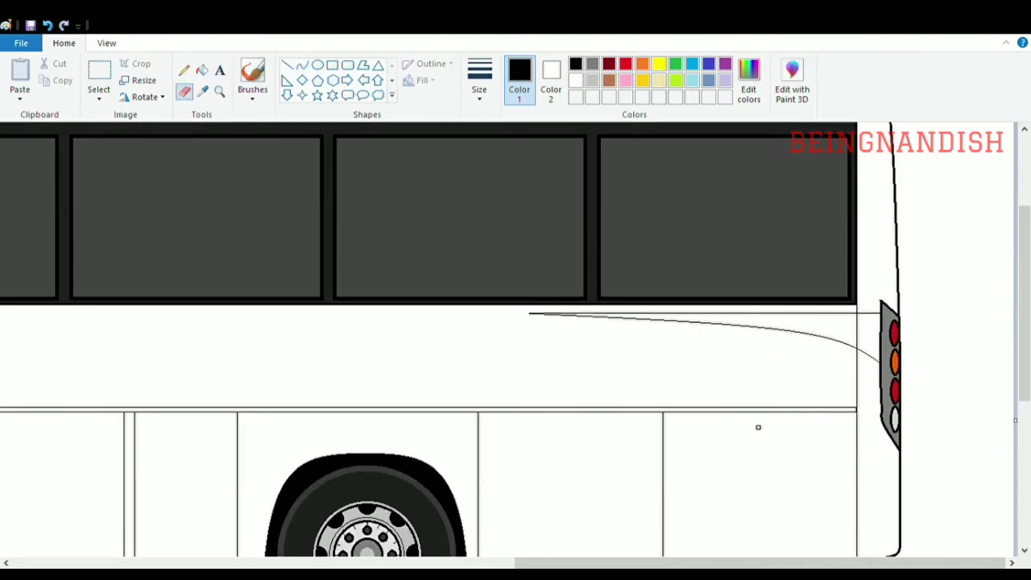
# Step: Draw a thicker curve from the lower edge behind the front wheel, arching over the rear wheel and down toward the rear
pyautogui.scroll(-3, 757, 427)
pyautogui.moveTo(845, 562); pyautogui.dragTo(626, 562)
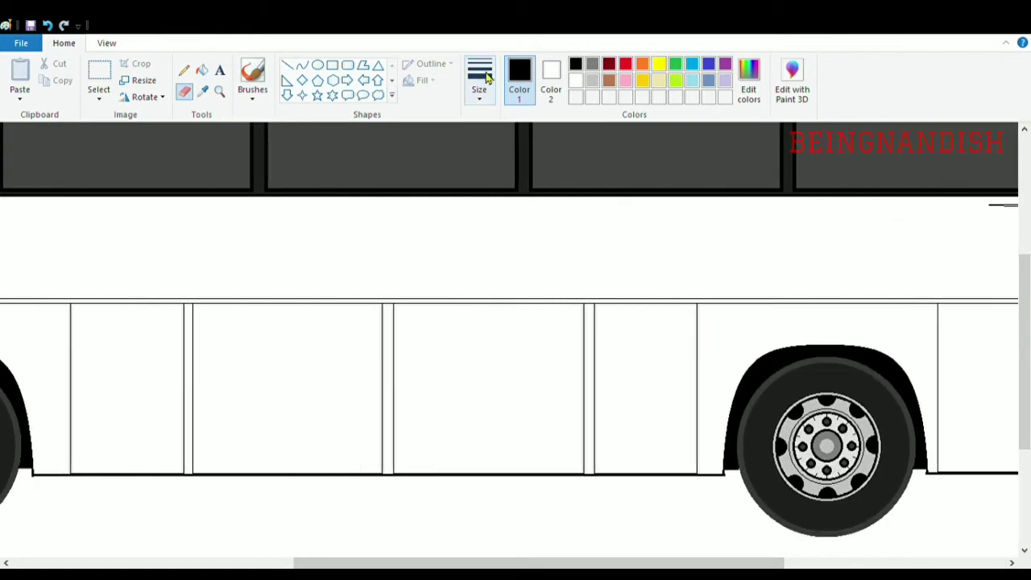
pyautogui.moveTo(154, 427); pyautogui.dragTo(426, 317)
pyautogui.hscroll(5, 493, 315)
pyautogui.moveTo(493, 316); pyautogui.dragTo(875, 419)
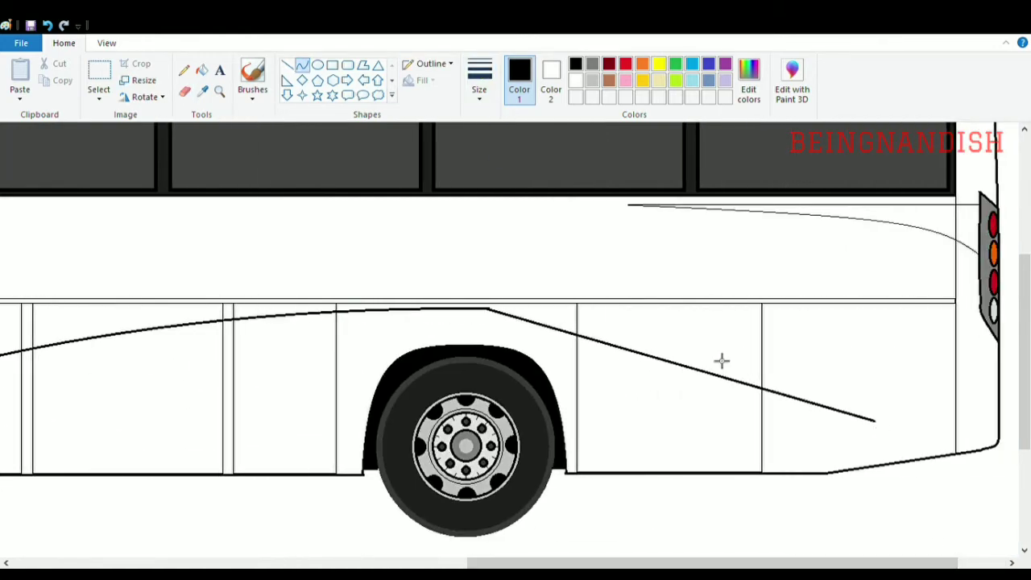
pyautogui.moveTo(720, 361); pyautogui.dragTo(778, 329)
pyautogui.click(773, 329)
# Step: Draw a second curve beneath the first, rising from the lower edge over the rear wheel to the same rear tip
pyautogui.moveTo(662, 561); pyautogui.dragTo(501, 562)
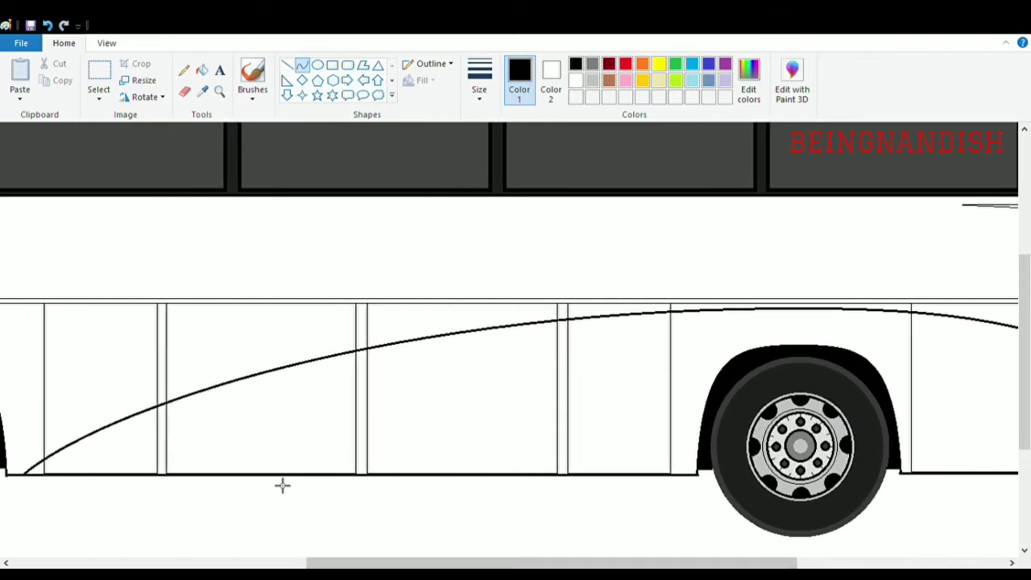
pyautogui.moveTo(318, 481)
pyautogui.mouseDown()
pyautogui.moveTo(810, 334)
pyautogui.moveTo(610, 339)
pyautogui.mouseUp()
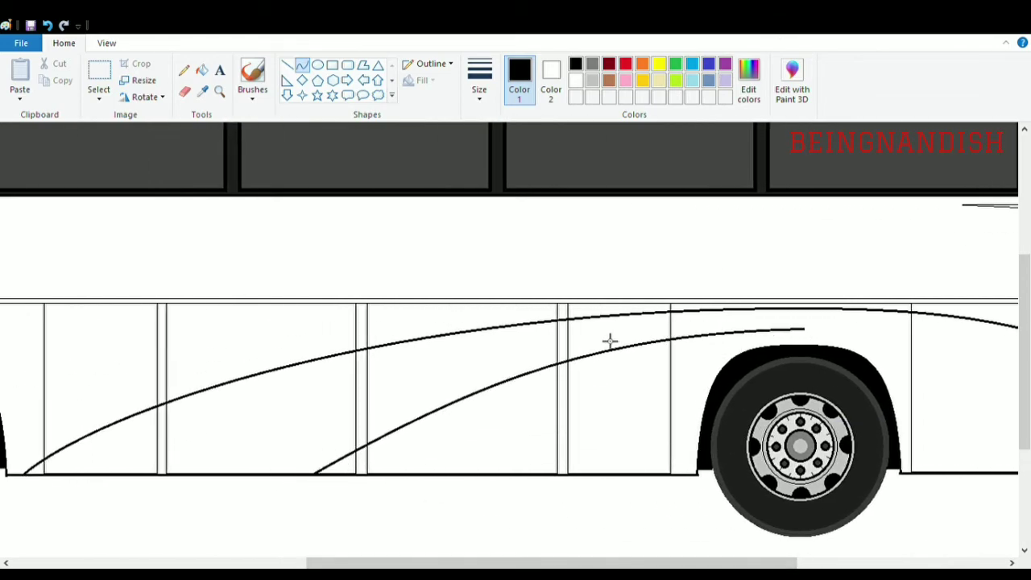
pyautogui.click(610, 339)
pyautogui.hscroll(5, 582, 531)
pyautogui.moveTo(435, 332); pyautogui.dragTo(838, 419)
pyautogui.moveTo(692, 387)
pyautogui.mouseDown()
pyautogui.moveTo(603, 340)
pyautogui.moveTo(725, 354)
pyautogui.mouseUp()
# Step: Draw two inner curves from the lower edge that meet in a point above the rear wheel
pyautogui.moveTo(515, 561); pyautogui.dragTo(324, 561)
pyautogui.moveTo(78, 473); pyautogui.dragTo(851, 317)
pyautogui.moveTo(465, 395)
pyautogui.mouseDown()
pyautogui.moveTo(375, 357)
pyautogui.moveTo(624, 319)
pyautogui.mouseUp()
pyautogui.moveTo(851, 318)
pyautogui.mouseDown()
pyautogui.moveTo(556, 347)
pyautogui.moveTo(193, 474)
pyautogui.mouseUp()
pyautogui.moveTo(522, 395)
pyautogui.mouseDown()
pyautogui.moveTo(318, 273)
pyautogui.moveTo(575, 379)
pyautogui.moveTo(633, 341)
pyautogui.moveTo(542, 345)
pyautogui.moveTo(596, 341)
pyautogui.mouseUp()
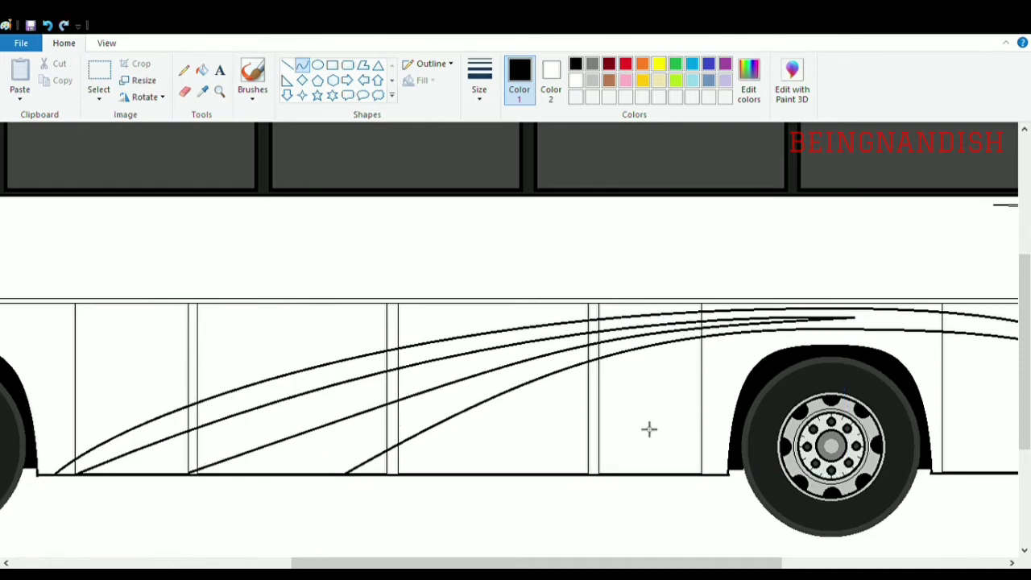
# Step: Draw a curve from the trim line ahead of the rear wheel, arching over it to the vertical line near the tail lamp
pyautogui.hscroll(6, 709, 556)
pyautogui.scroll(2, 710, 399)
pyautogui.hscroll(-1, 242, 391)
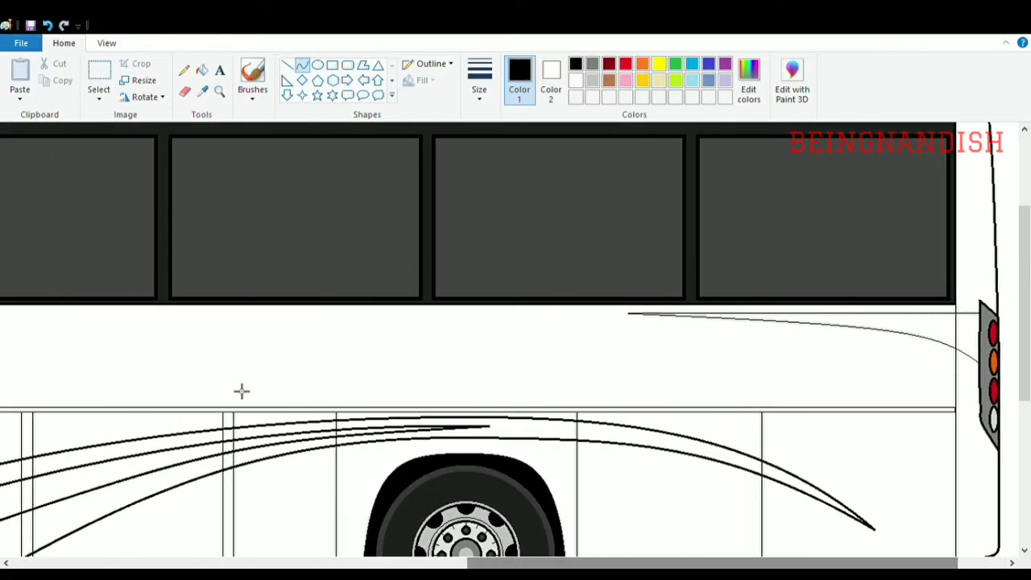
pyautogui.moveTo(179, 407); pyautogui.dragTo(719, 336)
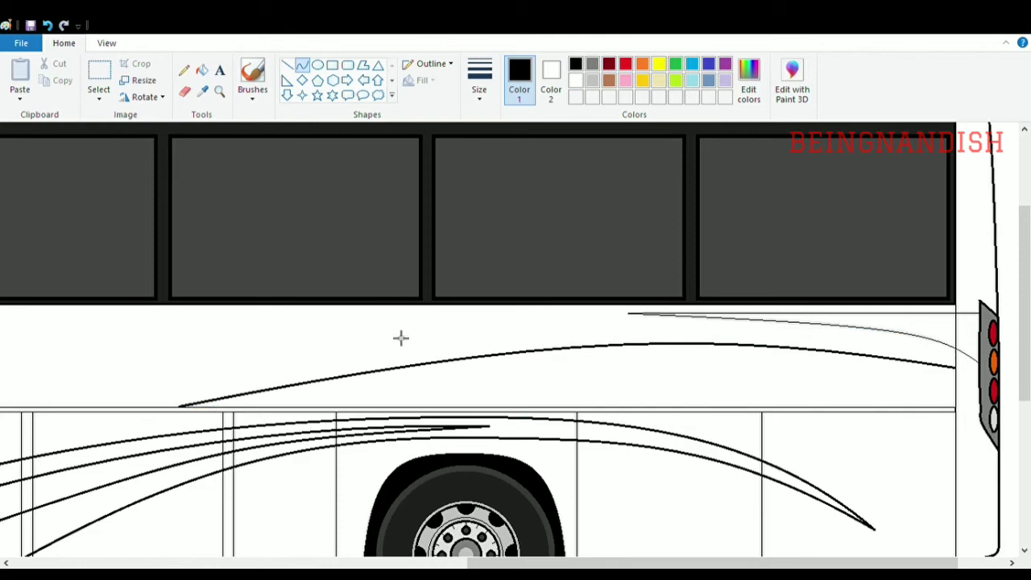
# Step: Draw a lower curve from the trim line over the rear wheel, sweeping down to the bus's bottom rear edge
pyautogui.moveTo(229, 415)
pyautogui.mouseDown()
pyautogui.moveTo(824, 405)
pyautogui.moveTo(926, 525)
pyautogui.moveTo(782, 455)
pyautogui.moveTo(742, 389)
pyautogui.moveTo(784, 352)
pyautogui.mouseUp()
pyautogui.scroll(-3, 927, 324)
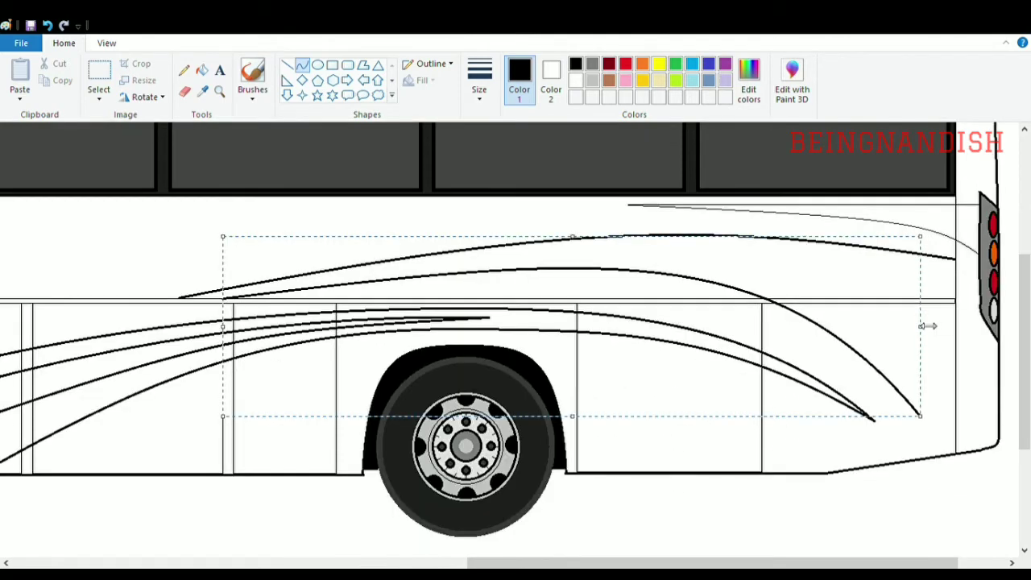
pyautogui.moveTo(922, 416); pyautogui.dragTo(942, 459)
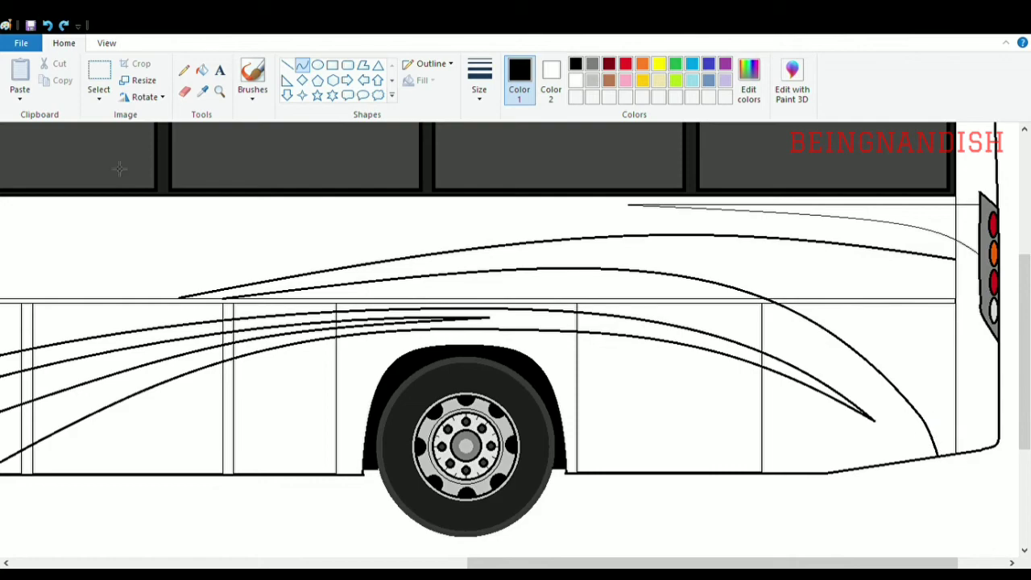
# Step: Extend the upper stripe forward with curves from its front ends down to the front wheel arch
pyautogui.moveTo(713, 563); pyautogui.dragTo(516, 563)
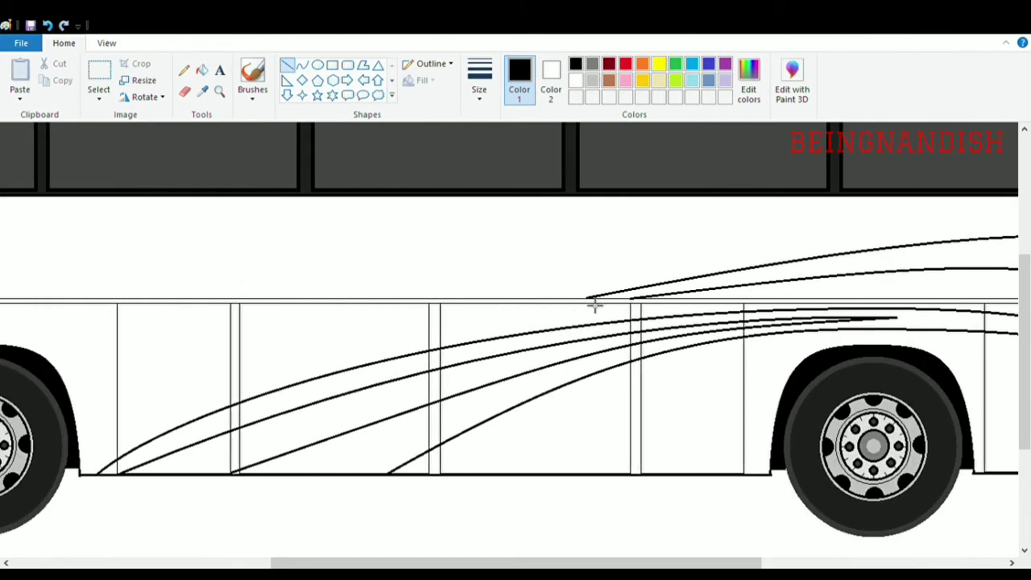
pyautogui.moveTo(593, 299)
pyautogui.mouseDown()
pyautogui.moveTo(85, 426)
pyautogui.moveTo(77, 417)
pyautogui.mouseUp()
pyautogui.click(48, 25)
pyautogui.click(302, 65)
pyautogui.moveTo(593, 299)
pyautogui.mouseDown()
pyautogui.moveTo(80, 426)
pyautogui.moveTo(362, 356)
pyautogui.moveTo(644, 305)
pyautogui.moveTo(110, 417)
pyautogui.moveTo(430, 347)
pyautogui.mouseUp()
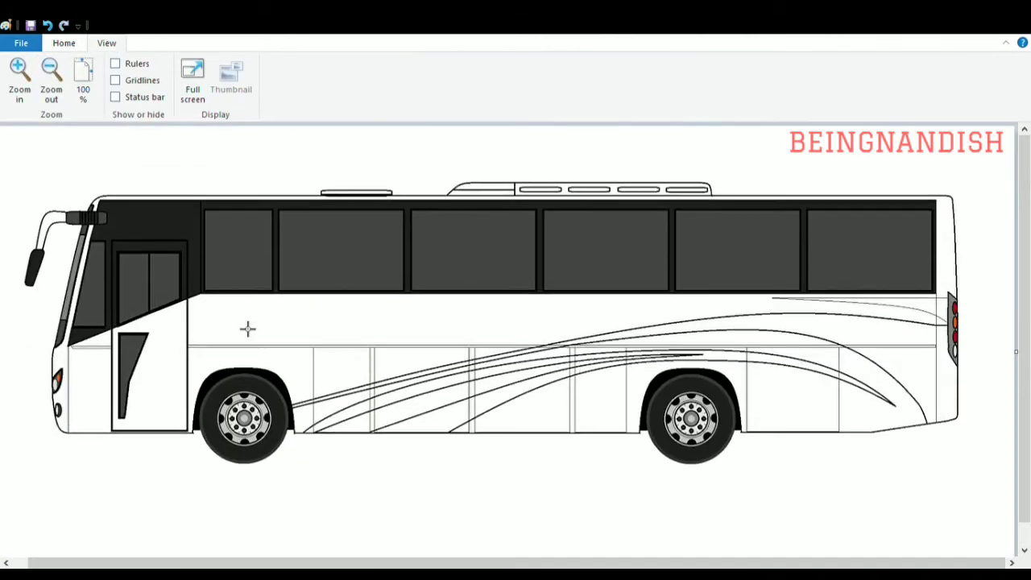
# Step: Undo the upper stripe's curves and redraw them as two long curves sweeping from the front wheel arch over the rear wheel
pyautogui.click(47, 25)
pyautogui.click(48, 25)
pyautogui.scroll(-1, 516, 339)
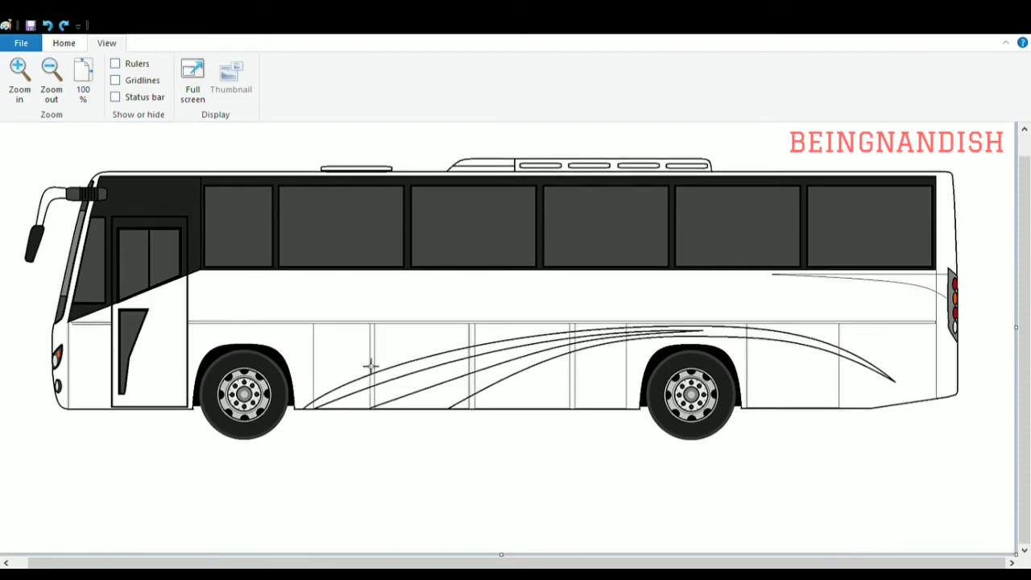
pyautogui.moveTo(288, 362); pyautogui.dragTo(837, 287)
pyautogui.moveTo(419, 320); pyautogui.dragTo(604, 281)
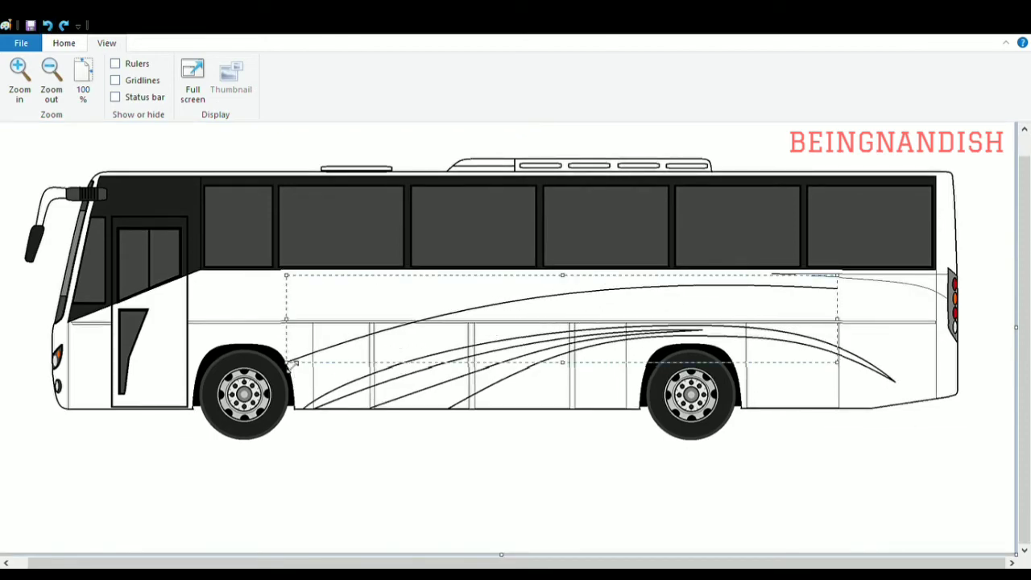
pyautogui.moveTo(298, 377)
pyautogui.mouseDown()
pyautogui.moveTo(843, 314)
pyautogui.moveTo(704, 285)
pyautogui.moveTo(769, 283)
pyautogui.mouseUp()
# Step: Extend the upper stripe's lower curve down to the bottom rear edge and its upper curve back to the tail lamp
pyautogui.click(32, 77)
pyautogui.click(63, 43)
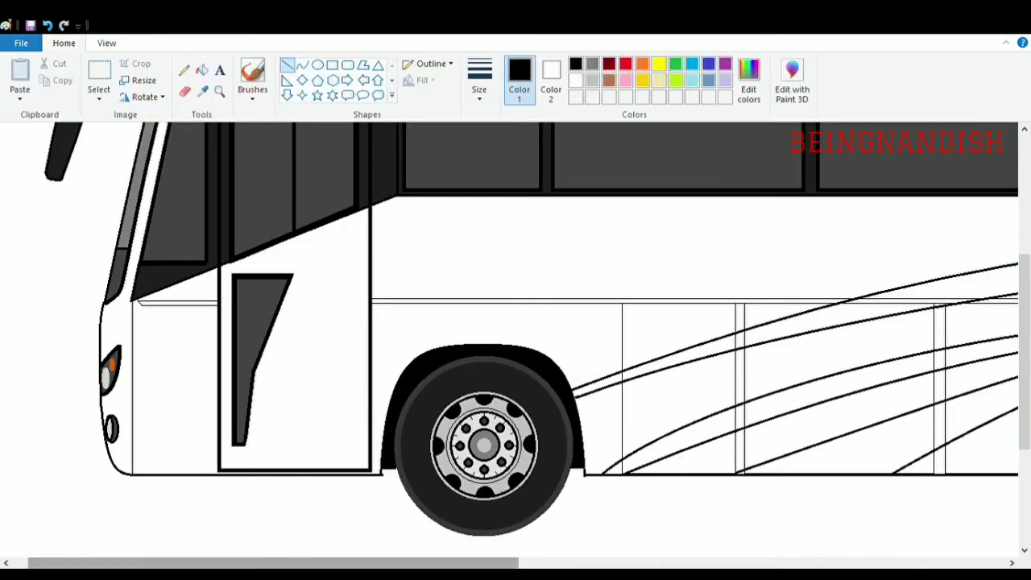
pyautogui.moveTo(273, 562); pyautogui.dragTo(760, 562)
pyautogui.moveTo(679, 292); pyautogui.dragTo(833, 465)
pyautogui.hotkey('ctrl', 'z')
pyautogui.click(301, 64)
pyautogui.moveTo(678, 292); pyautogui.dragTo(823, 448)
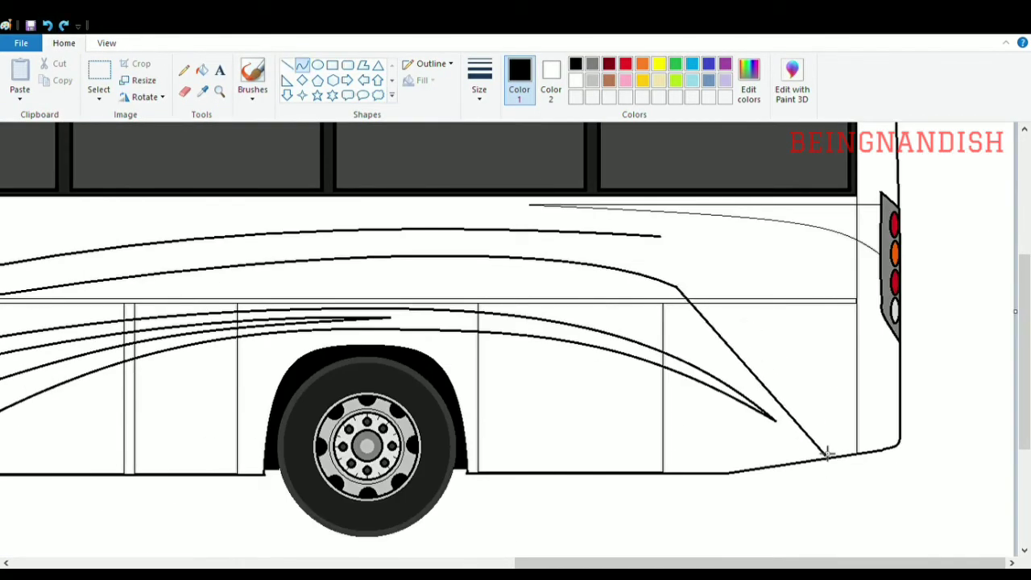
pyautogui.moveTo(785, 359); pyautogui.dragTo(805, 387)
pyautogui.click(756, 272)
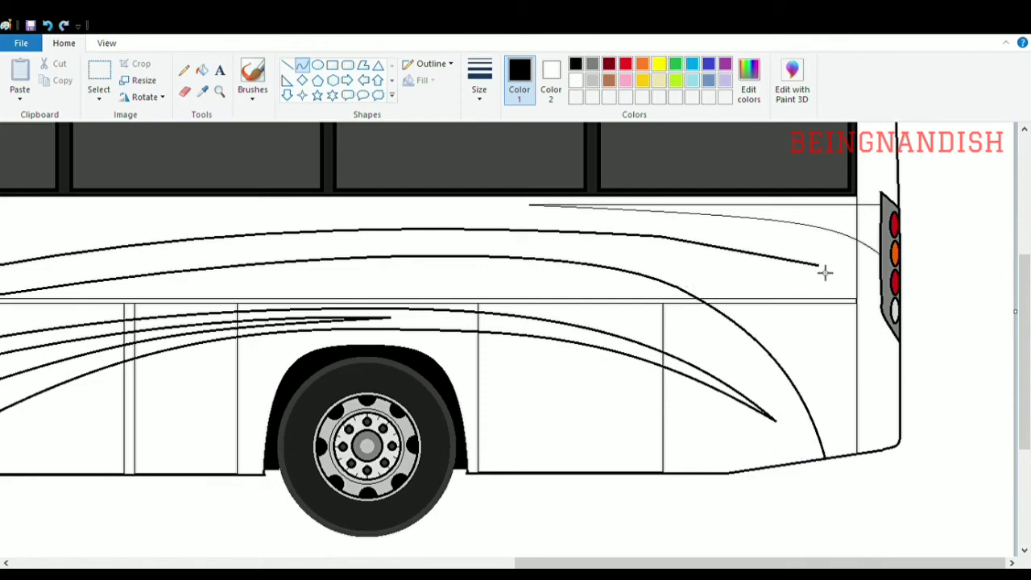
pyautogui.moveTo(824, 272)
pyautogui.mouseDown()
pyautogui.moveTo(878, 269)
pyautogui.moveTo(823, 257)
pyautogui.moveTo(837, 246)
pyautogui.mouseUp()
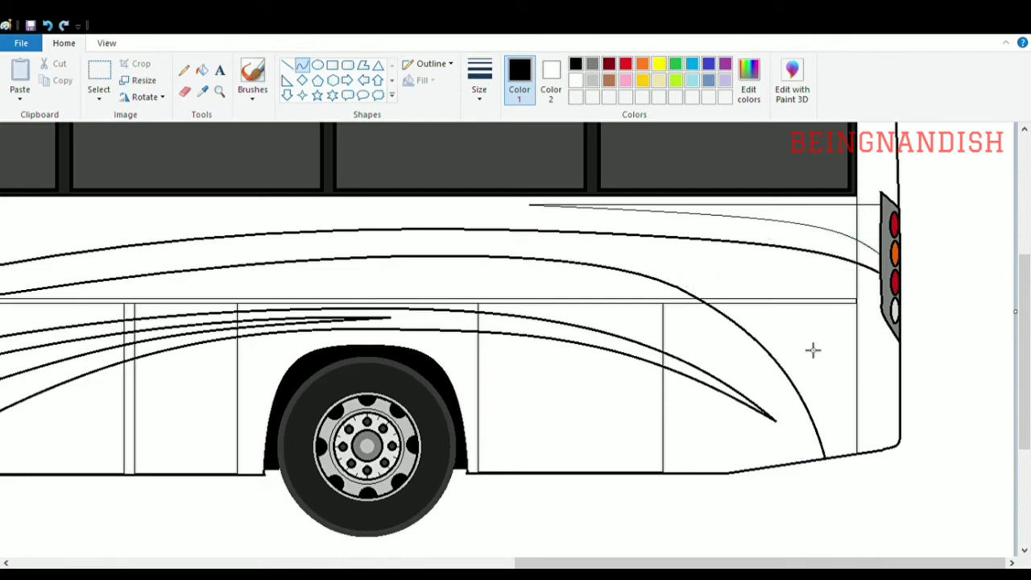
# Step: Draw two curves from the front panel line across the door to the wheel arch, and two more sweeping down to the bottom front edge
pyautogui.moveTo(683, 560); pyautogui.dragTo(197, 521)
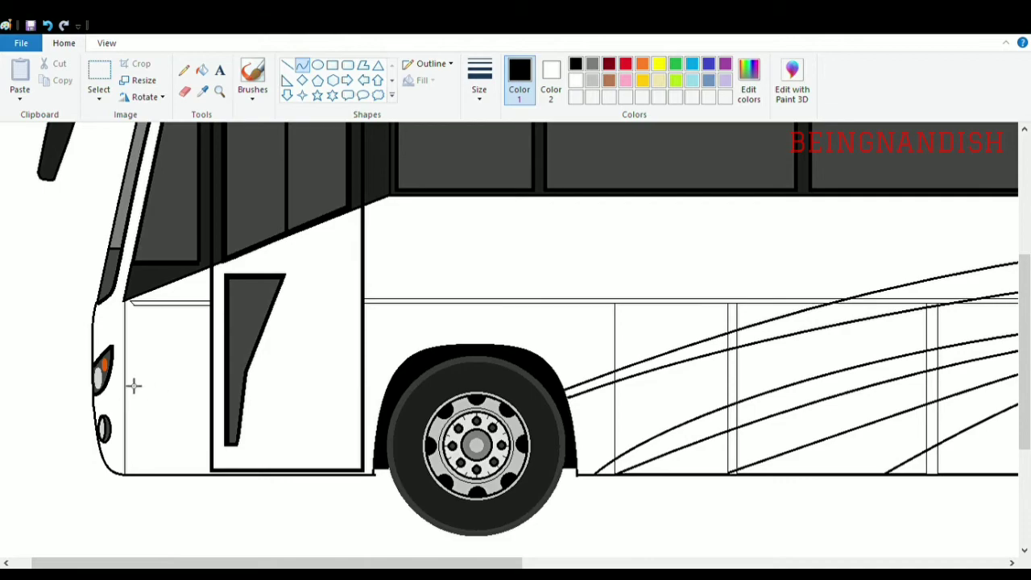
pyautogui.moveTo(125, 379); pyautogui.dragTo(379, 419)
pyautogui.moveTo(241, 420); pyautogui.dragTo(242, 439)
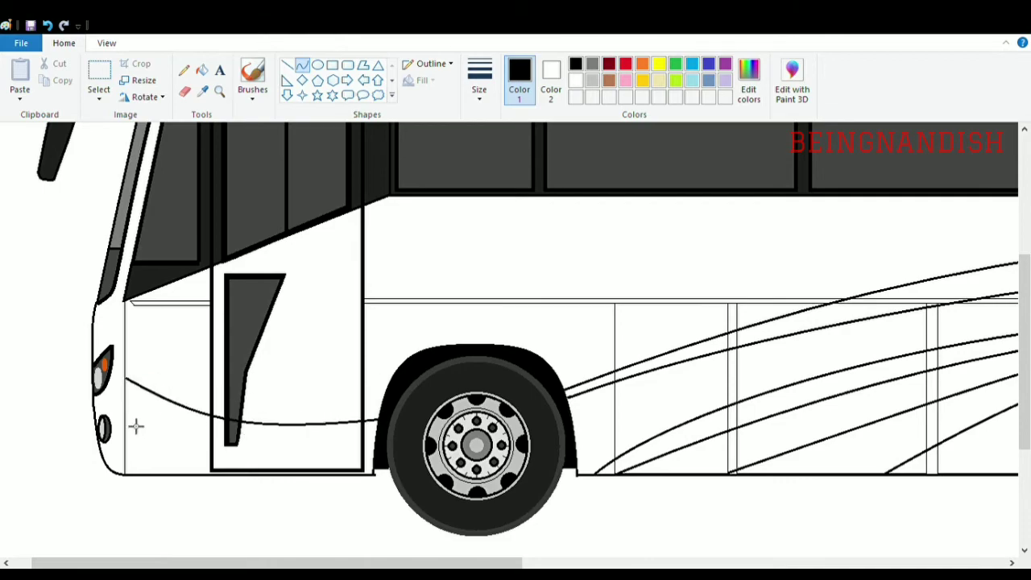
pyautogui.moveTo(123, 416); pyautogui.dragTo(379, 422)
pyautogui.moveTo(274, 426)
pyautogui.mouseDown()
pyautogui.moveTo(288, 442)
pyautogui.moveTo(260, 453)
pyautogui.moveTo(304, 456)
pyautogui.mouseUp()
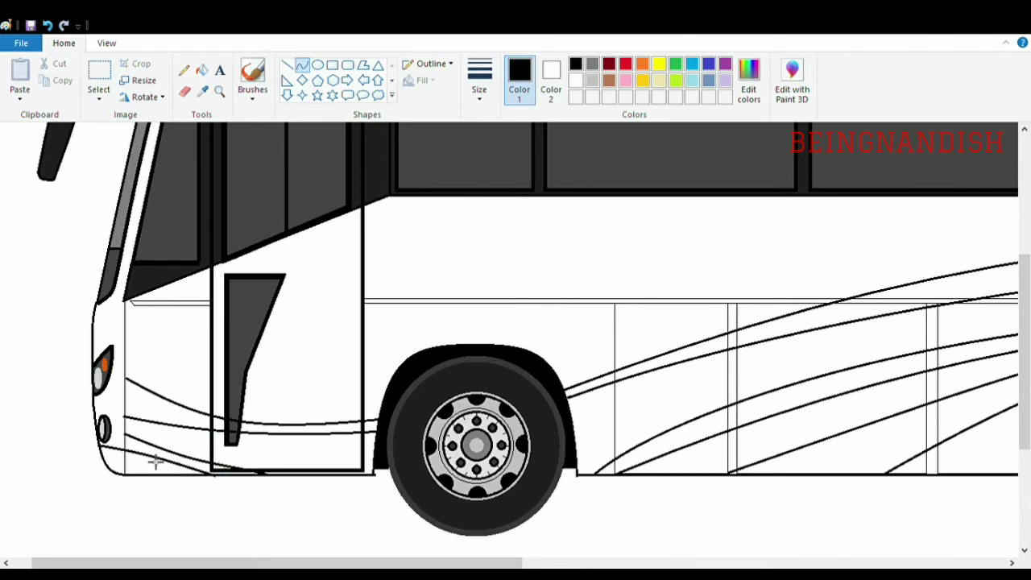
pyautogui.moveTo(155, 461)
pyautogui.mouseDown()
pyautogui.moveTo(161, 451)
pyautogui.moveTo(158, 462)
pyautogui.mouseUp()
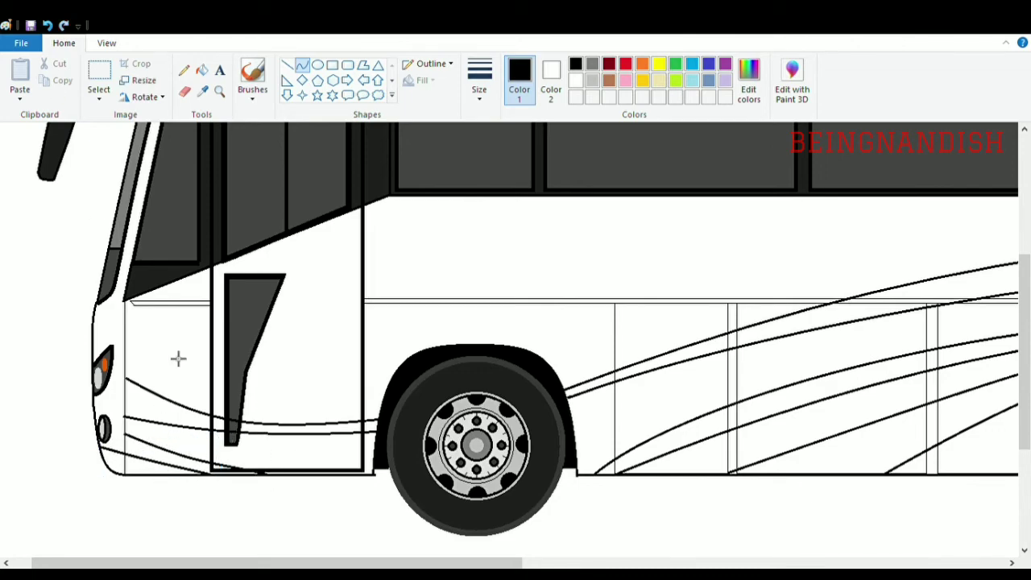
# Step: Erase the stripe lines crossing the door's narrow dark panel and refill the erased gaps with dark grey
pyautogui.click(107, 42)
pyautogui.click(19, 87)
pyautogui.click(64, 43)
pyautogui.click(106, 43)
pyautogui.click(18, 87)
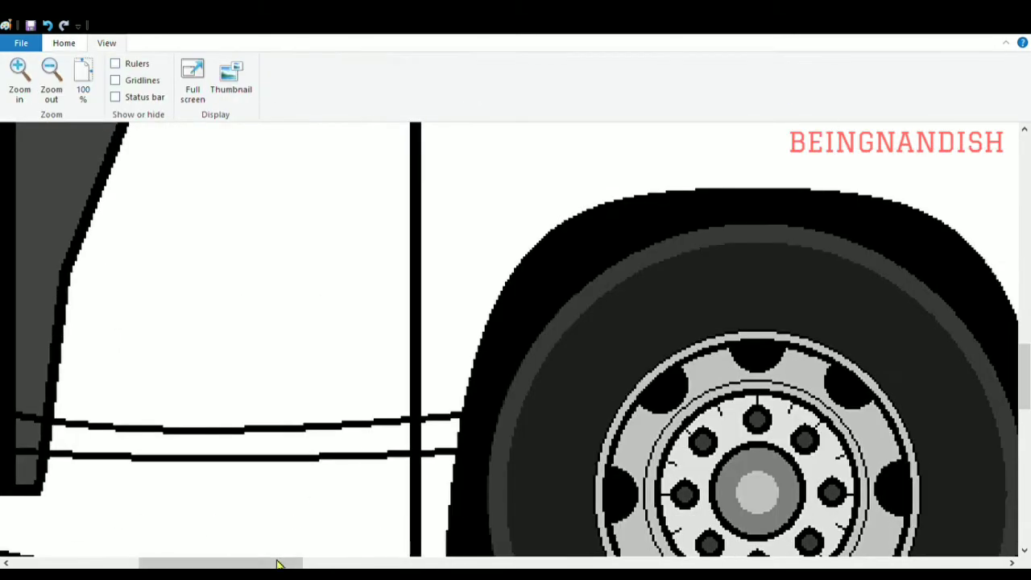
pyautogui.moveTo(277, 562); pyautogui.dragTo(233, 561)
pyautogui.click(64, 43)
pyautogui.click(184, 91)
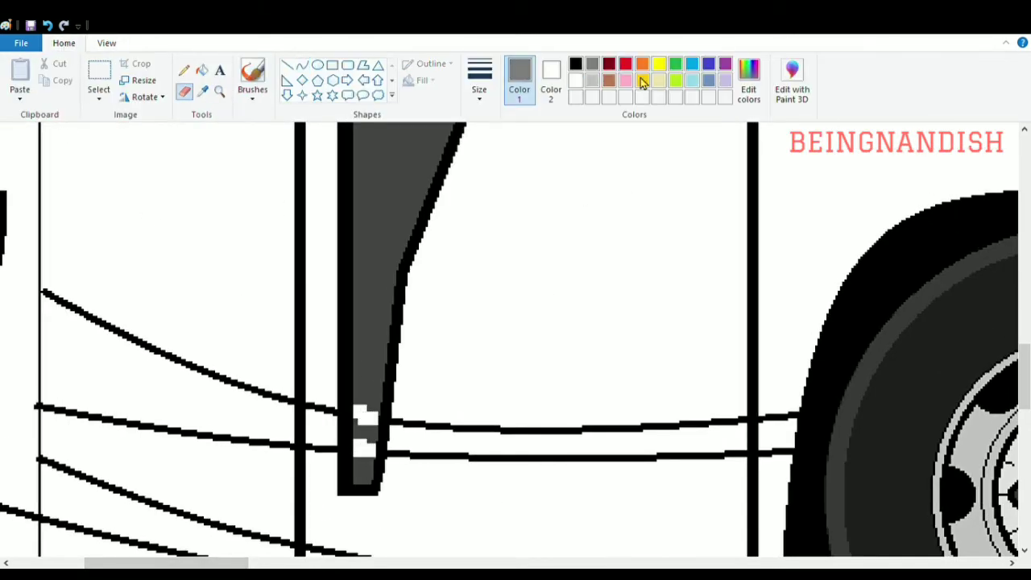
pyautogui.click(201, 71)
pyautogui.click(364, 416)
pyautogui.click(364, 448)
# Step: Fill the pointed stripe at the tail lamp and the outer bands of the lower stripe with slate blue
pyautogui.click(107, 42)
pyautogui.click(51, 87)
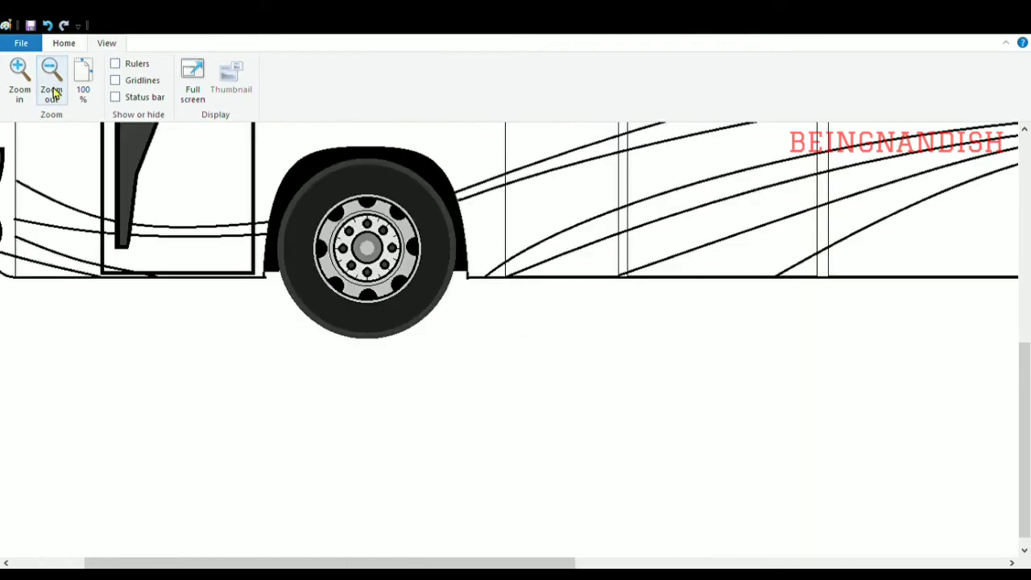
pyautogui.click(50, 87)
pyautogui.hotkey('ctrl', 'pageup')
pyautogui.hscroll(5, 322, 561)
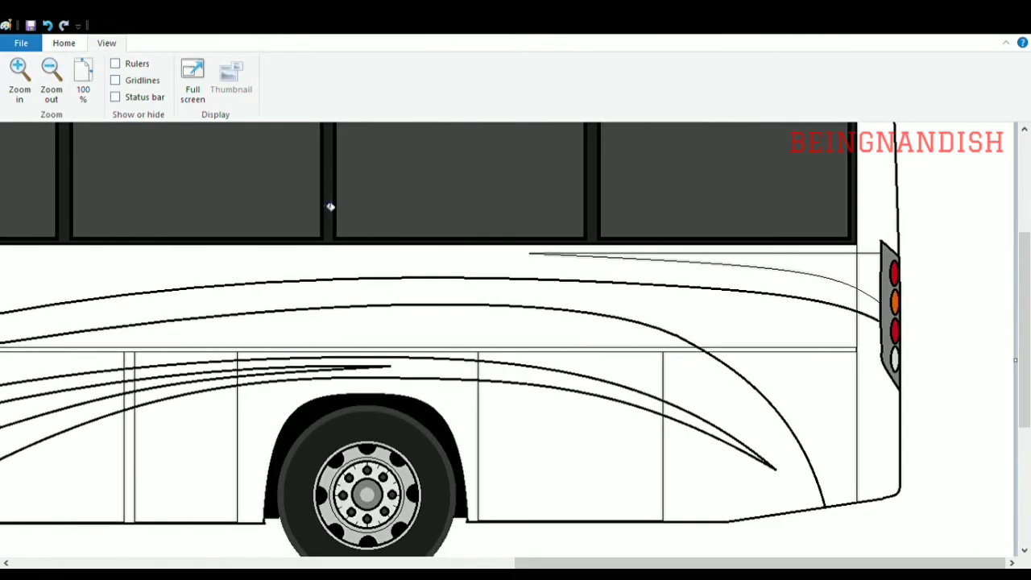
pyautogui.click(63, 43)
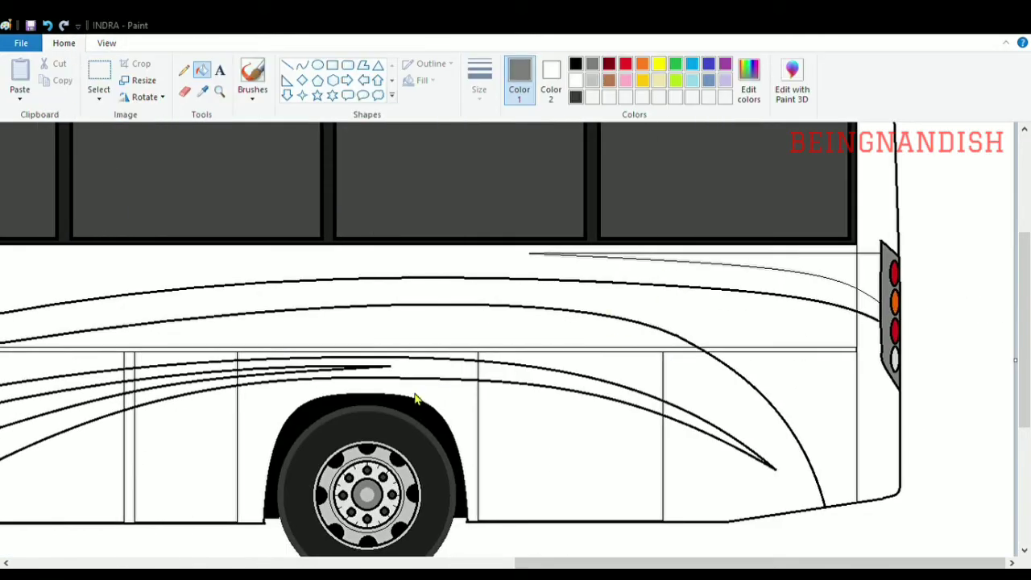
pyautogui.click(805, 265)
pyautogui.click(592, 405)
pyautogui.click(689, 419)
pyautogui.click(186, 375)
pyautogui.click(56, 419)
pyautogui.click(129, 377)
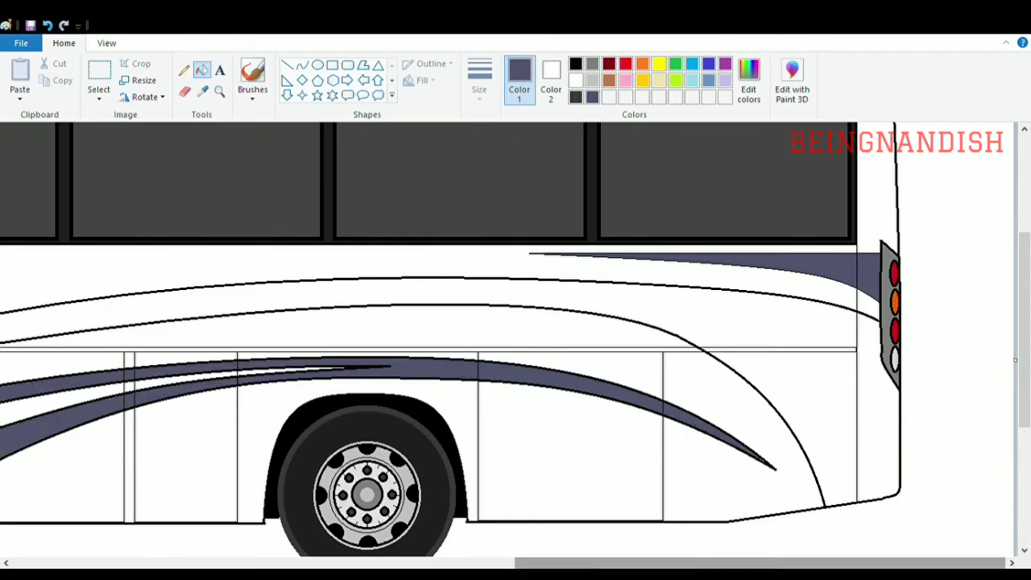
# Step: Fill the small stripe at the bus's bottom front corner with the same slate blue
pyautogui.hscroll(-6, 317, 423)
pyautogui.hscroll(-6, 319, 528)
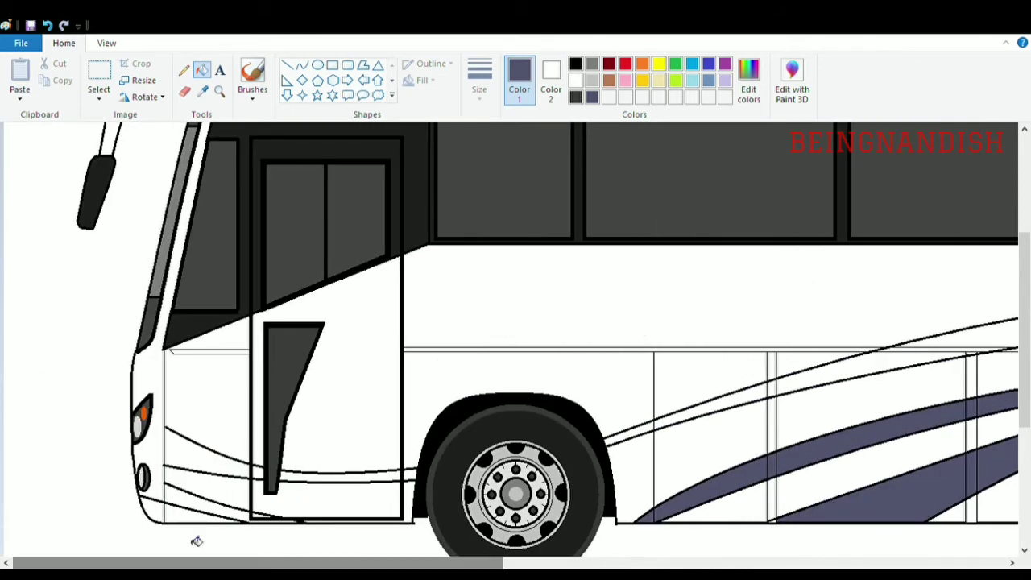
pyautogui.click(234, 512)
# Step: Fill the upper stripe from tail to front wheel arch and the inner band of the lower stripe with dark brown
pyautogui.hscroll(10, 306, 528)
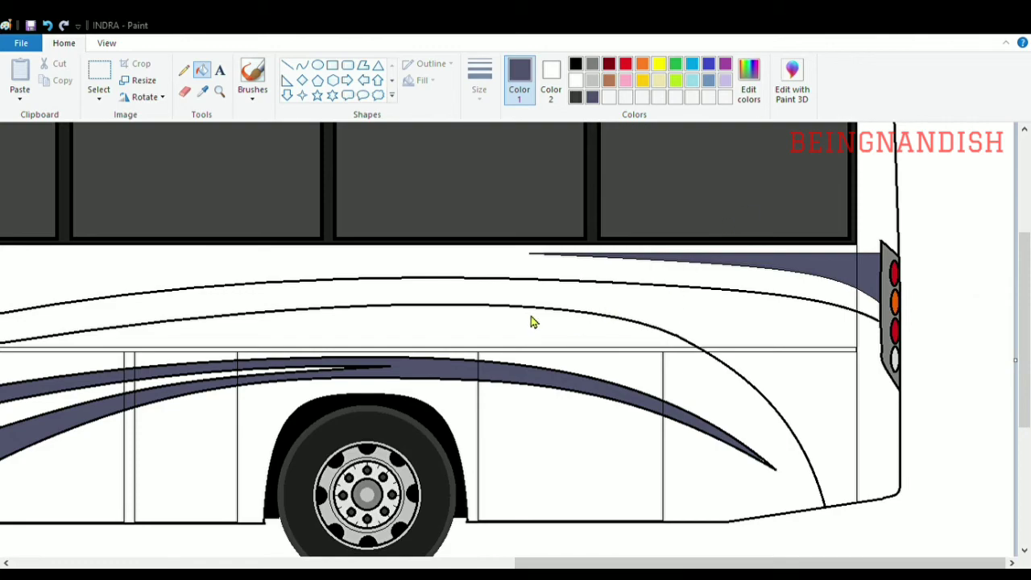
pyautogui.click(865, 343)
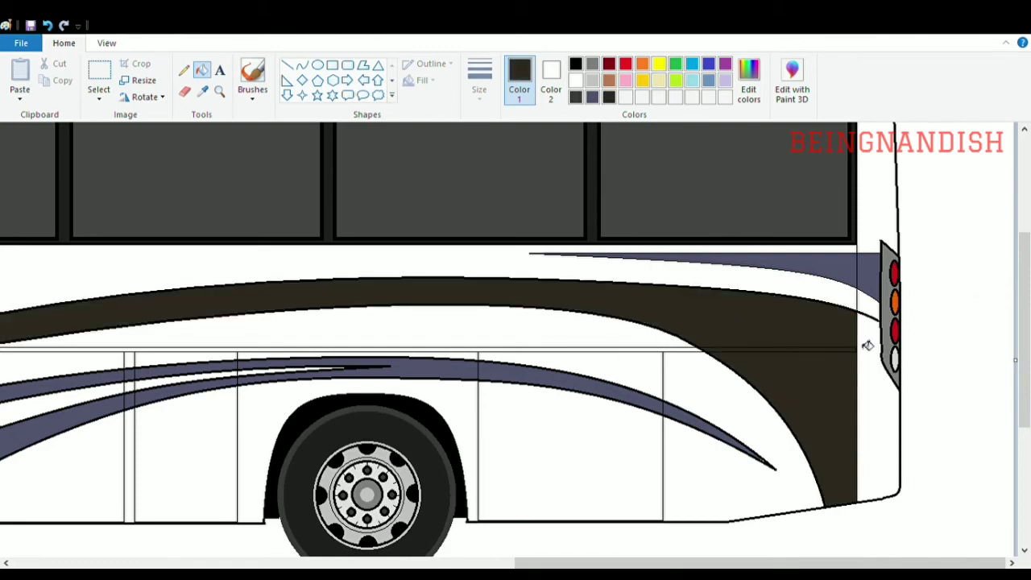
pyautogui.hscroll(-4, 725, 362)
pyautogui.click(570, 372)
pyautogui.click(71, 467)
pyautogui.hscroll(-4, 363, 525)
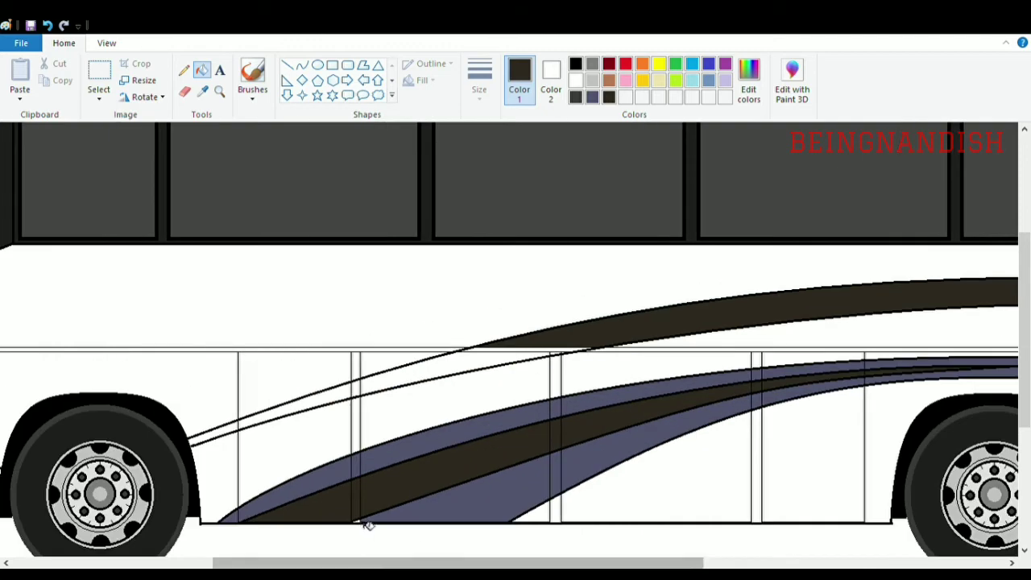
pyautogui.click(509, 357)
pyautogui.click(342, 400)
# Step: Fill the front stripe running from the front panel across the door with dark brown
pyautogui.hscroll(-5, 342, 401)
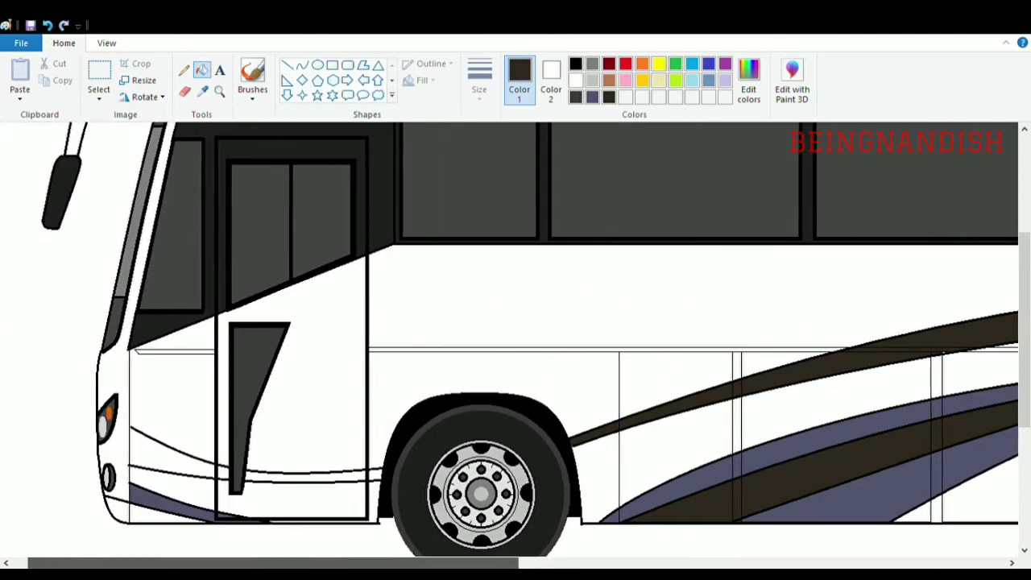
pyautogui.click(206, 451)
pyautogui.click(289, 479)
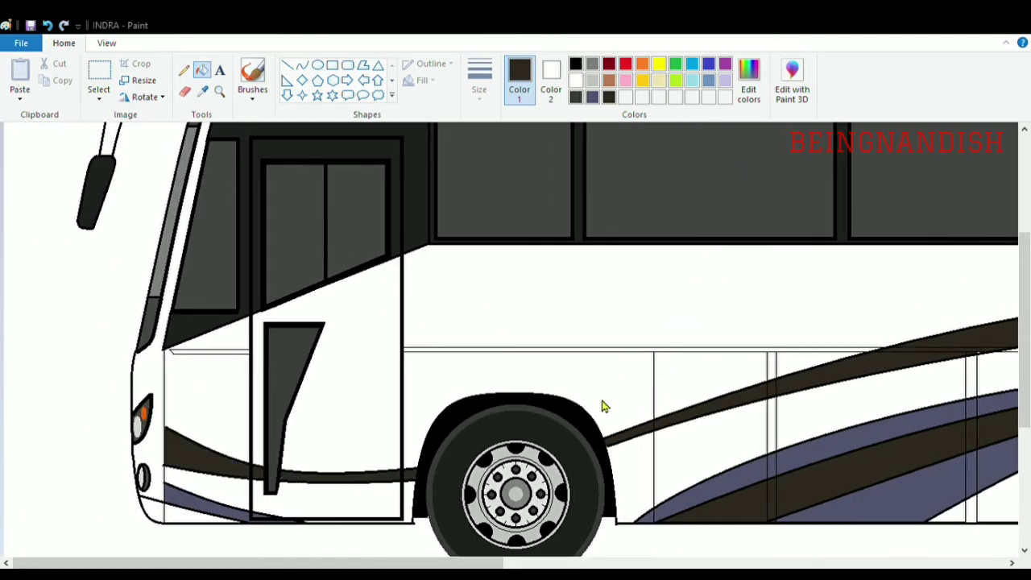
# Step: Recolour the front stripe across the door and the whole upper stripe back to the tail in near-black
pyautogui.click(190, 509)
pyautogui.click(207, 454)
pyautogui.click(338, 476)
pyautogui.hscroll(5, 430, 416)
pyautogui.click(233, 410)
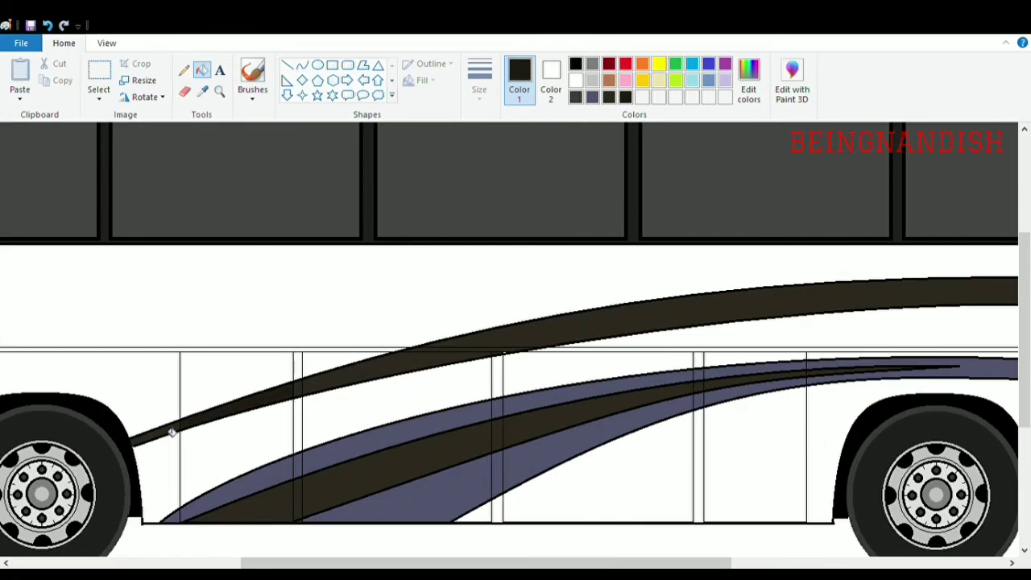
pyautogui.click(168, 433)
pyautogui.click(460, 361)
pyautogui.click(475, 343)
pyautogui.hscroll(7, 521, 550)
pyautogui.click(832, 385)
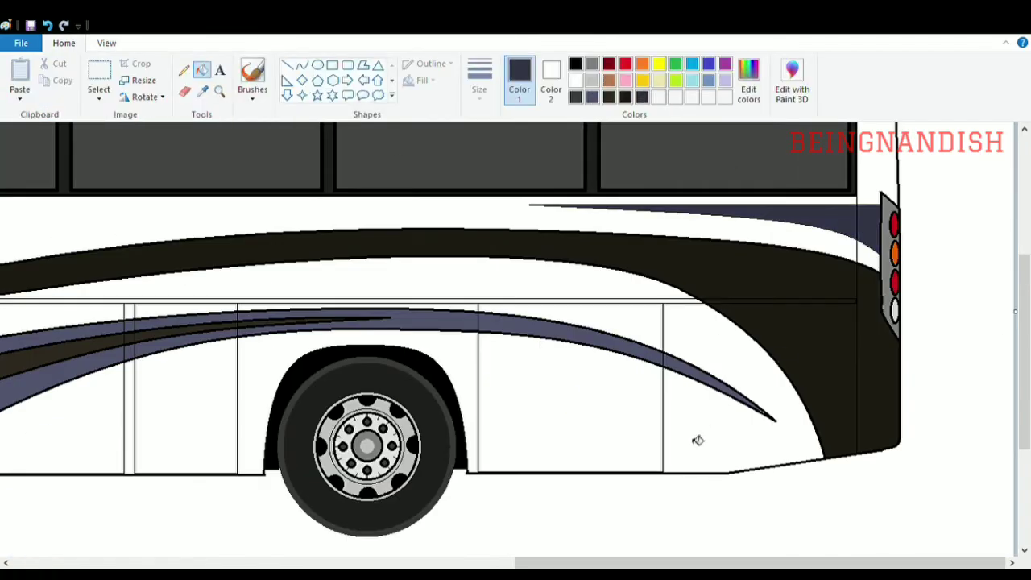
# Step: Recolour the outer bands of the lower stripe dark navy, including the narrow sections between the luggage panel lines
pyautogui.click(580, 403)
pyautogui.hotkey('ctrl', 'z')
pyautogui.click(543, 336)
pyautogui.hscroll(-5, 442, 430)
pyautogui.click(516, 378)
pyautogui.click(306, 395)
pyautogui.click(188, 427)
pyautogui.click(409, 360)
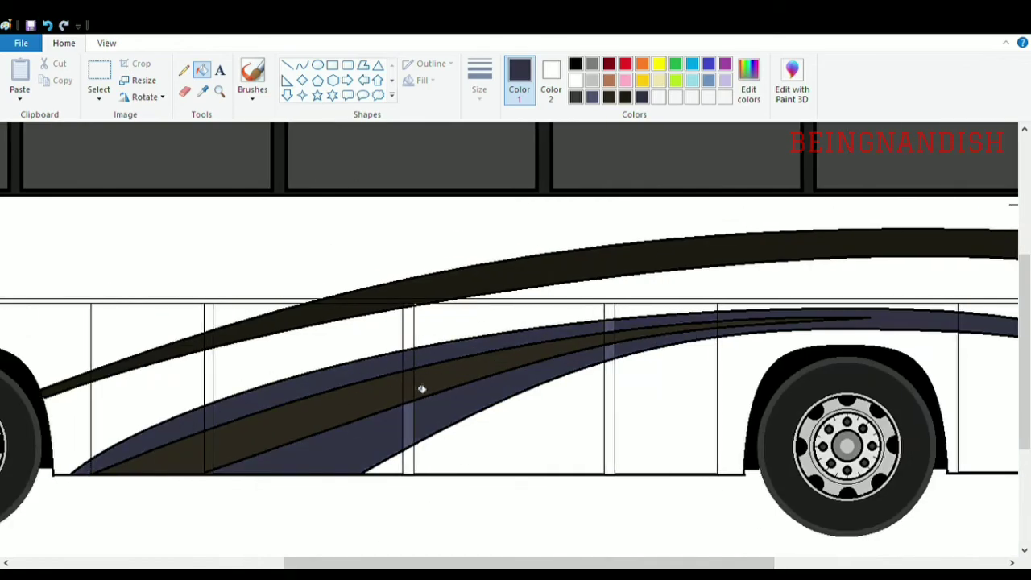
pyautogui.click(408, 424)
pyautogui.click(610, 326)
# Step: Draw a black circle around the rear wheel's hub and fill the ring around the hub with black
pyautogui.hscroll(-5, 515, 362)
pyautogui.scroll(3, 515, 338)
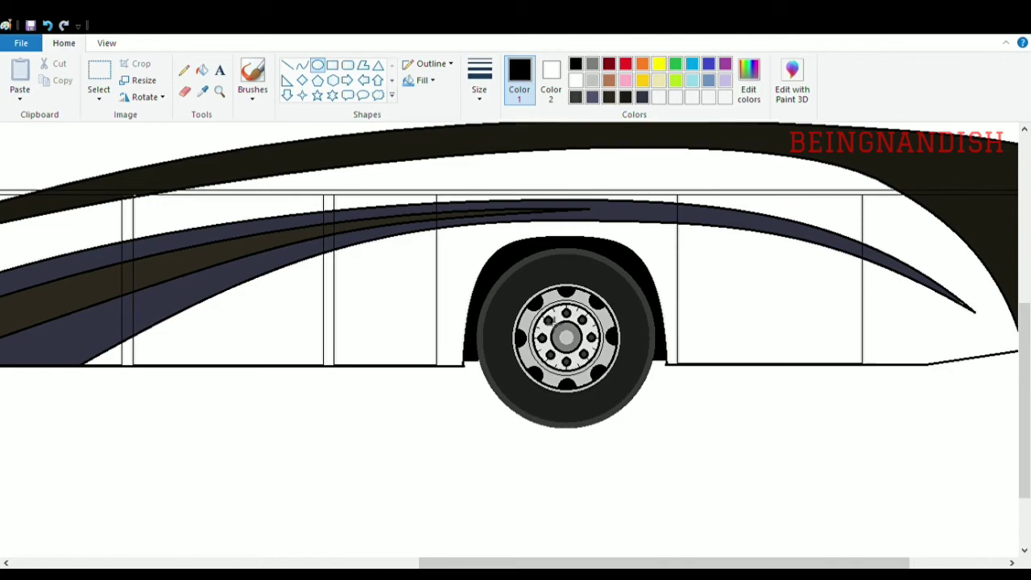
pyautogui.moveTo(549, 320); pyautogui.dragTo(579, 344)
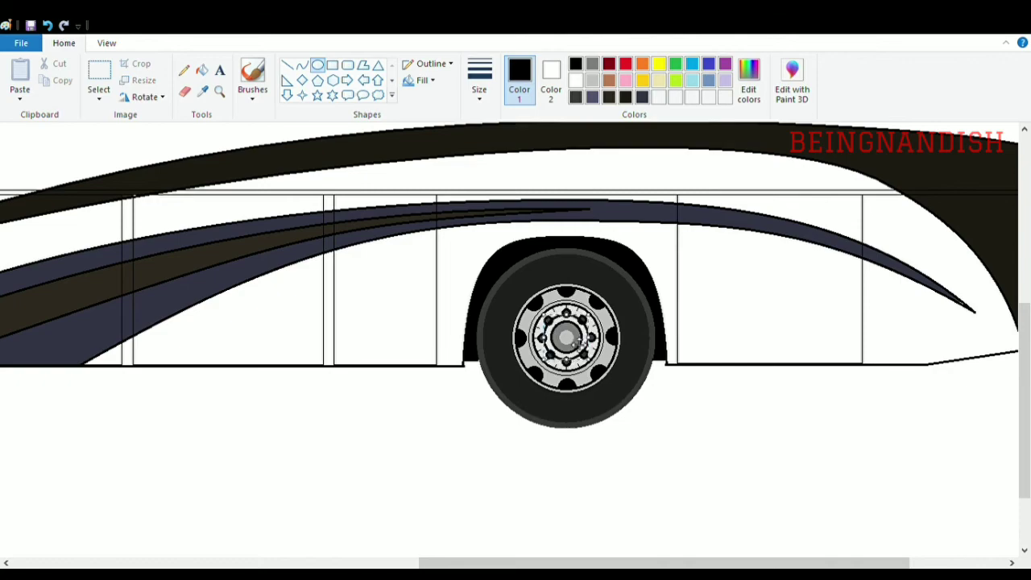
pyautogui.click(202, 70)
pyautogui.click(580, 322)
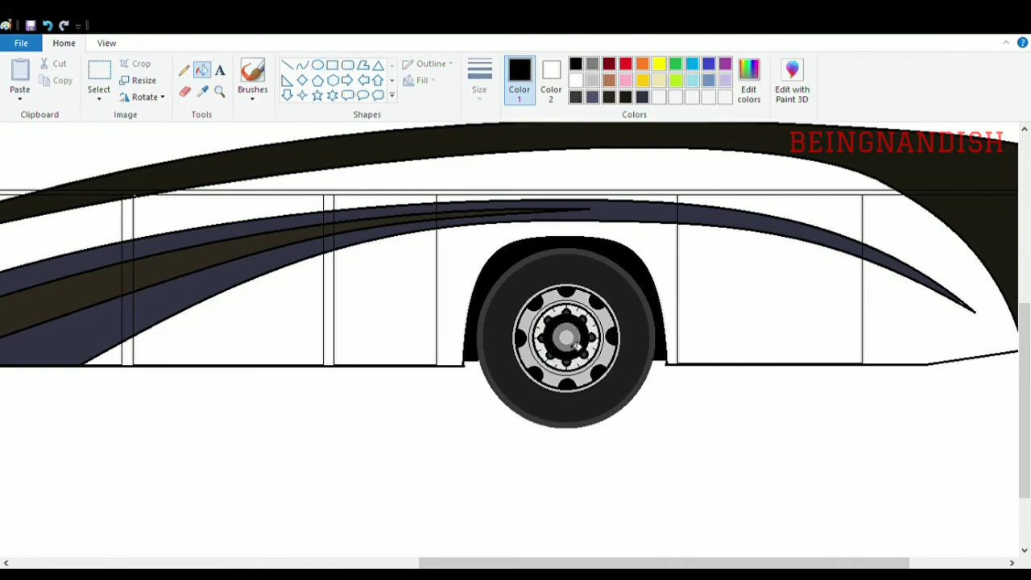
# Step: Fill the bus's white body areas and luggage panels around the stripes with pale blue
pyautogui.click(106, 43)
pyautogui.click(62, 80)
pyautogui.click(63, 43)
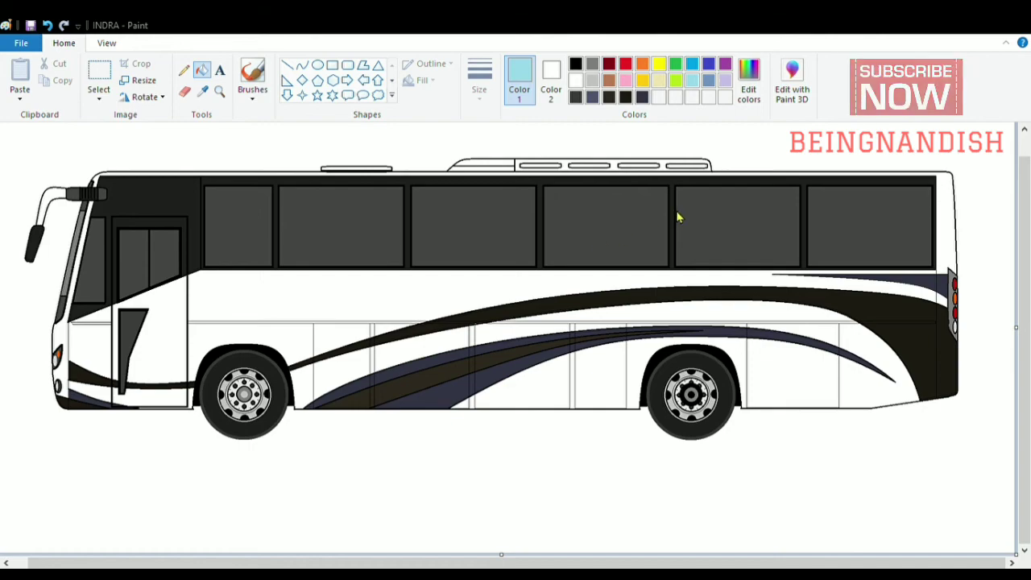
pyautogui.click(467, 287)
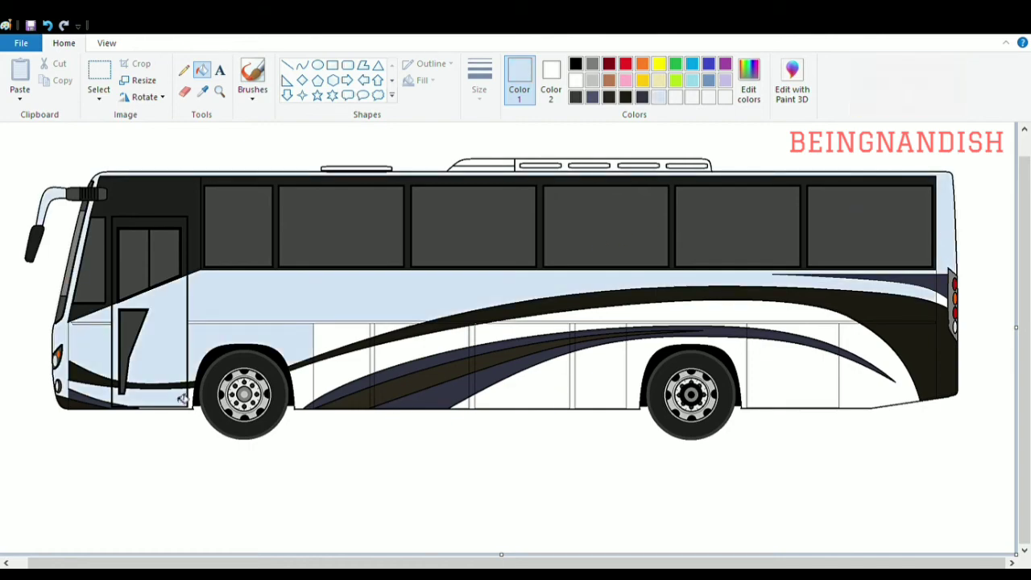
pyautogui.click(503, 331)
pyautogui.click(524, 394)
pyautogui.click(789, 374)
pyautogui.click(866, 387)
pyautogui.click(749, 312)
pyautogui.click(742, 368)
pyautogui.click(601, 374)
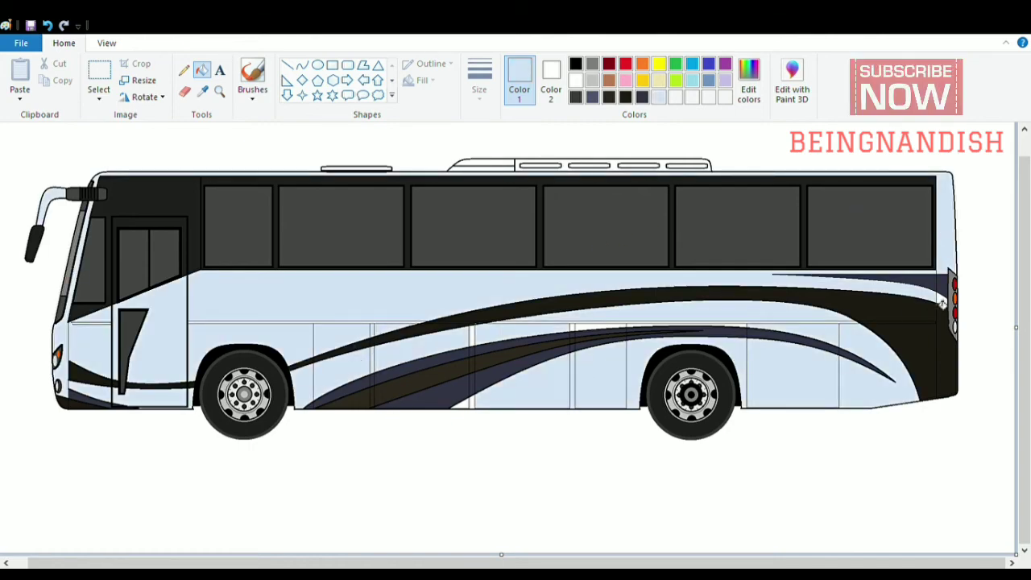
# Step: Fill the thin trim strip behind the door above the front wheel with pale blue
pyautogui.click(106, 43)
pyautogui.click(23, 101)
pyautogui.moveTo(331, 562)
pyautogui.mouseDown()
pyautogui.moveTo(531, 562)
pyautogui.moveTo(316, 563)
pyautogui.mouseUp()
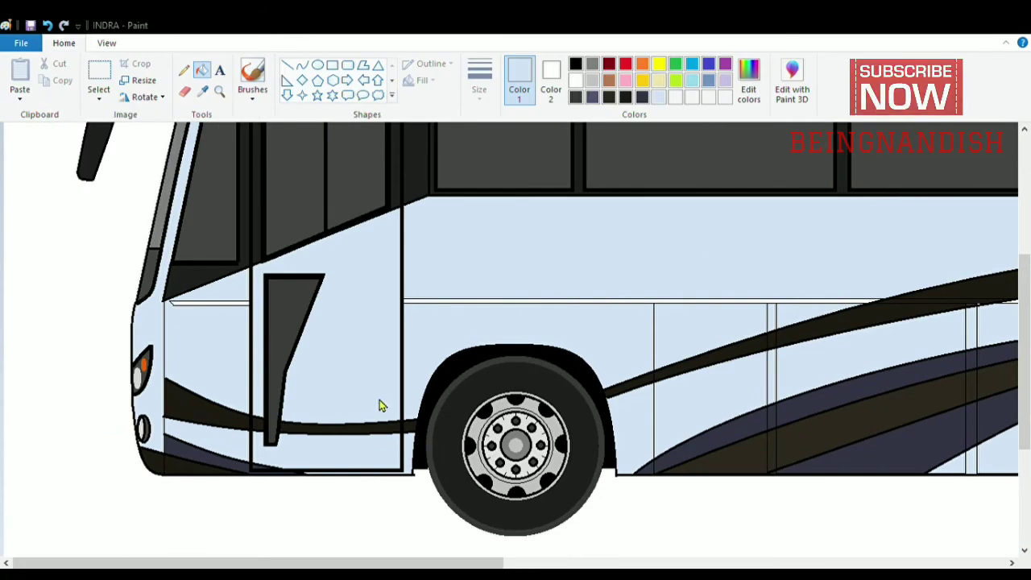
pyautogui.click(451, 301)
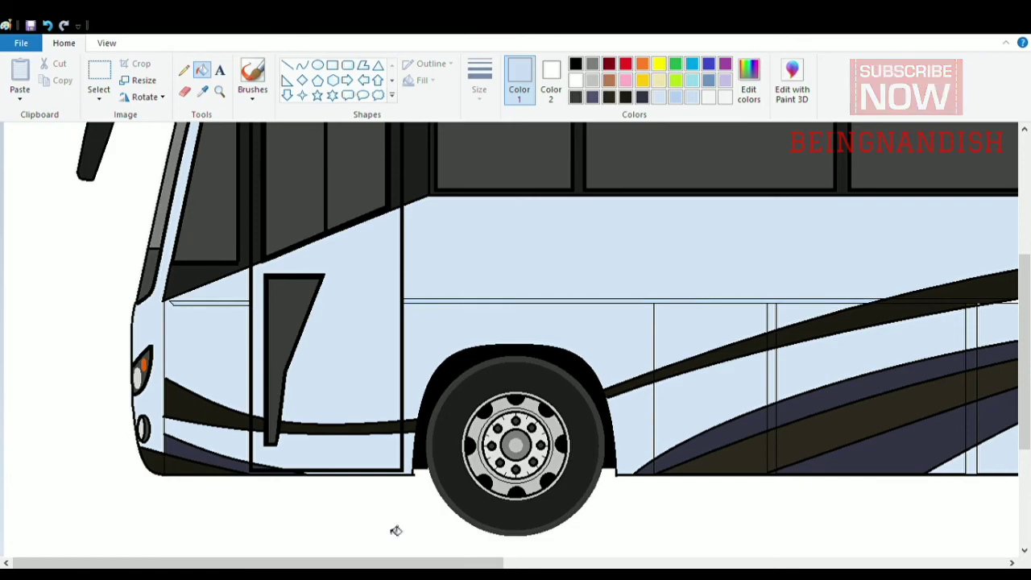
pyautogui.hscroll(8, 559, 511)
pyautogui.hscroll(-6, 559, 511)
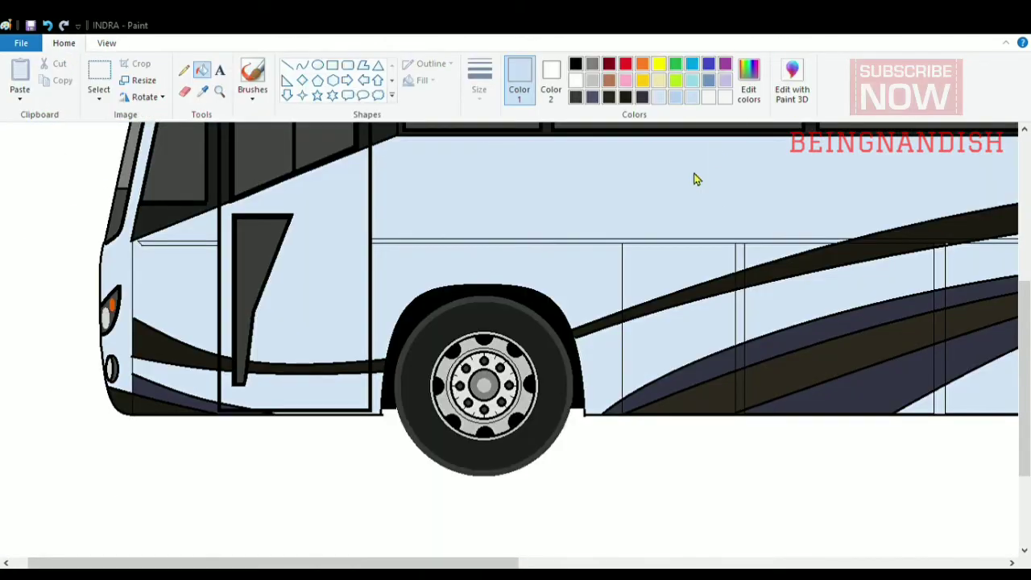
# Step: Fill the roof hatch and roof air-conditioning unit with pale blue and the unit's vent slots with light grey
pyautogui.click(185, 91)
pyautogui.scroll(5, 667, 166)
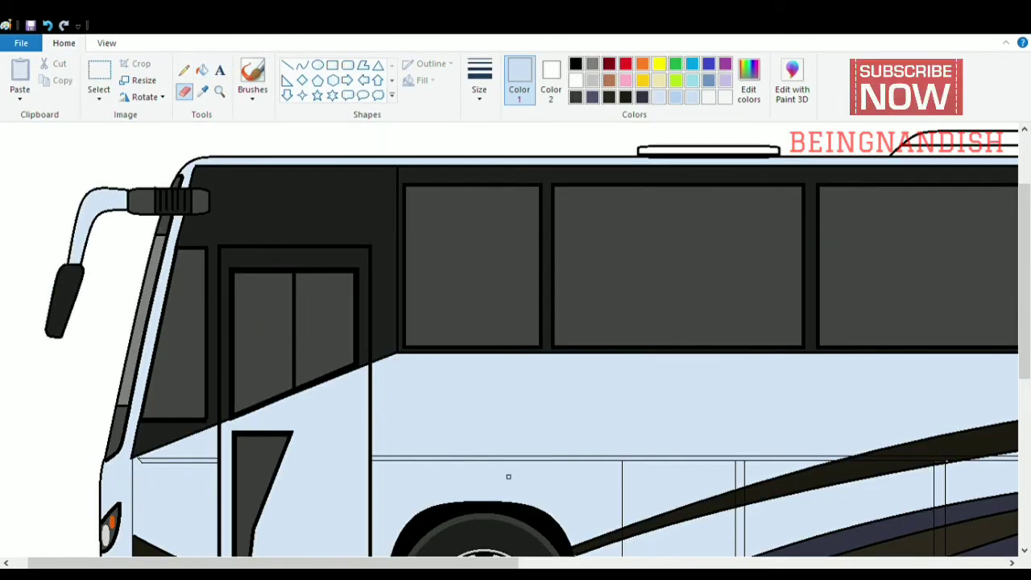
pyautogui.hscroll(5, 508, 477)
pyautogui.click(201, 70)
pyautogui.click(592, 63)
pyautogui.click(629, 145)
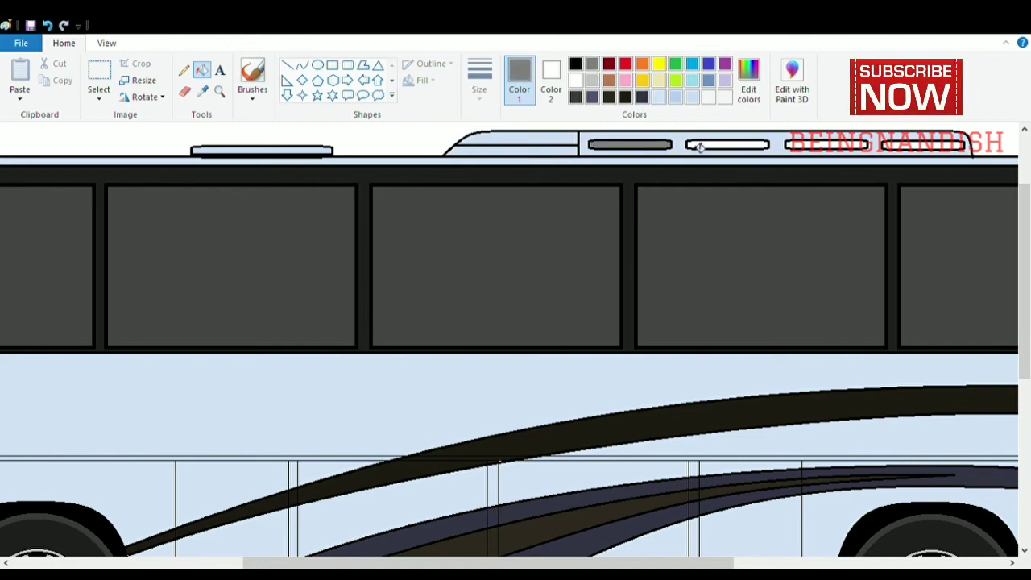
pyautogui.hotkey('ctrl', 'z')
pyautogui.click(106, 43)
pyautogui.click(51, 81)
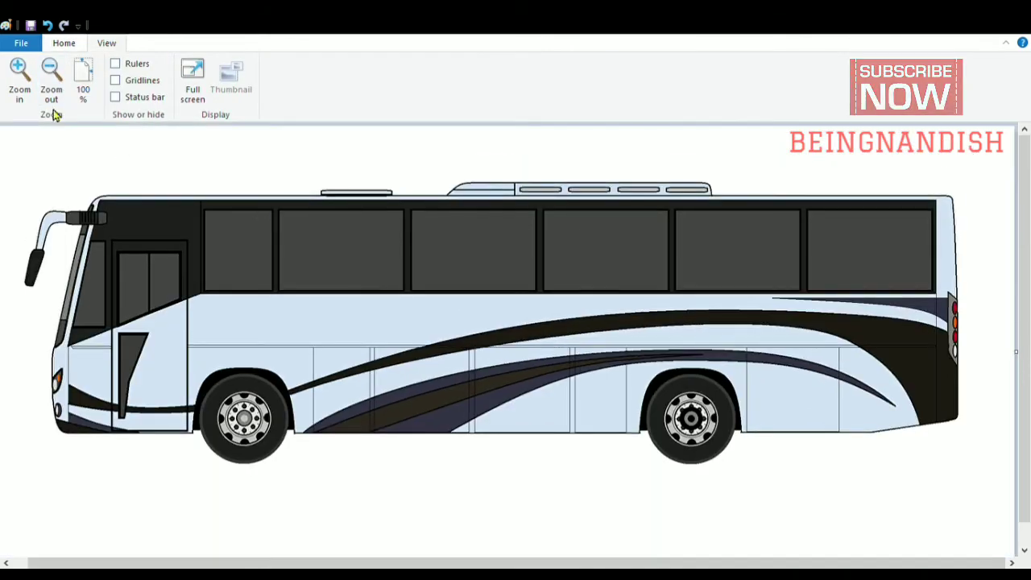
# Step: Add the bold italic lettering "INDRA" in dark blue Bell MT size 48 on the body above the front wheel
pyautogui.click(20, 71)
pyautogui.click(64, 42)
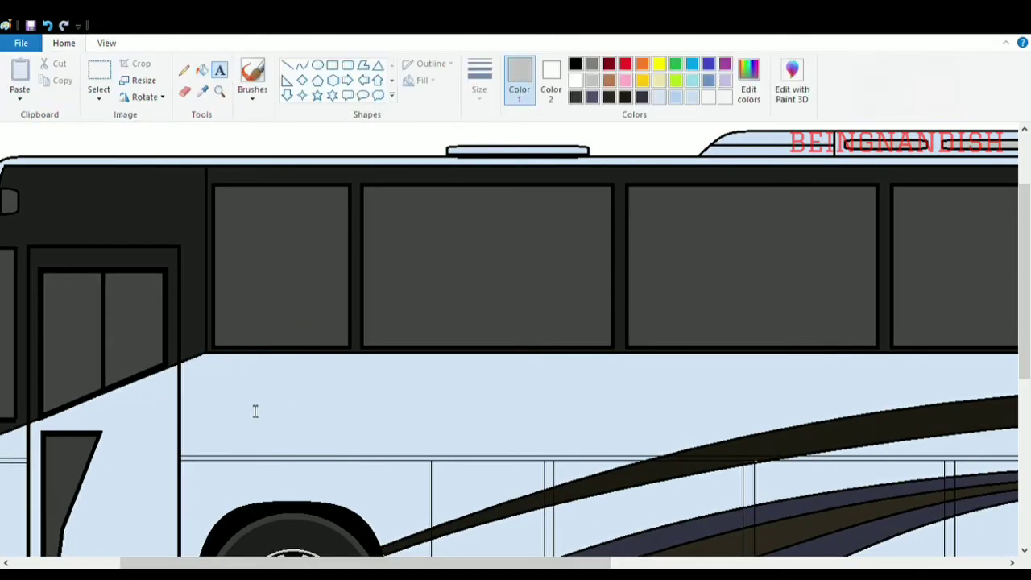
pyautogui.click(251, 376)
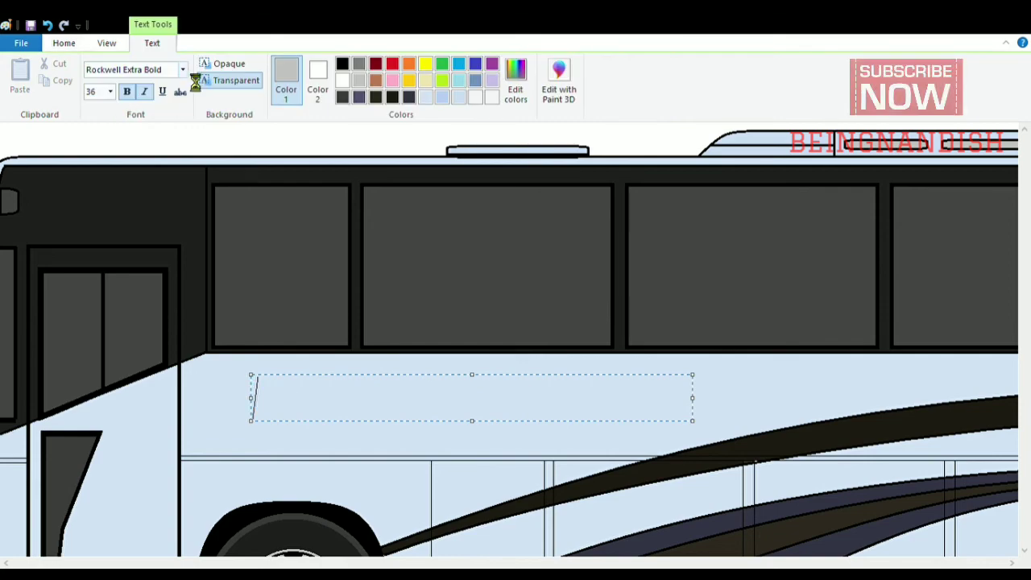
pyautogui.click(182, 70)
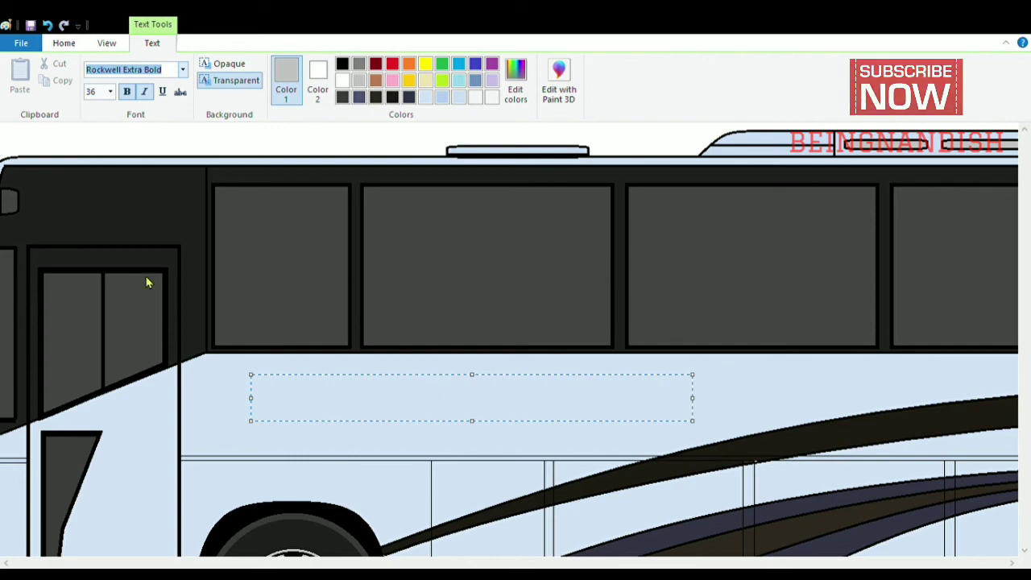
pyautogui.click(475, 64)
pyautogui.write('IN')
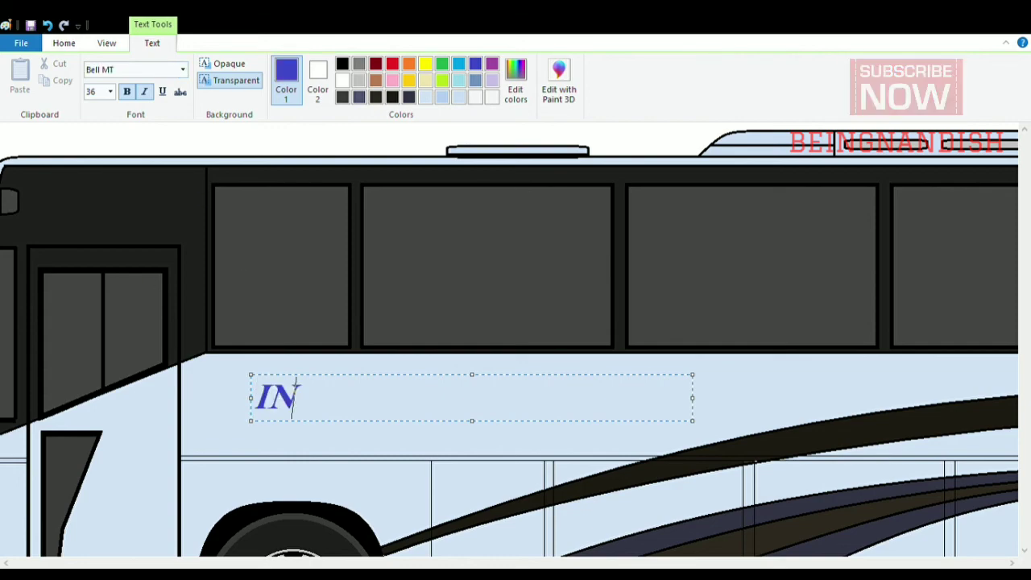
pyautogui.write('DRA')
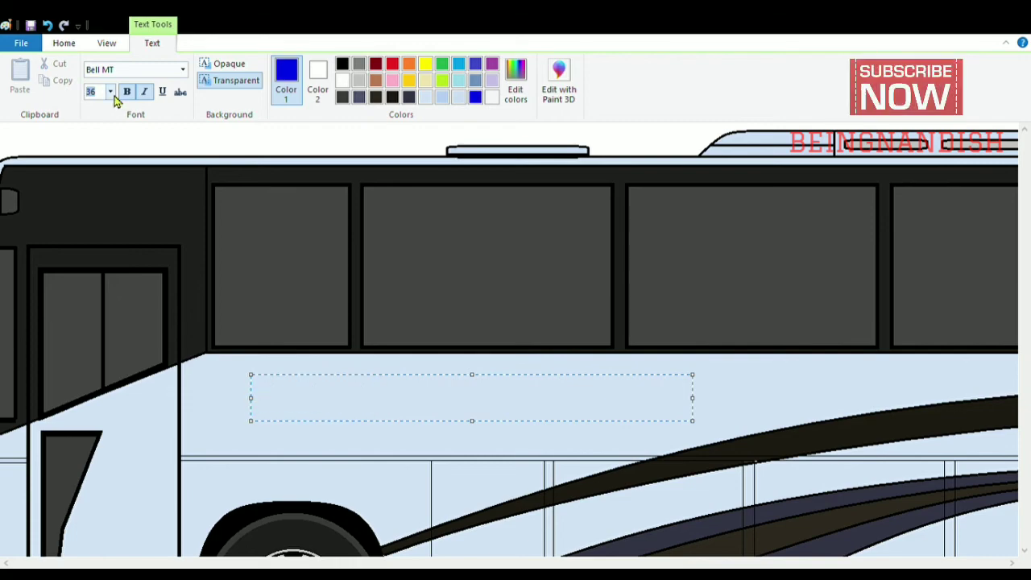
pyautogui.write('INDRA')
pyautogui.hotkey('ctrl', 'a')
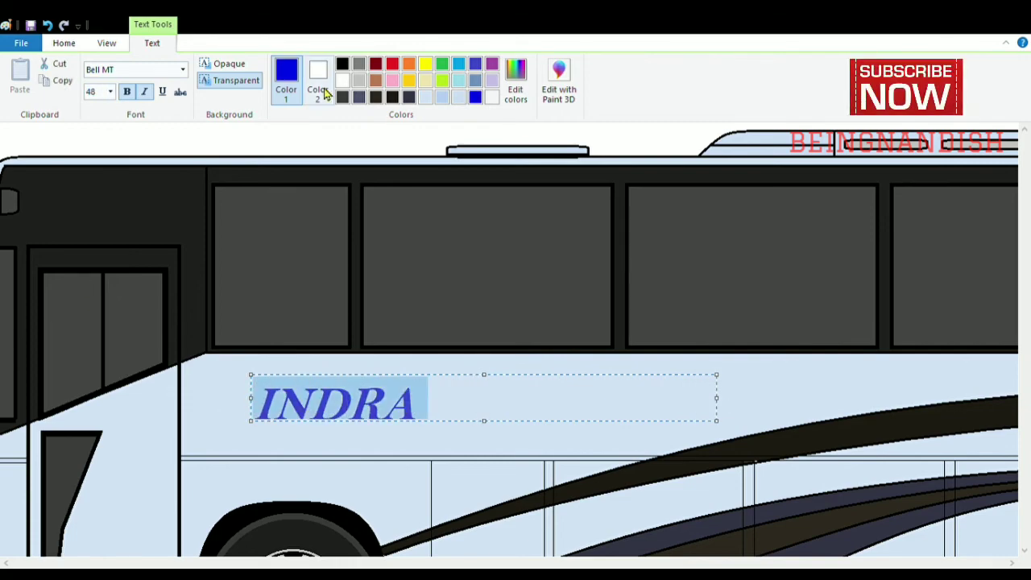
pyautogui.click(457, 413)
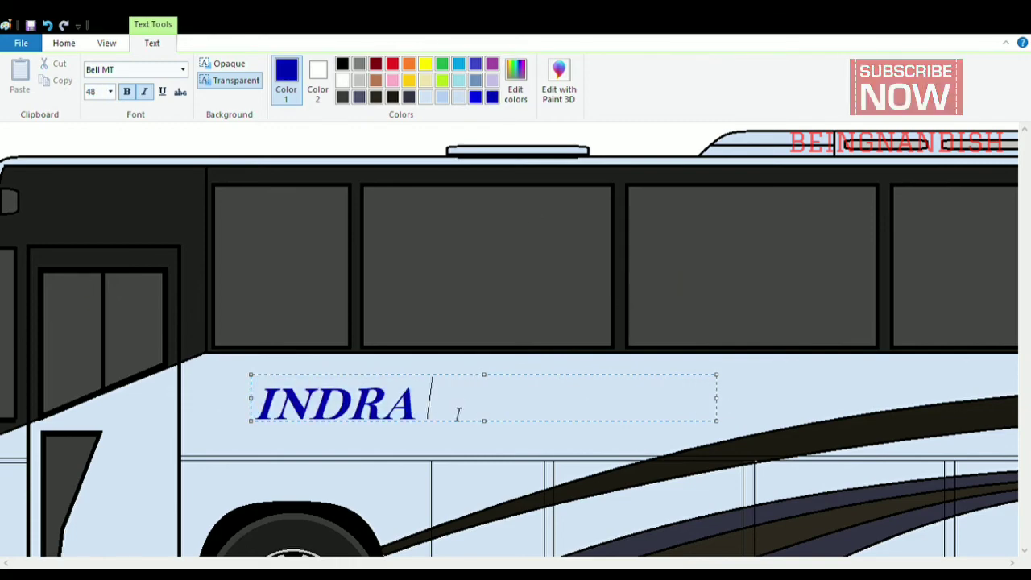
# Step: Append "A/C Coach" in size 36 after "INDRA" and place the lettering on the body
pyautogui.write('A/C Coa')
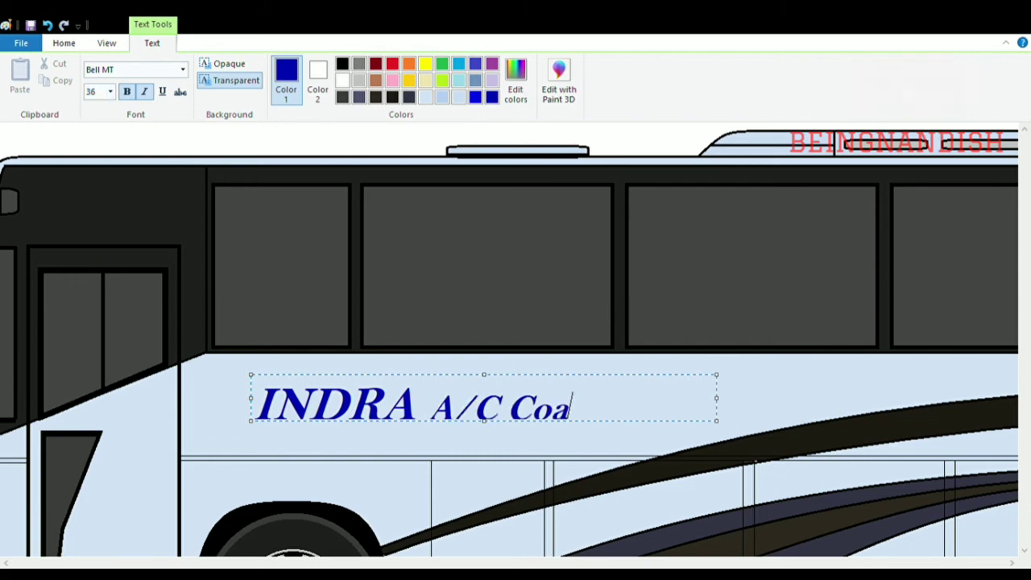
pyautogui.write('ch')
pyautogui.click(237, 254)
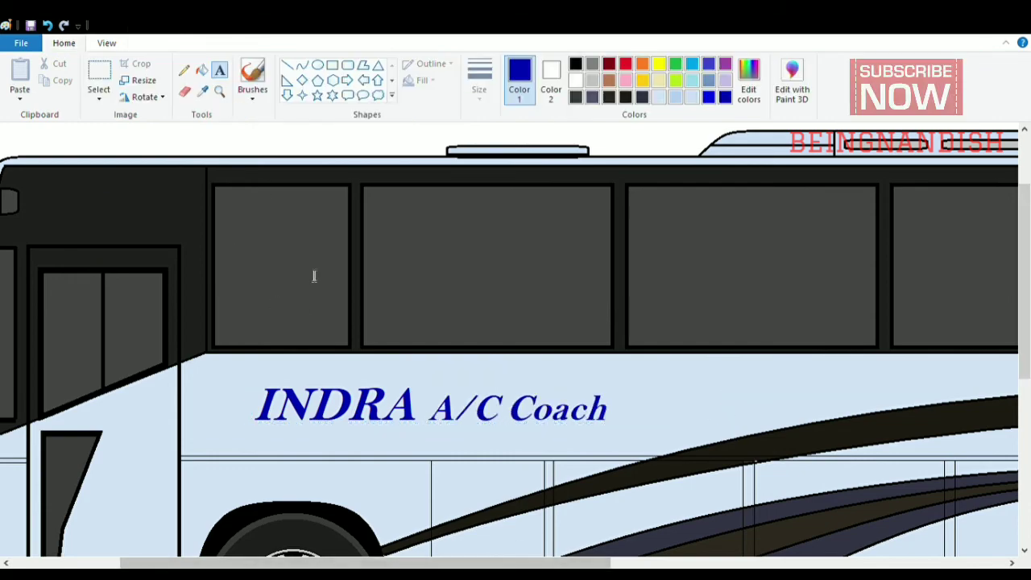
# Step: Place the round APSRTC logo on the body just after the "A/C Coach" lettering
pyautogui.click(106, 42)
pyautogui.click(51, 74)
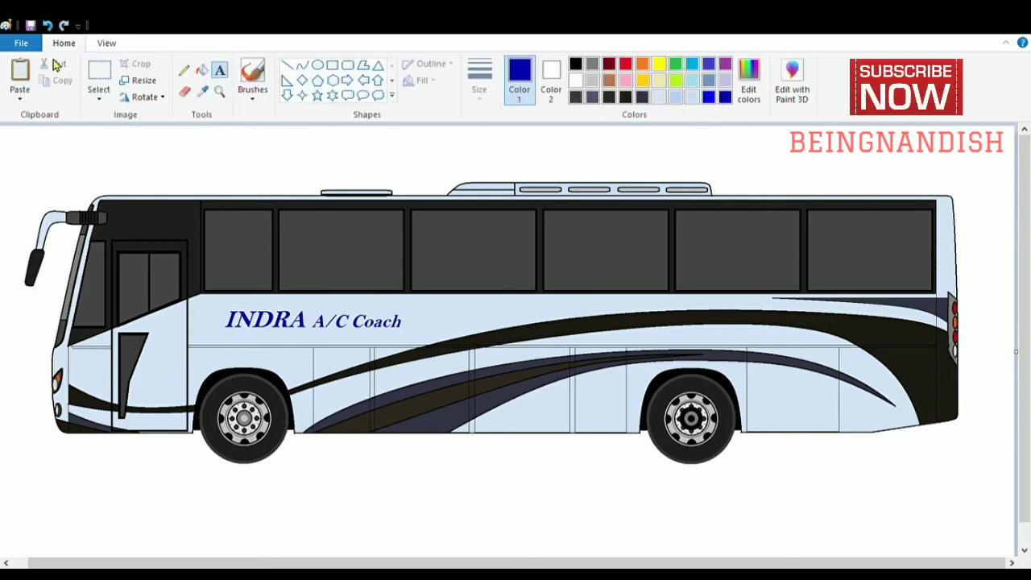
pyautogui.moveTo(437, 318); pyautogui.dragTo(474, 497)
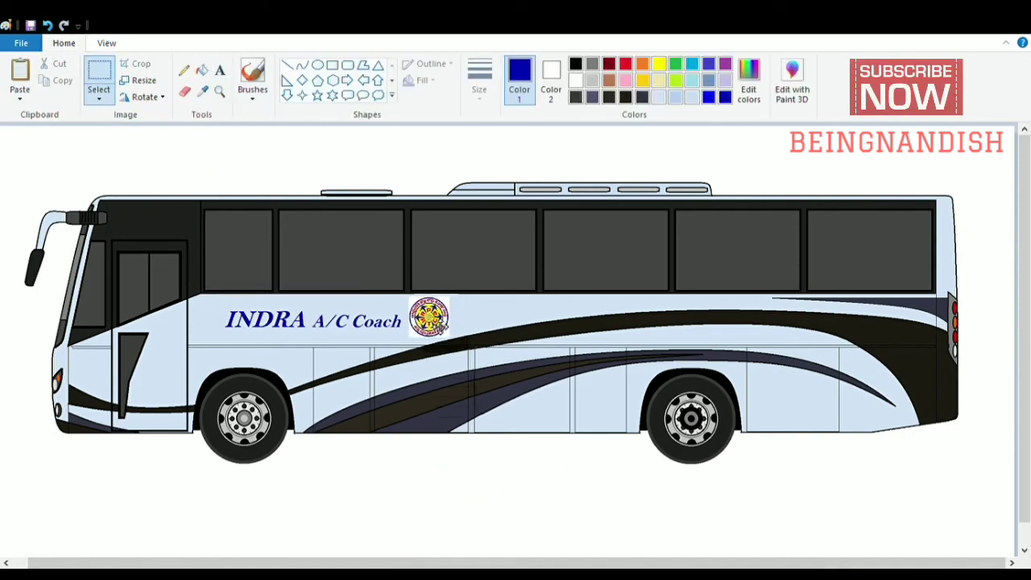
# Step: Draw a pale blue ellipse closely around the APSRTC logo to cover the white background at its edge
pyautogui.click(106, 43)
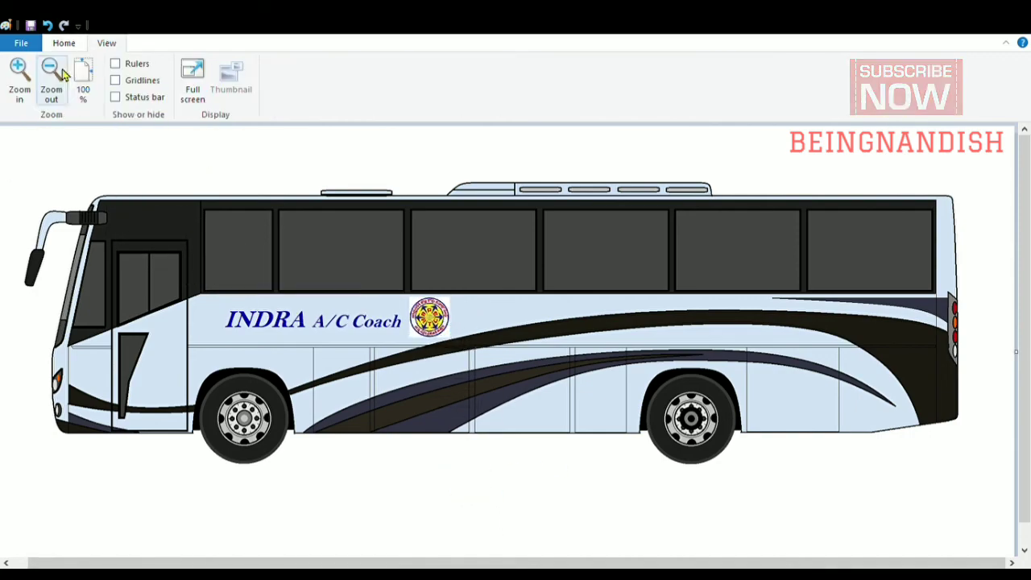
pyautogui.click(19, 79)
pyautogui.click(65, 44)
pyautogui.click(692, 97)
pyautogui.click(203, 71)
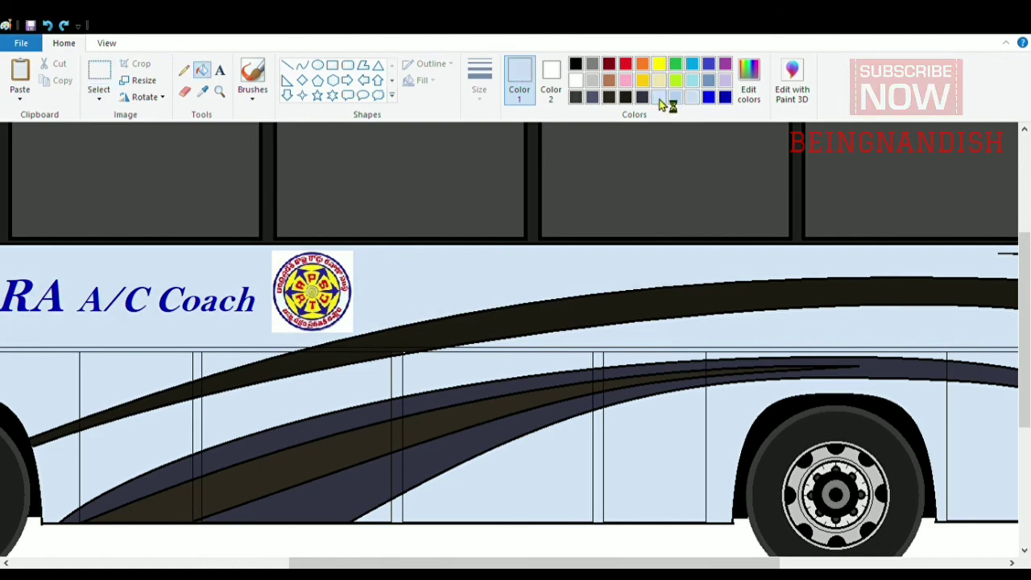
pyautogui.click(106, 43)
pyautogui.click(18, 79)
pyautogui.click(64, 44)
pyautogui.click(317, 64)
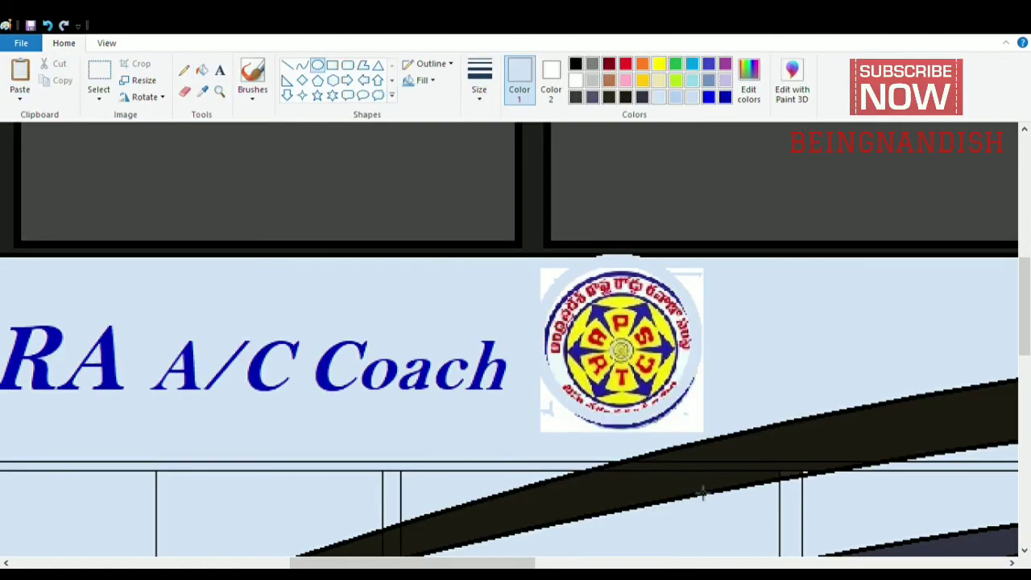
pyautogui.moveTo(533, 262); pyautogui.dragTo(704, 434)
# Step: Cover the remaining white corners around the APSRTC logo with pale blue using fill and brush strokes
pyautogui.click(203, 71)
pyautogui.click(696, 285)
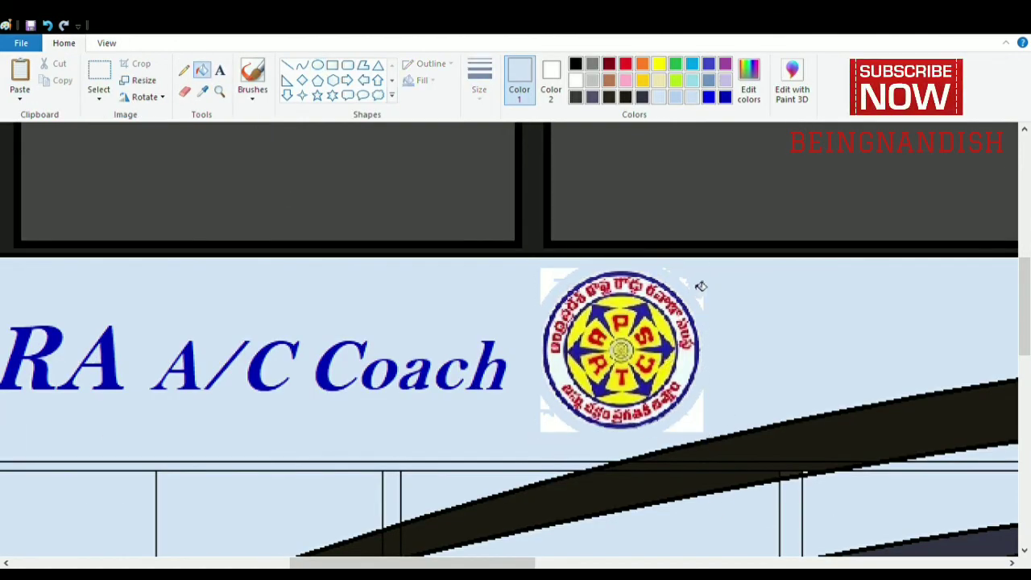
pyautogui.click(562, 279)
pyautogui.click(251, 74)
pyautogui.moveTo(546, 296); pyautogui.dragTo(580, 279)
pyautogui.scroll(-3, 716, 316)
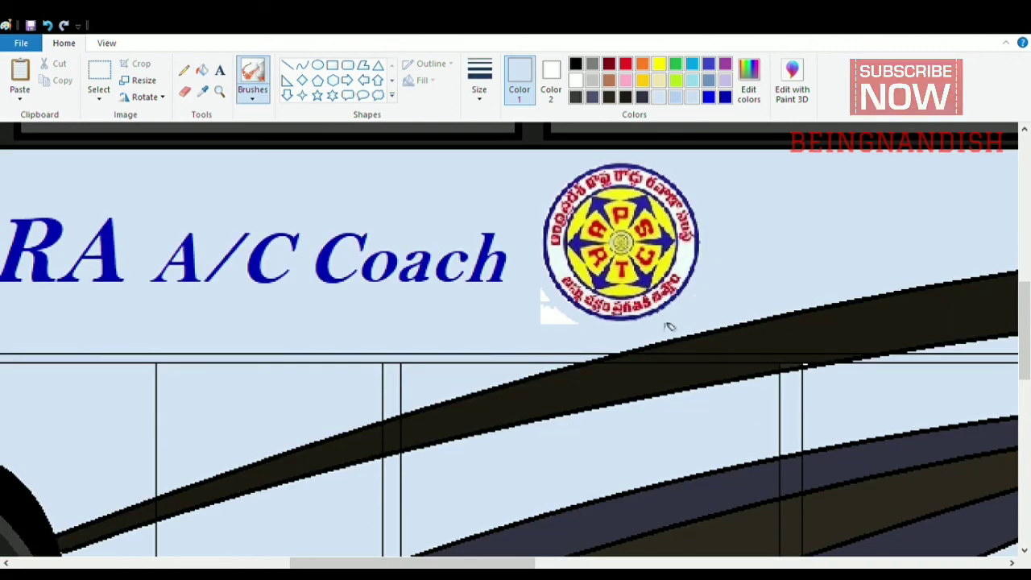
pyautogui.moveTo(548, 310); pyautogui.dragTo(564, 330)
pyautogui.click(47, 26)
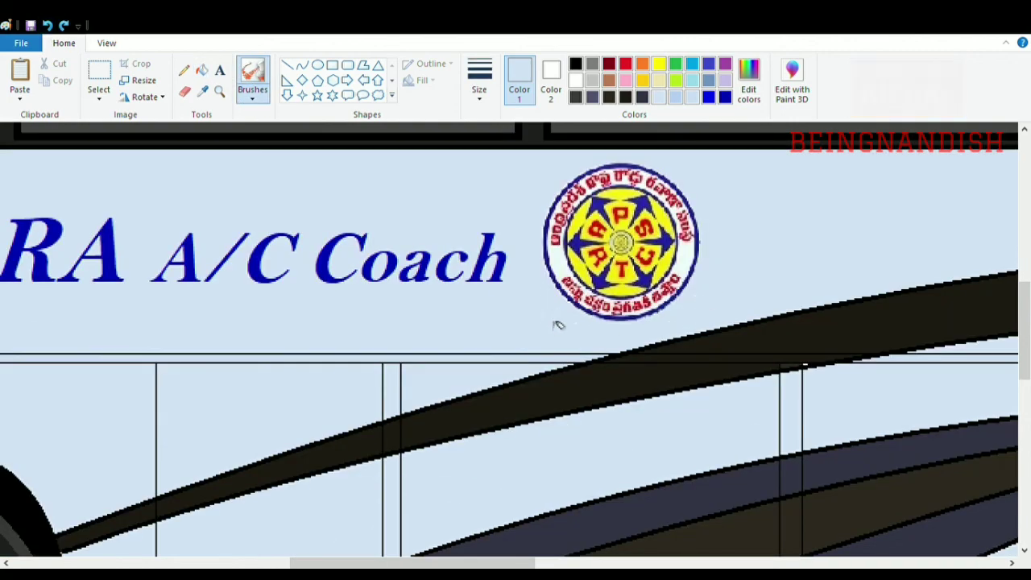
# Step: Create a transparent text box with white Bell MT size 36 text across the bus's middle windows
pyautogui.click(107, 43)
pyautogui.click(51, 85)
pyautogui.click(64, 43)
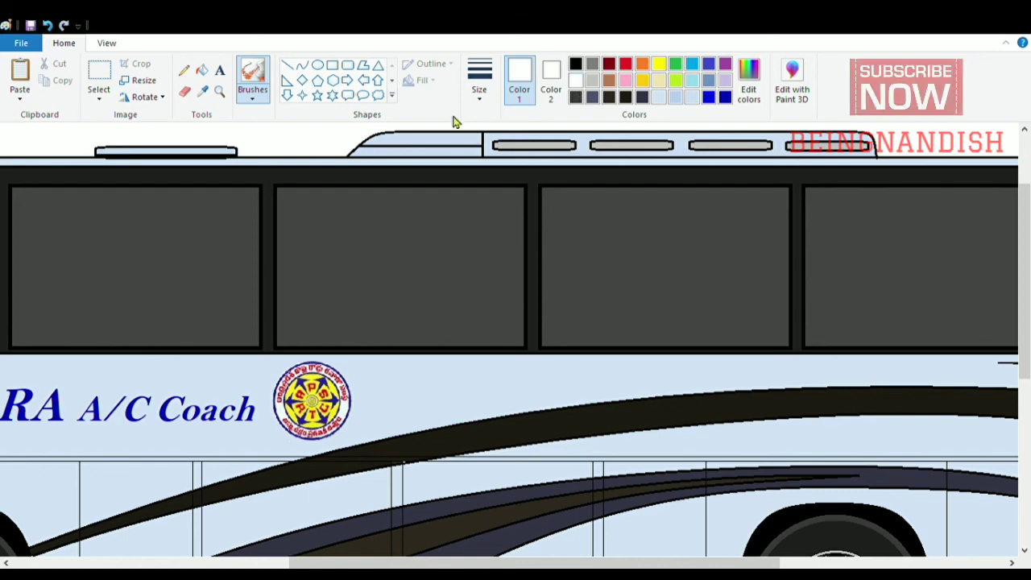
pyautogui.click(219, 70)
pyautogui.click(107, 43)
pyautogui.click(51, 85)
pyautogui.moveTo(435, 211); pyautogui.dragTo(738, 247)
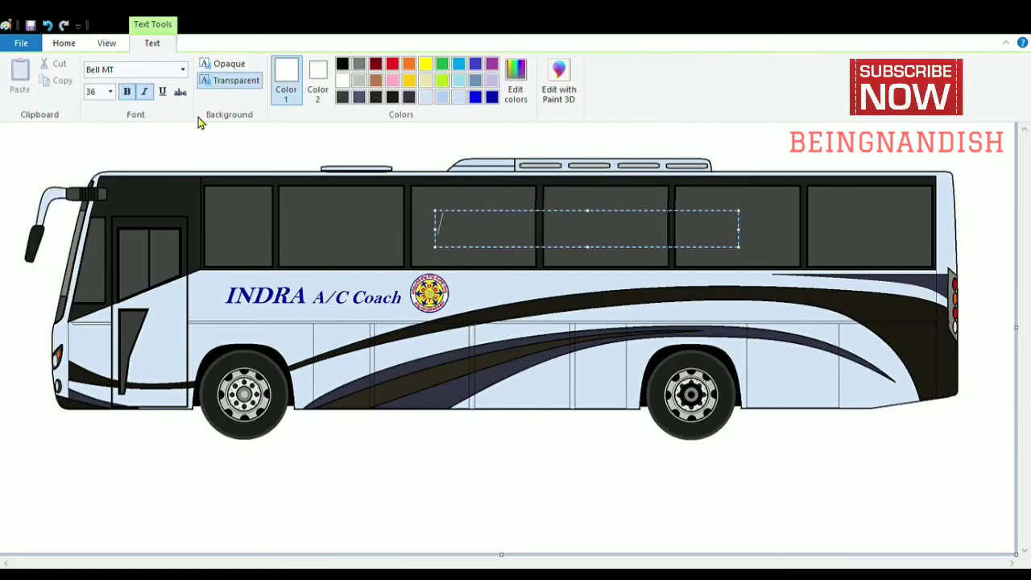
pyautogui.write('WW')
pyautogui.press('BackSpace')
pyautogui.press('BackSpace')
pyautogui.press('BackSpace')
pyautogui.press('BackSpace')
pyautogui.press('BackSpace')
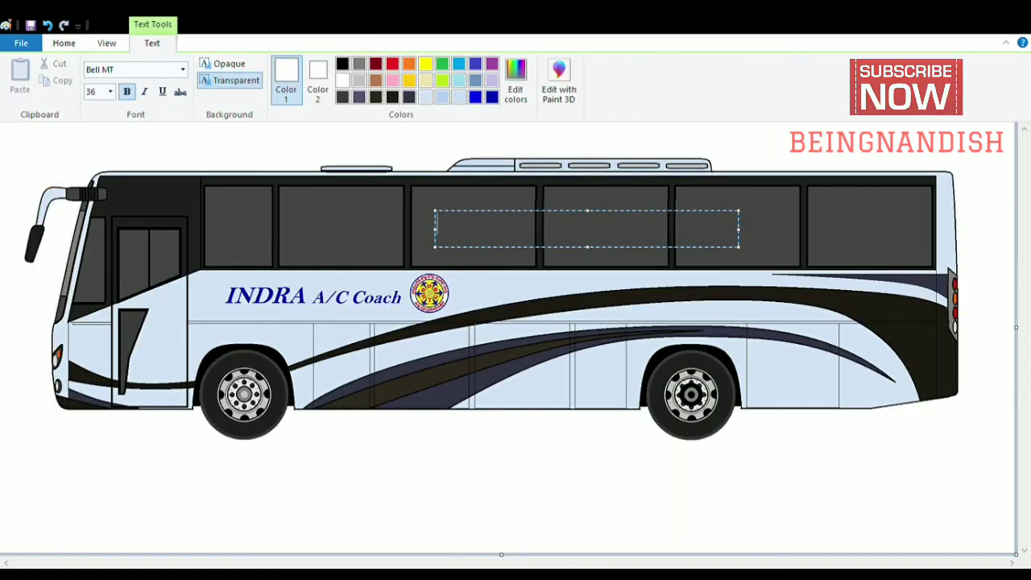
pyautogui.write('www.apsrtc')
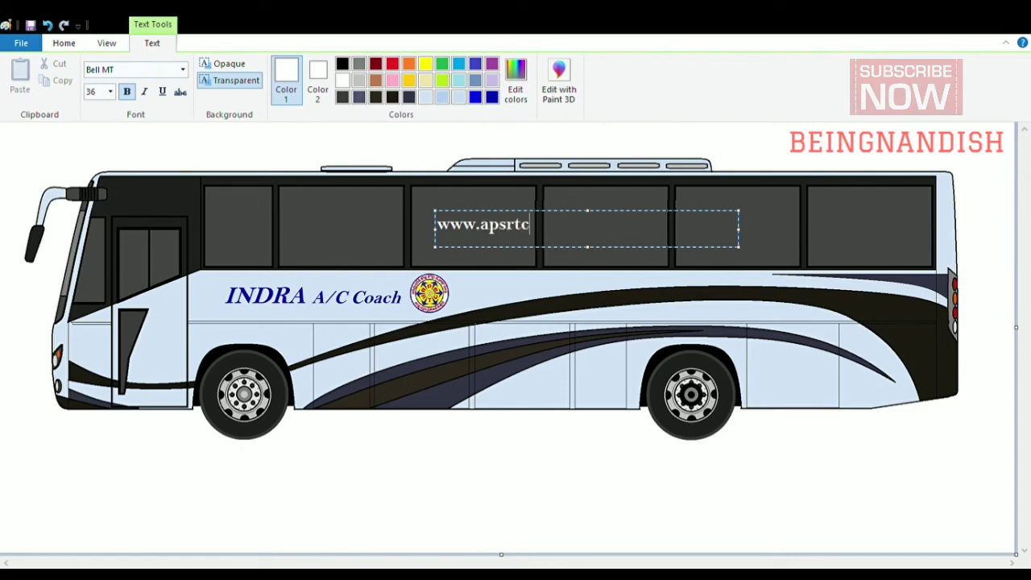
pyautogui.write('online.in')
pyautogui.moveTo(597, 225); pyautogui.dragTo(442, 215)
pyautogui.hotkey('ctrl', 'shift', '.')
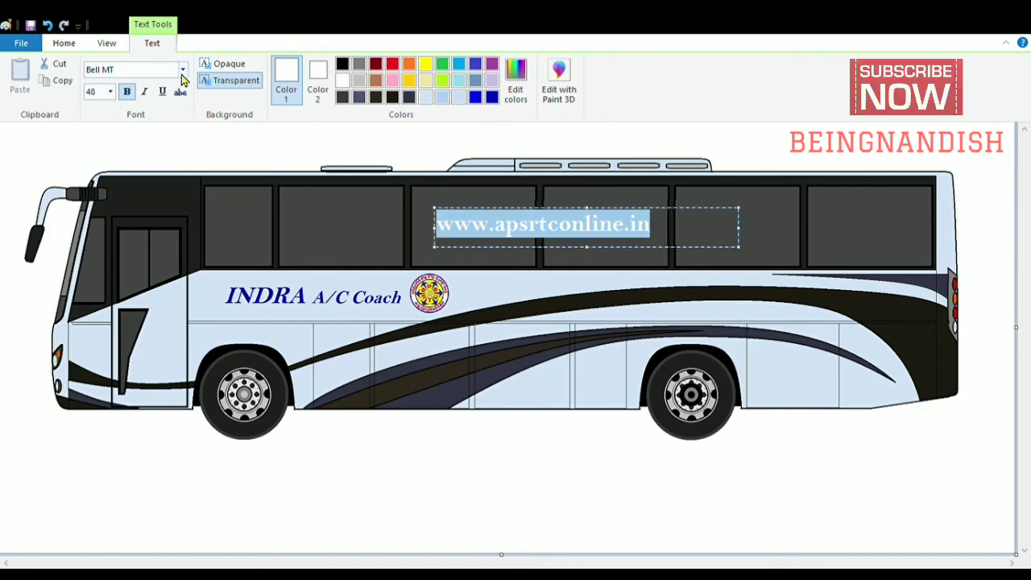
pyautogui.press('Up')
pyautogui.press('Up')
pyautogui.press('Up')
pyautogui.press('Up')
pyautogui.press('Up')
pyautogui.press('Up')
pyautogui.press('Up')
pyautogui.press('Up')
pyautogui.press('Up')
pyautogui.press('Up')
pyautogui.press('Up')
pyautogui.press('Up')
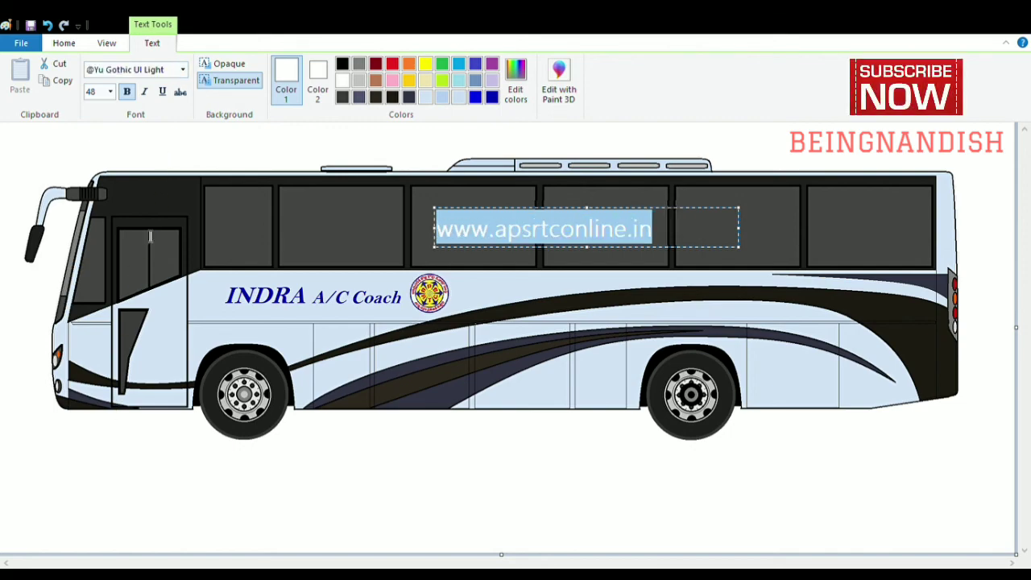
pyautogui.click(127, 92)
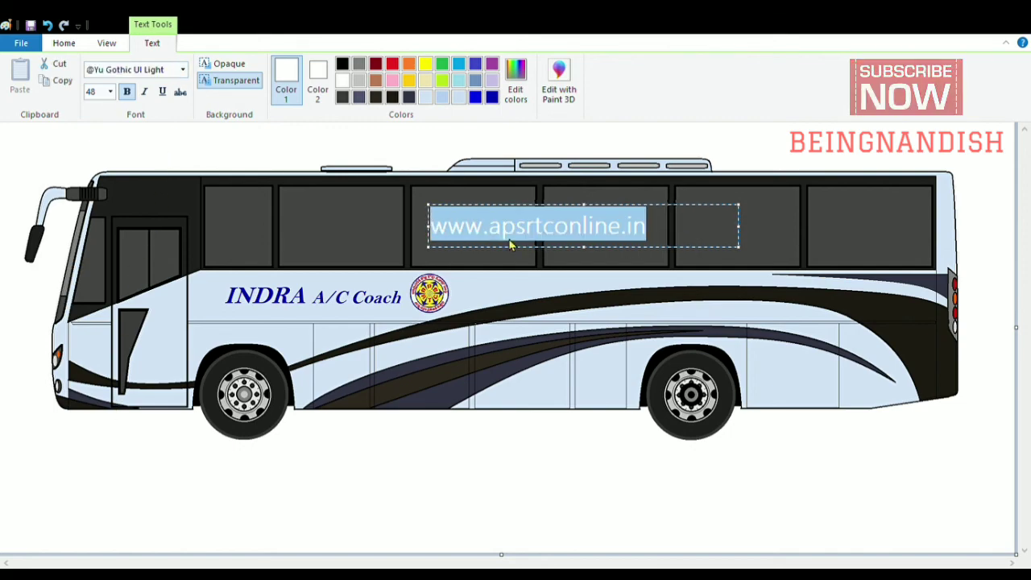
# Step: Reposition the web address across the third and fourth passenger windows and place it on the drawing
pyautogui.click(688, 236)
pyautogui.moveTo(428, 206); pyautogui.dragTo(430, 209)
pyautogui.click(756, 247)
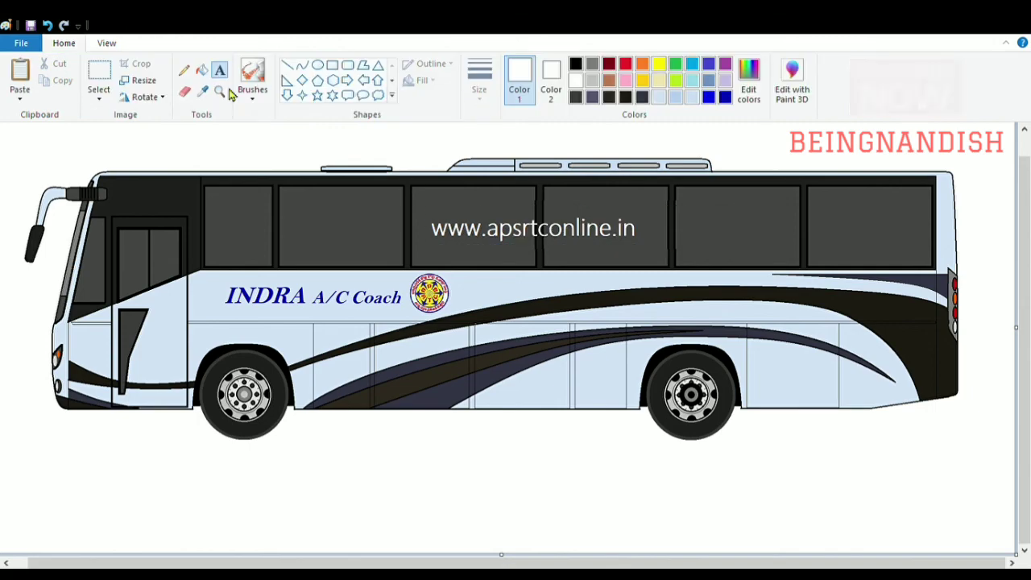
# Step: Add the white text "Book your tickets online@" in size 36 just above the web address
pyautogui.click(461, 191)
pyautogui.moveTo(447, 171); pyautogui.dragTo(453, 198)
pyautogui.write('Book your tickets online@')
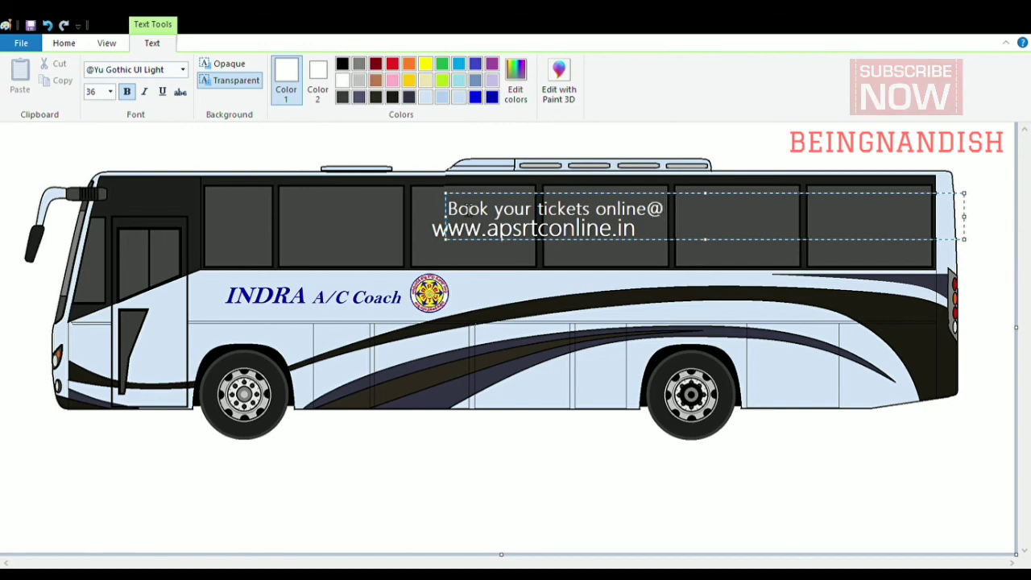
pyautogui.moveTo(446, 194); pyautogui.dragTo(426, 193)
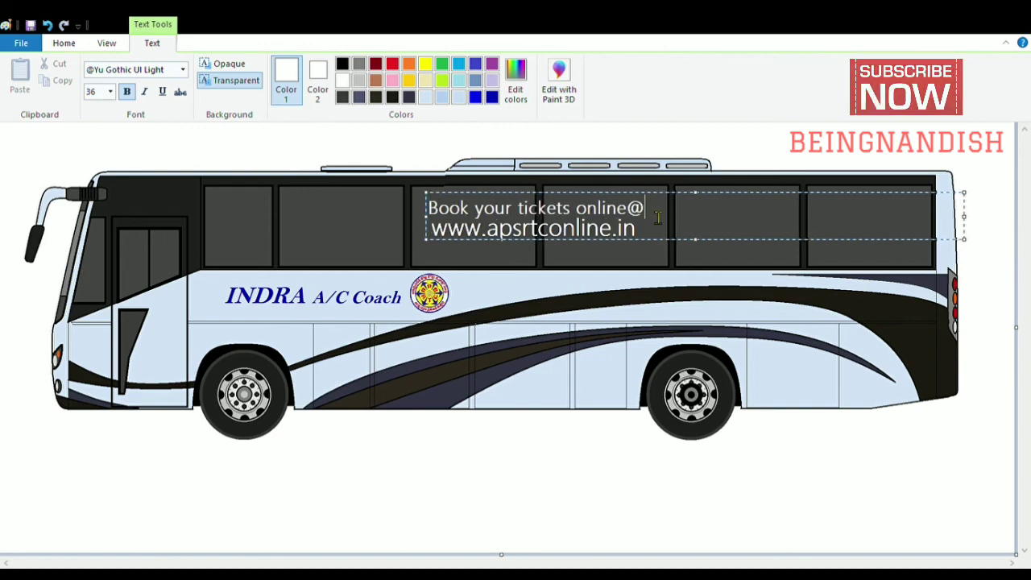
# Step: Reduce the "Book your tickets online@" text to size 28 and position it centrally above the web address
pyautogui.click(111, 92)
pyautogui.click(102, 274)
pyautogui.moveTo(658, 217); pyautogui.dragTo(447, 195)
pyautogui.click(669, 222)
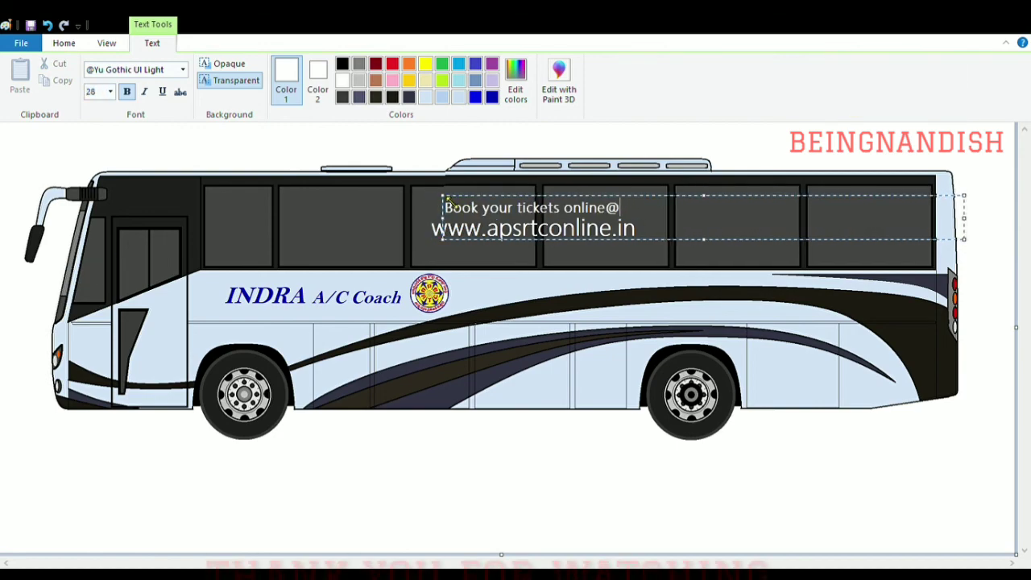
pyautogui.click(644, 264)
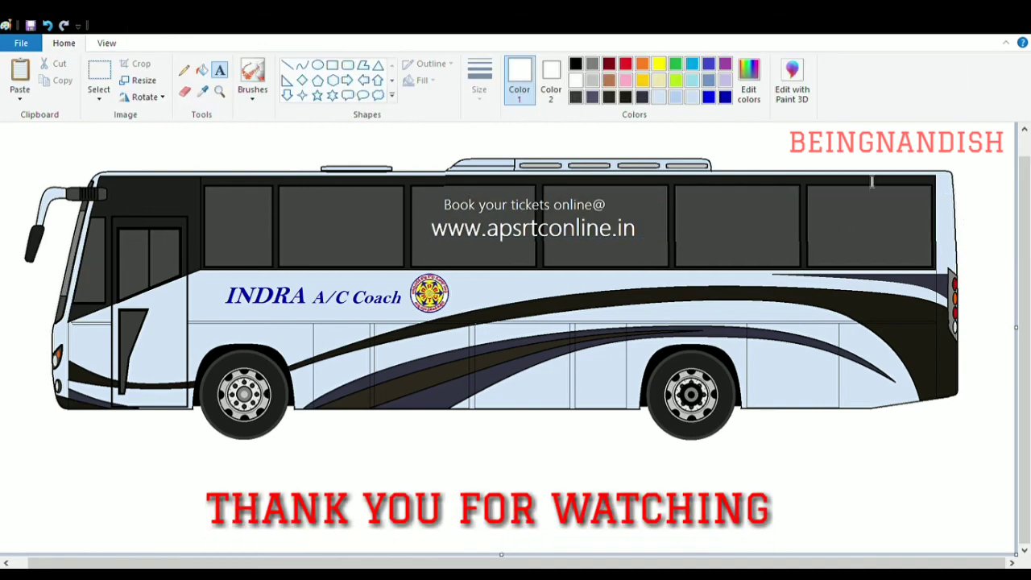